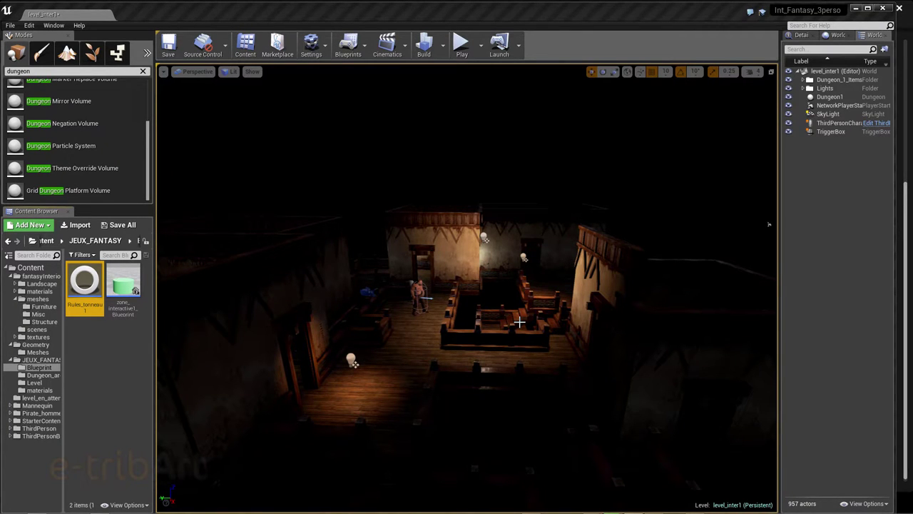
Orbit, pan and zoom the camera through the tavern dungeon down into the lantern room.
left_click(488, 293)
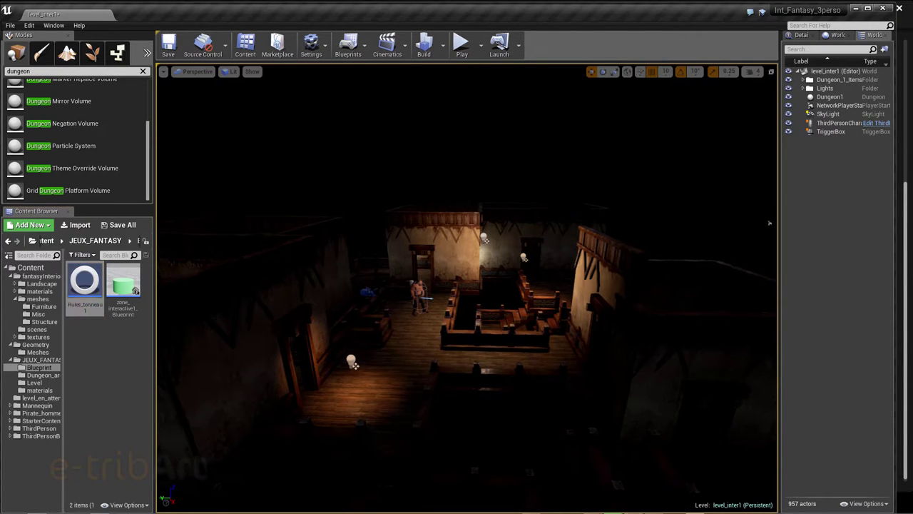
left_click_drag(391, 310, 378, 312)
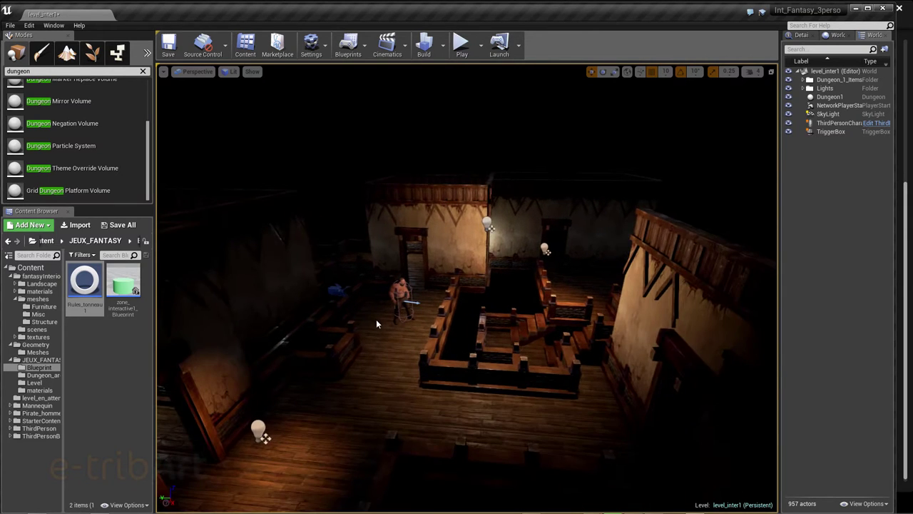
right_click_drag(377, 323, 380, 310)
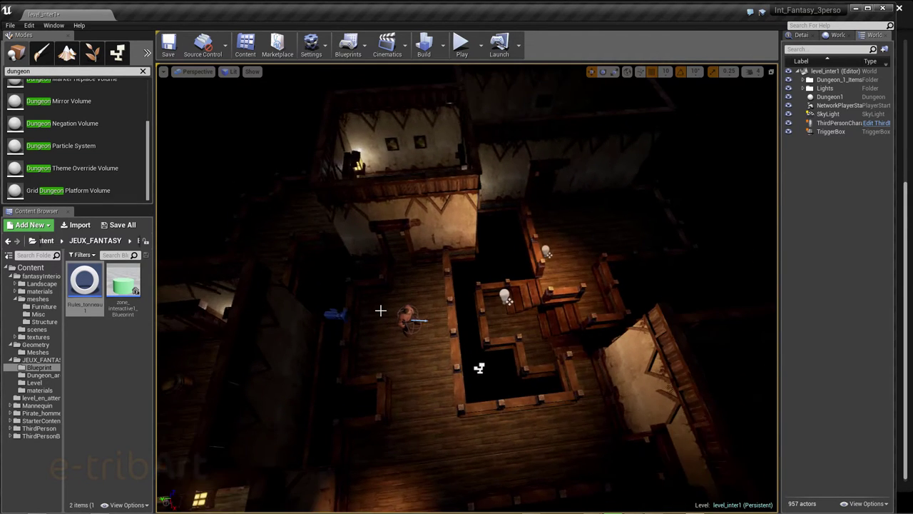
scroll(380, 310, "down", 2)
scroll(386, 316, "down", 2)
right_click_drag(413, 330, 408, 336)
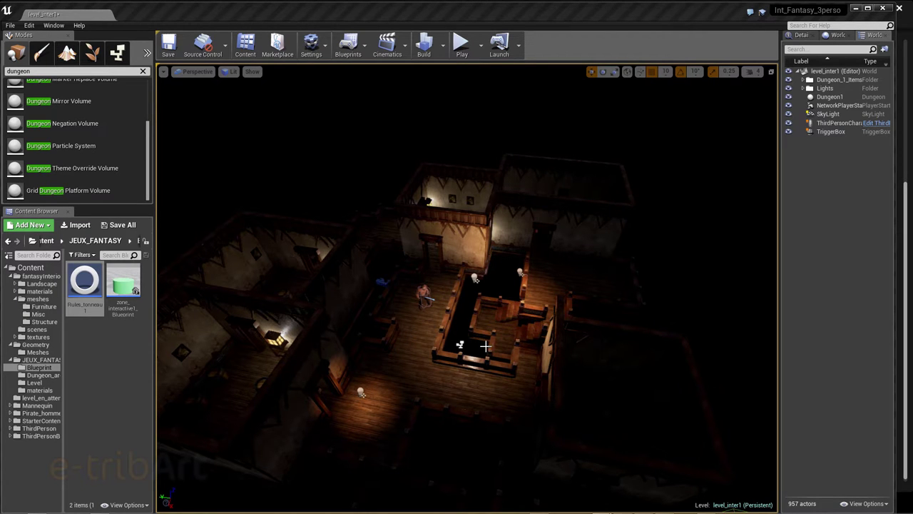
right_click_drag(459, 345, 460, 321)
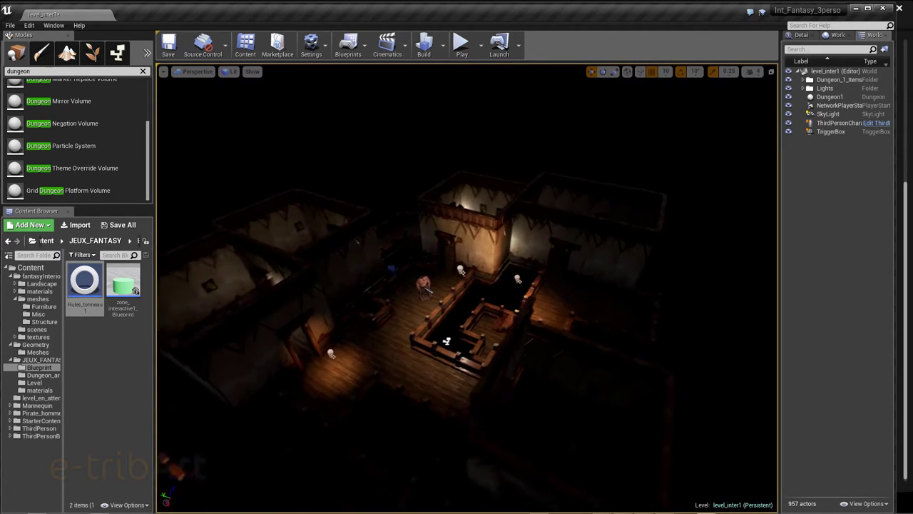
scroll(410, 318, "up", 3)
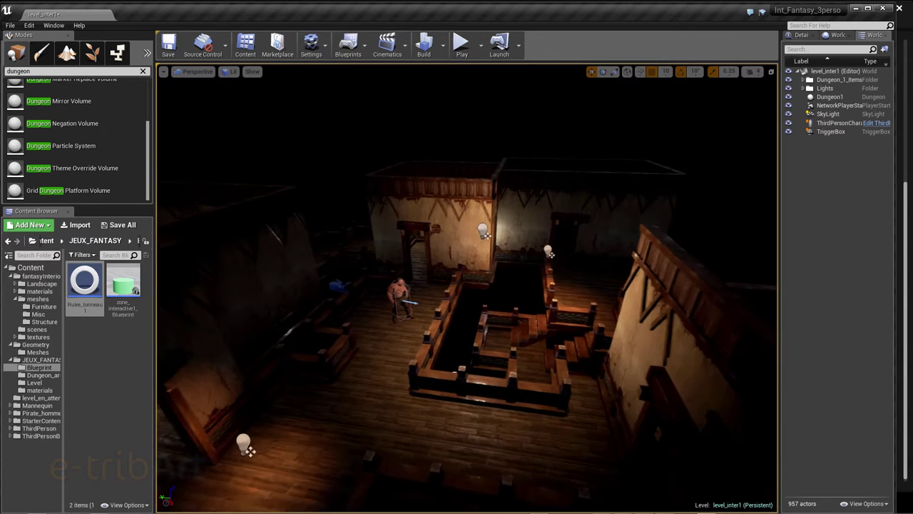
right_click_drag(409, 318, 364, 322)
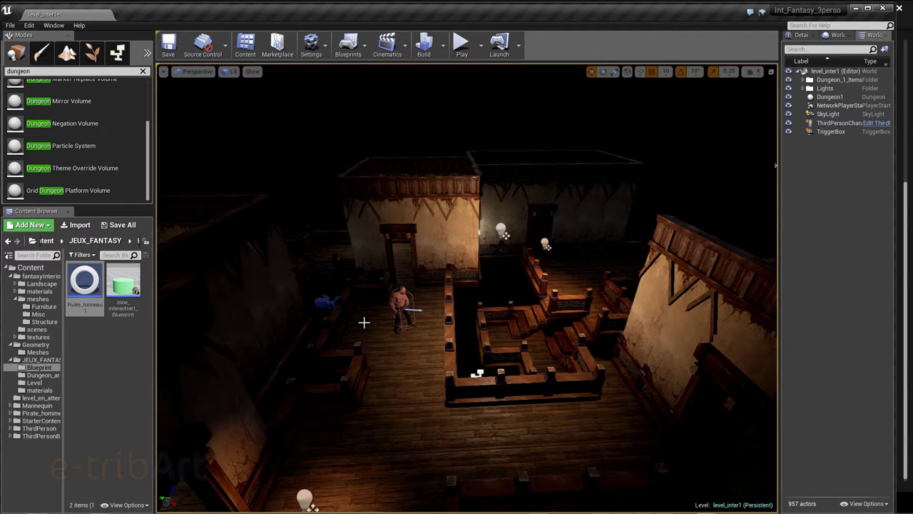
right_click_drag(499, 303, 499, 303)
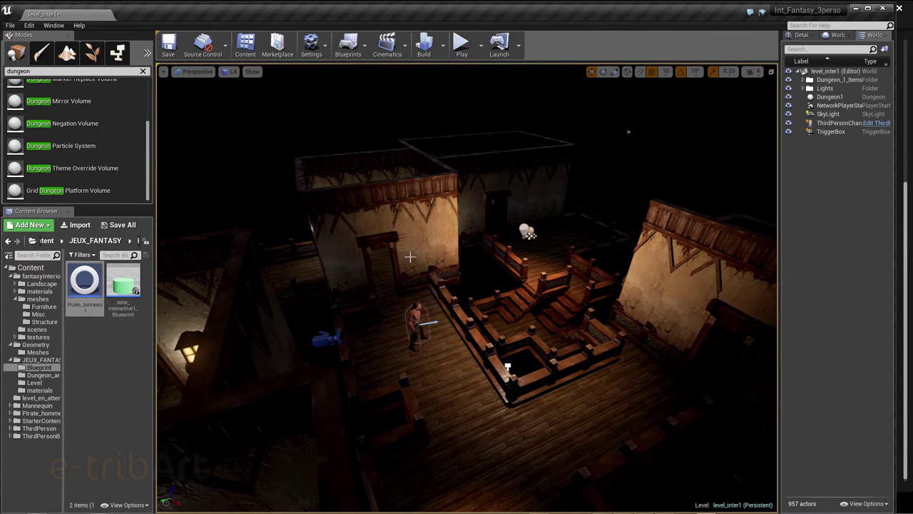
right_click_drag(565, 319, 565, 319)
right_click_drag(341, 326, 340, 326)
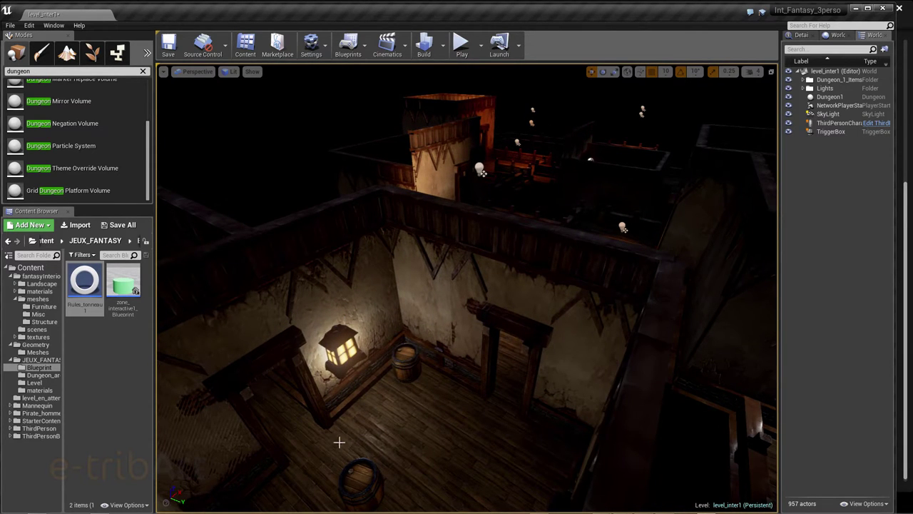
Delete one stair piece from the stair pit.
left_click(362, 482)
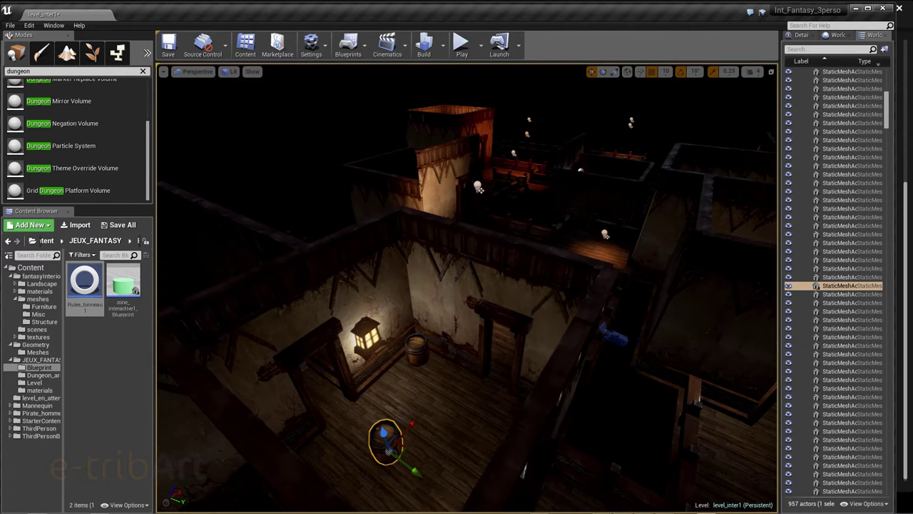
mouse_move(557, 321)
right_mouse_down()
mouse_move(528, 343)
mouse_move(419, 366)
mouse_move(483, 373)
mouse_move(471, 357)
right_mouse_up()
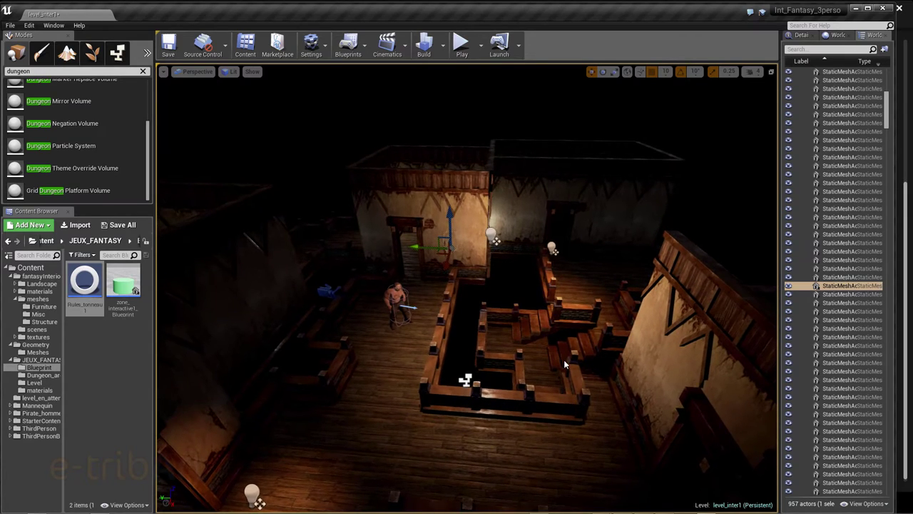
scroll(563, 360, "up", 5)
right_click_drag(550, 363, 565, 346)
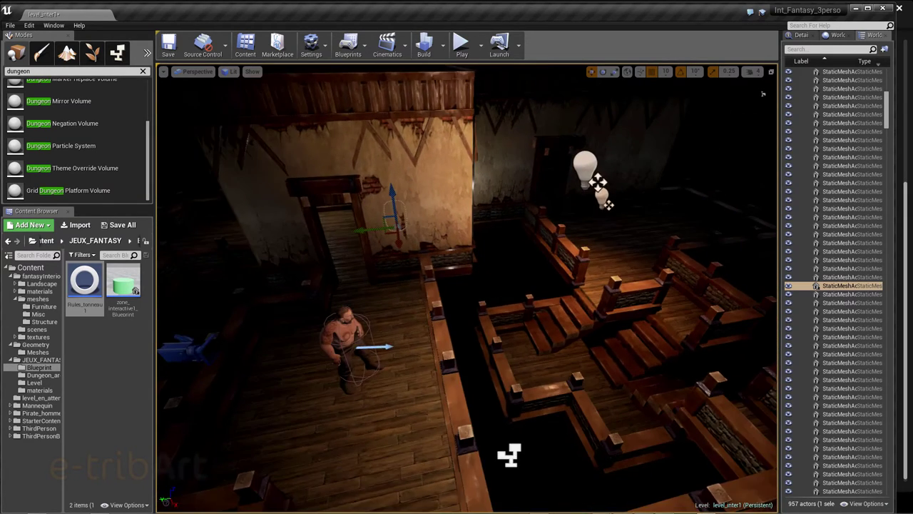
left_click(566, 346)
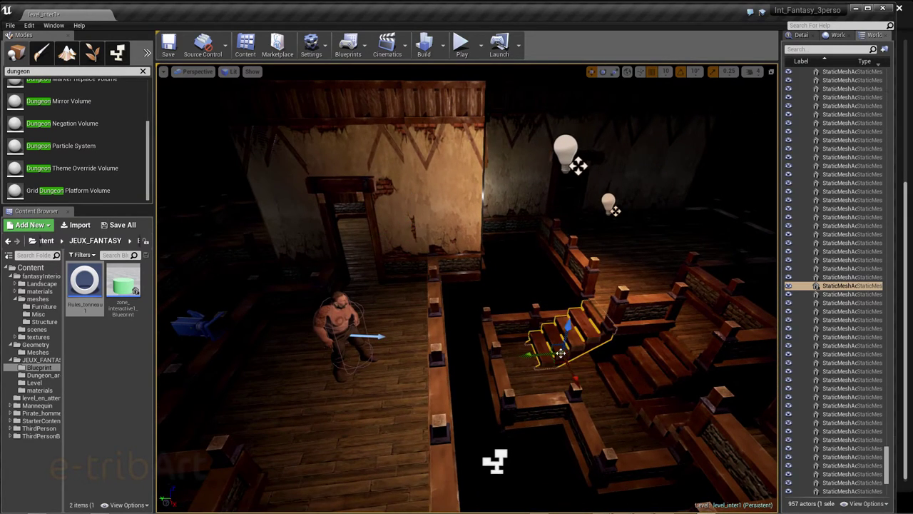
key("Delete")
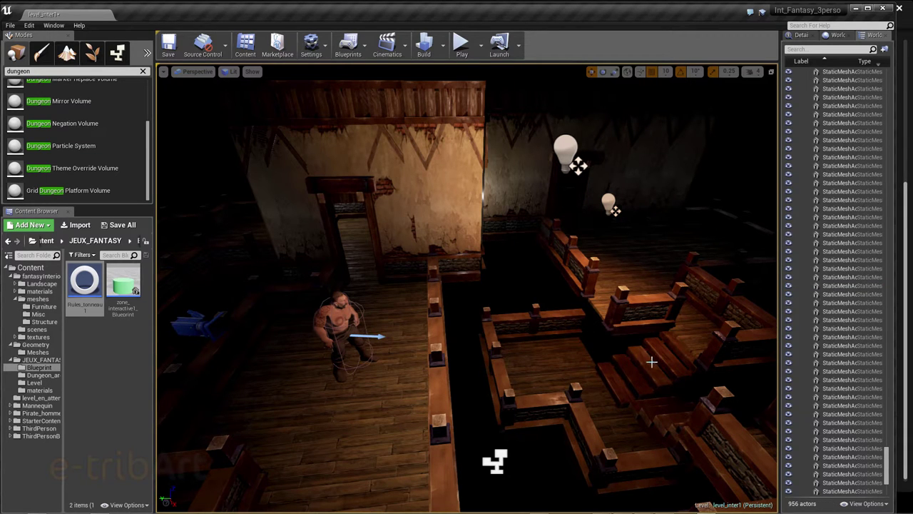
Alt-drag a copy of a railing piece, rotate it and slide it into place inside the pit.
left_click(651, 362)
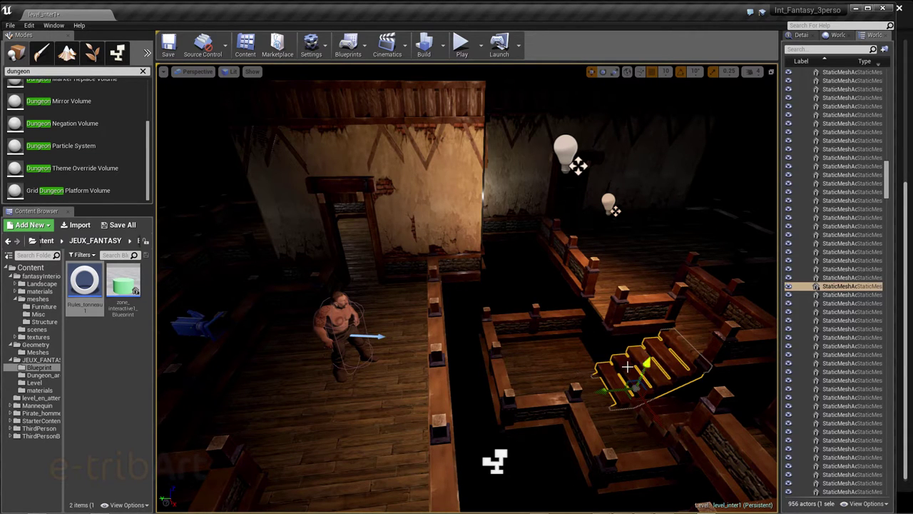
left_click(563, 317)
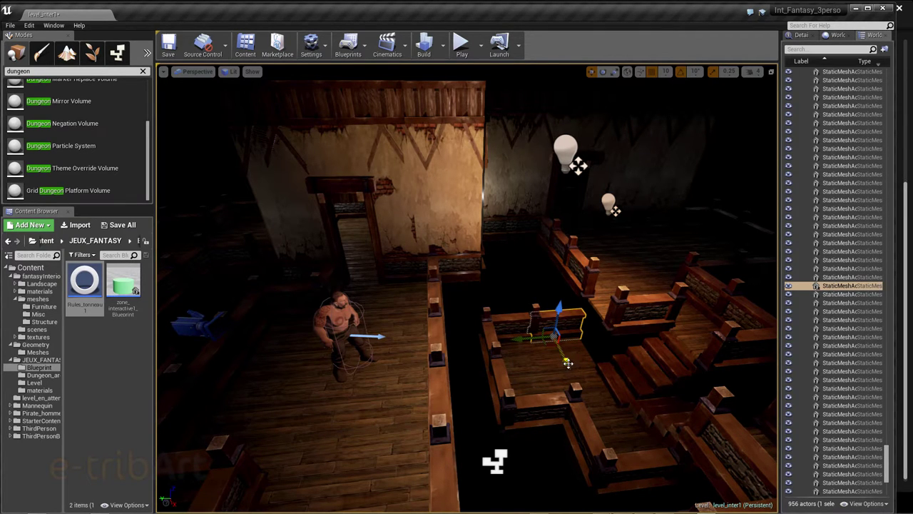
left_click_drag(571, 364, 575, 386, "alt")
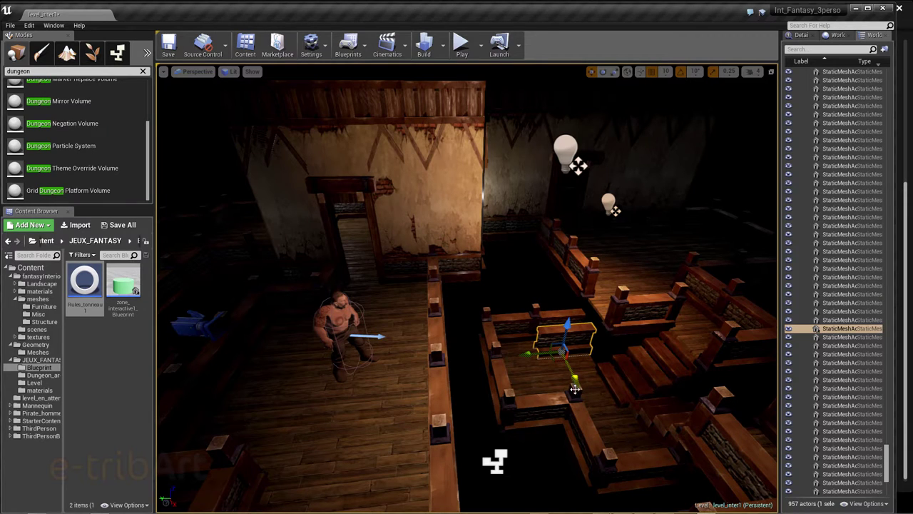
key("e")
left_click_drag(563, 392, 559, 407)
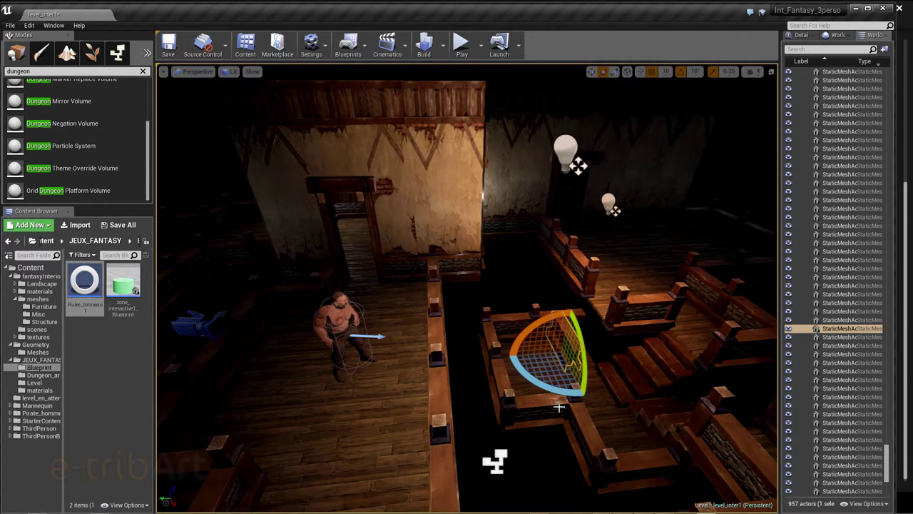
key("w")
left_click_drag(527, 355, 561, 351)
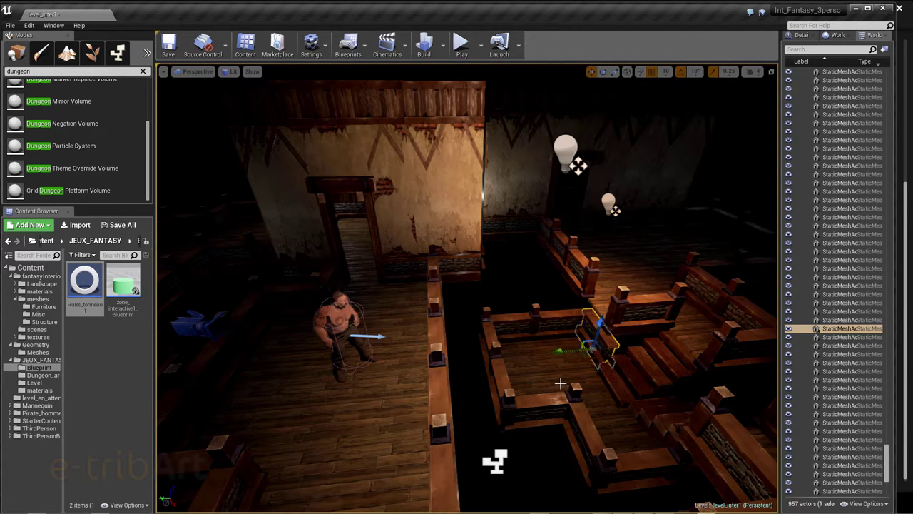
left_click(560, 384)
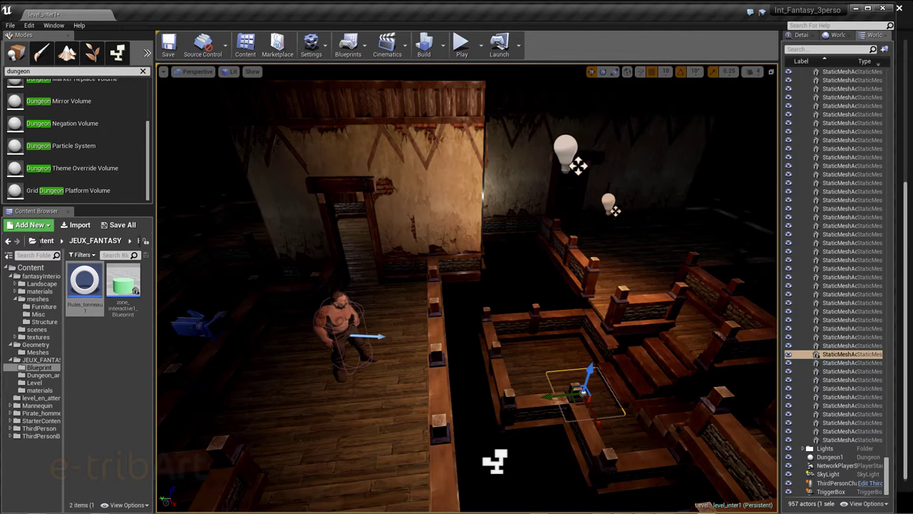
Frame the dungeon from above and select the 'dungeon' search term in the Place panel list.
left_click_drag(496, 372, 511, 357)
scroll(511, 358, "down", 3)
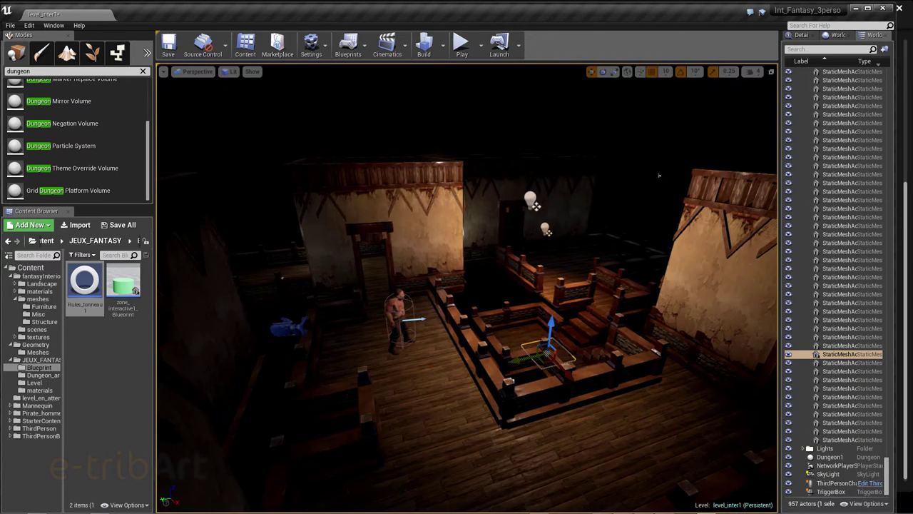
scroll(503, 356, "down", 3)
left_click_drag(501, 355, 501, 354)
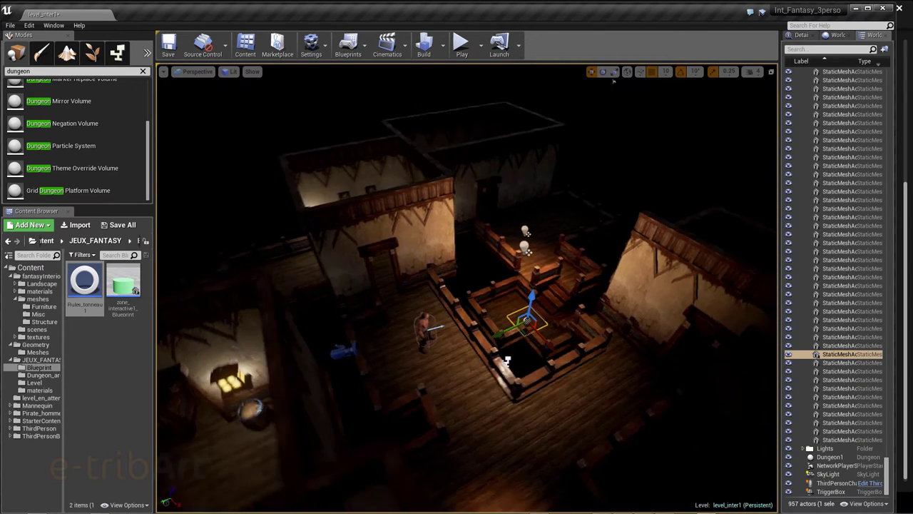
left_click_drag(434, 313, 434, 312)
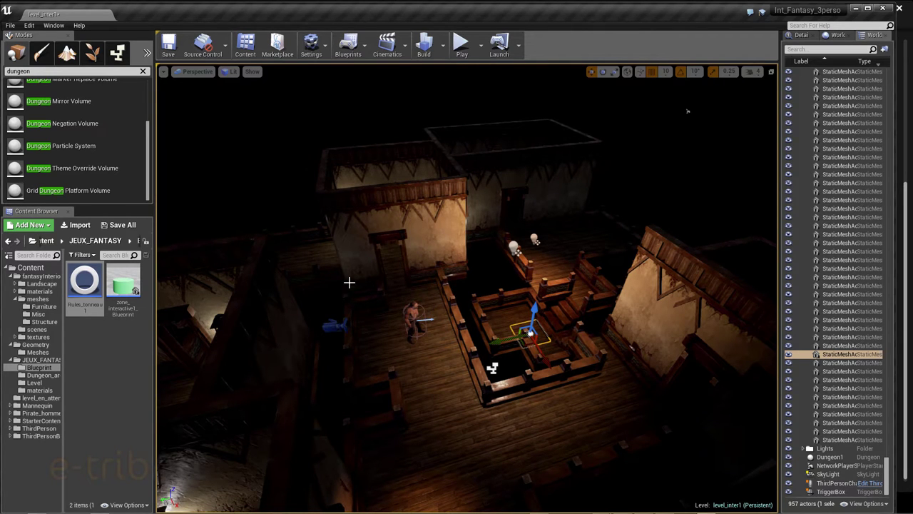
scroll(147, 142, "up", 4)
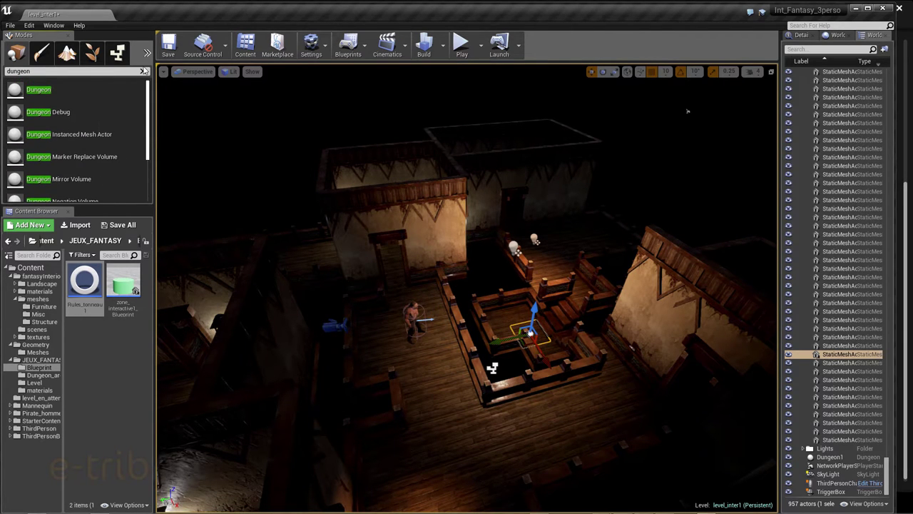
double_click(35, 70)
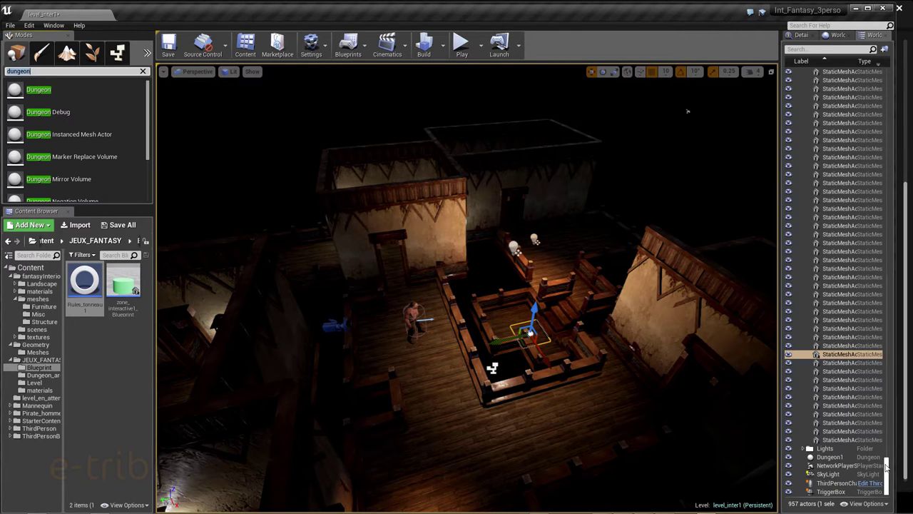
Select Dungeon1 in the outliner, show its Details and widen the Details panel.
left_click_drag(888, 465, 888, 87)
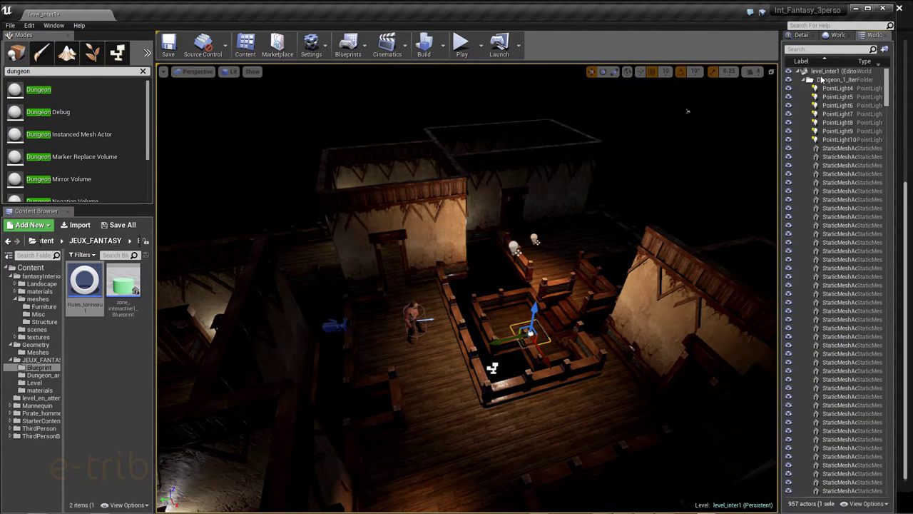
left_click(804, 80)
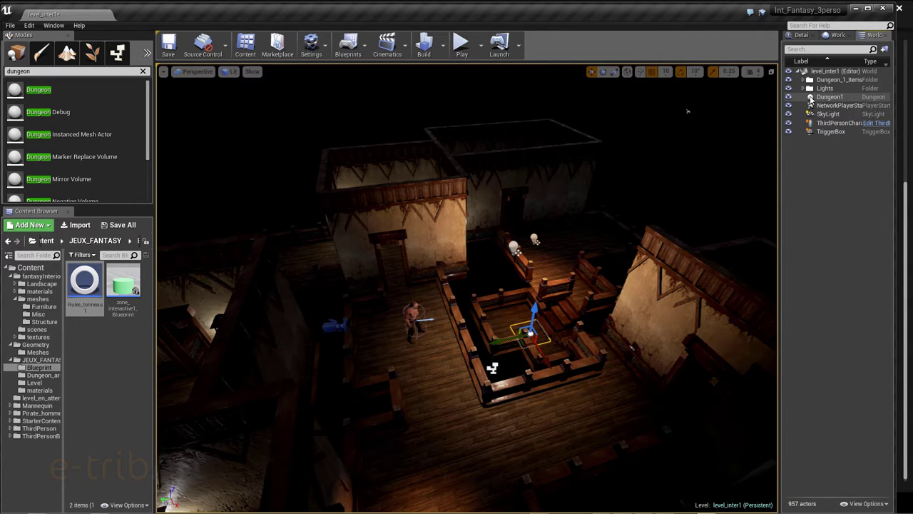
left_click(812, 98)
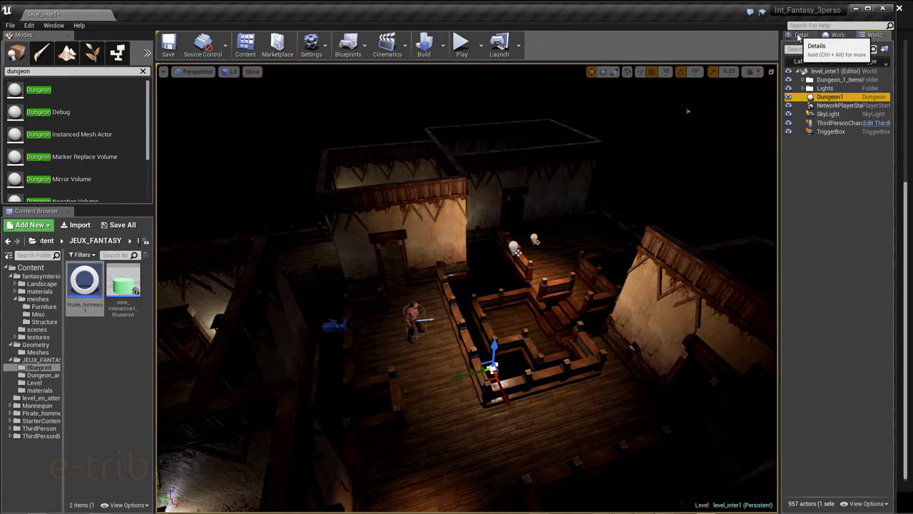
left_click(800, 35)
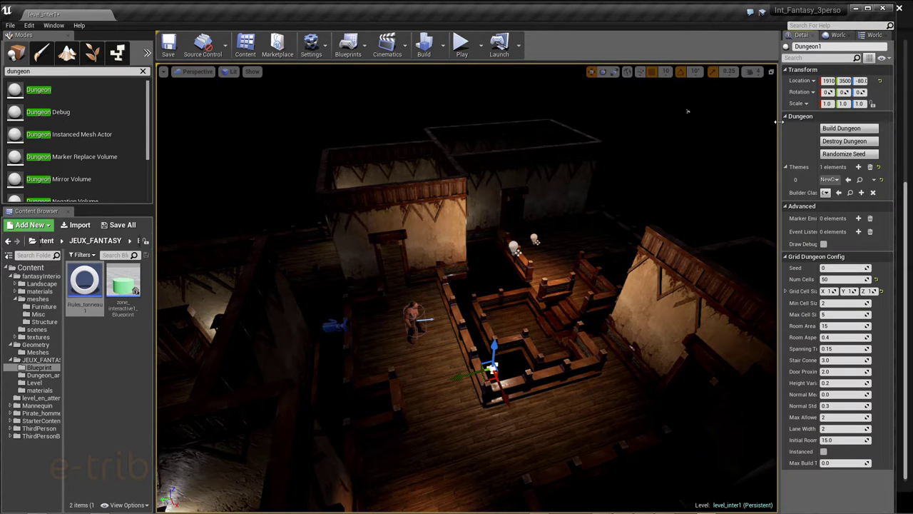
left_click_drag(779, 125, 700, 129)
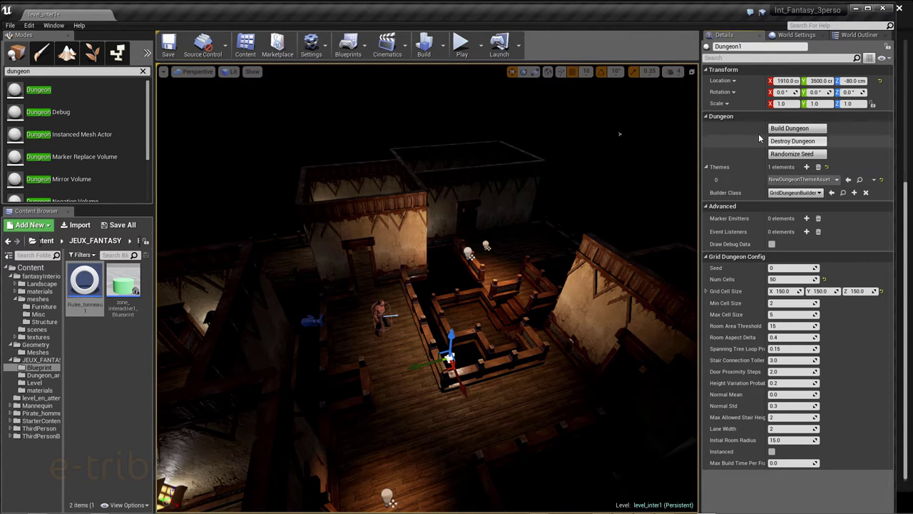
Build Dungeon1, destroy it, then build it again to restore the stair pit.
left_click(789, 134)
left_click(790, 141)
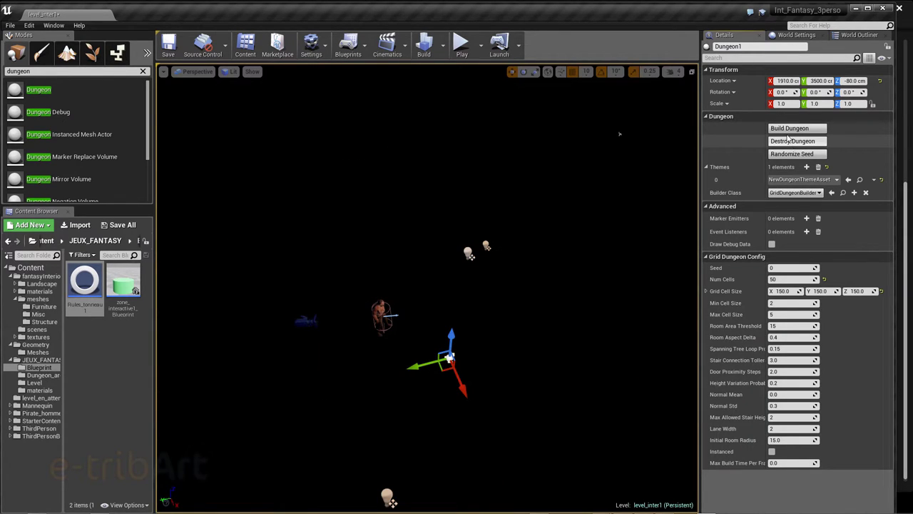
left_click(789, 128)
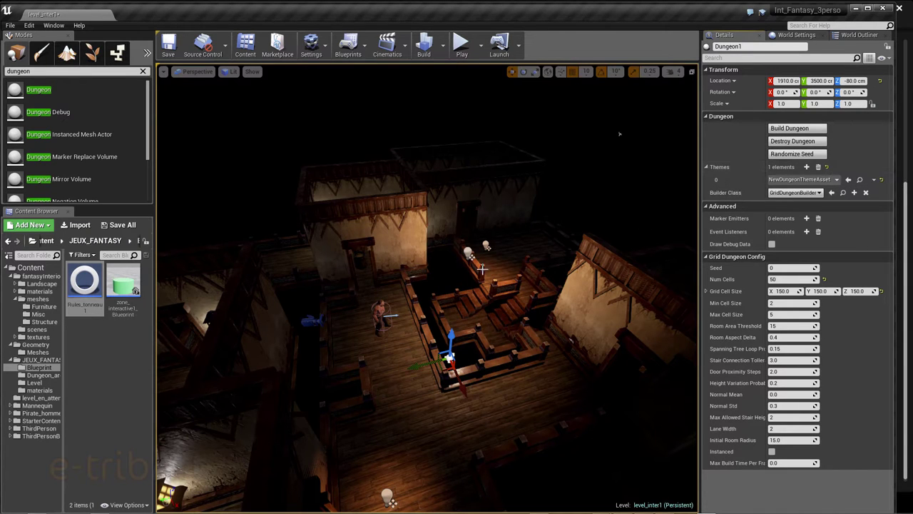
Select the stairs mesh and switch to the World Outliner's actor list.
scroll(487, 316, "up", 2)
left_click(491, 304)
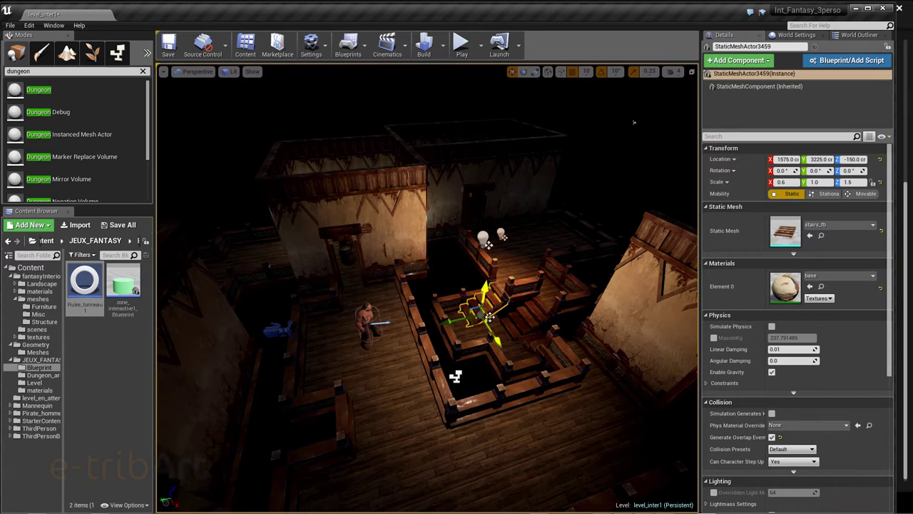
scroll(498, 317, "down", 1)
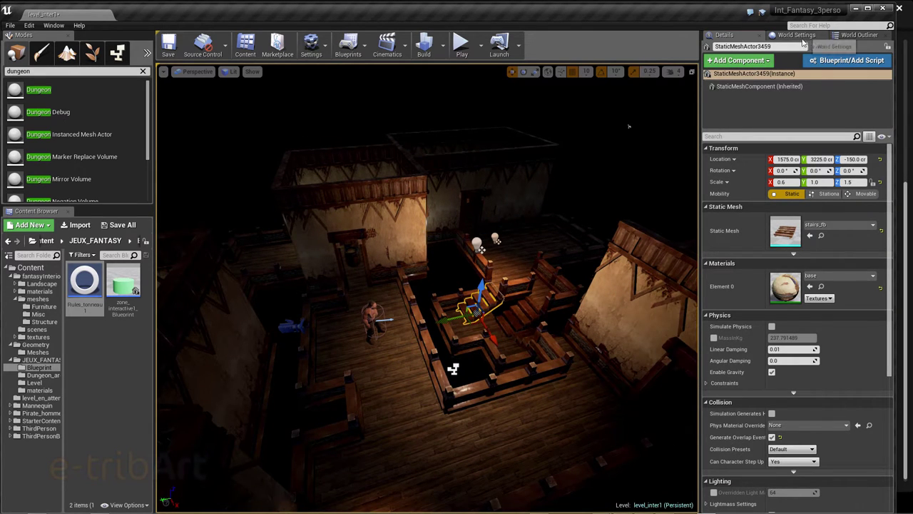
left_click(845, 37)
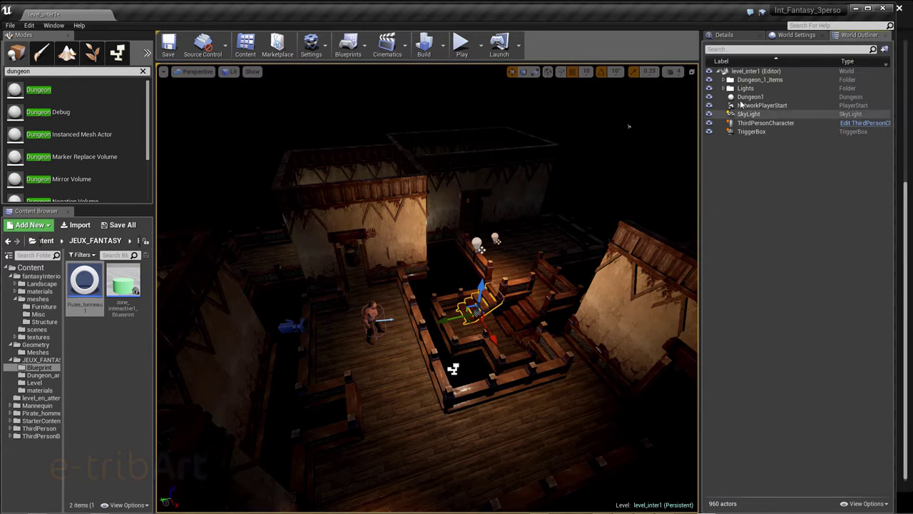
Select Dungeon1, show its Details and list the Builder Class options.
left_click(745, 98)
left_click(724, 35)
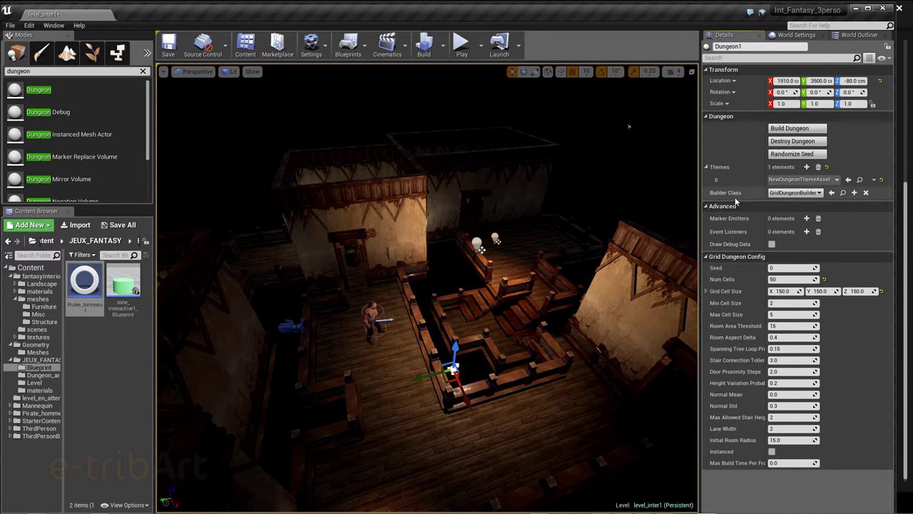
left_click(803, 193)
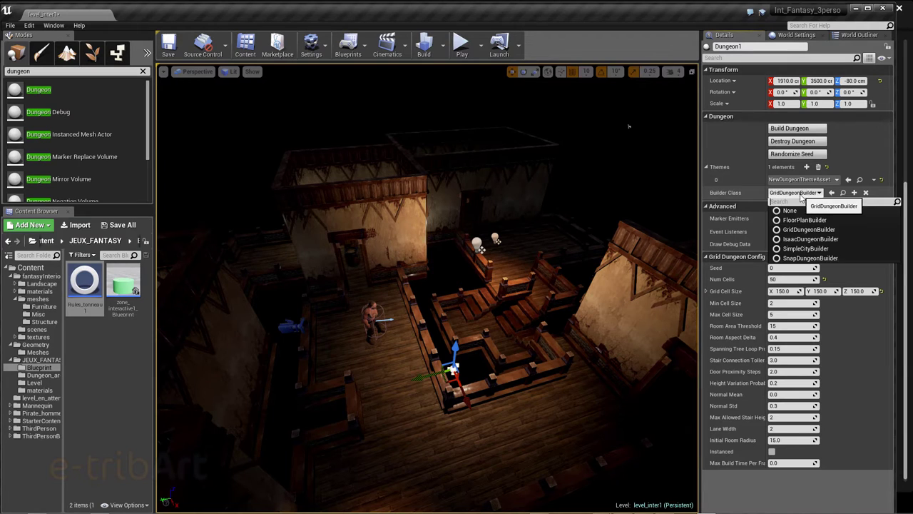
Keep GridDungeonBuilder as Dungeon1's builder class and open the JEUX_FANTASY folder.
left_click(805, 230)
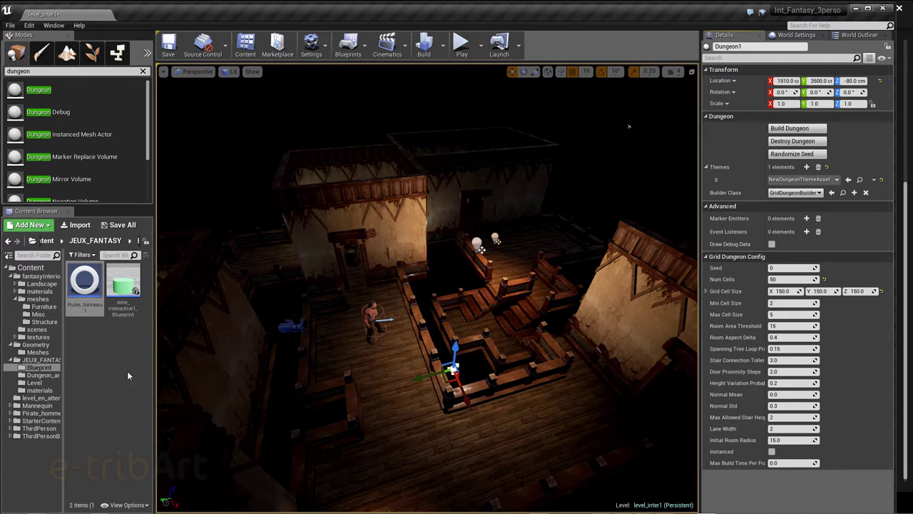
left_click(40, 361)
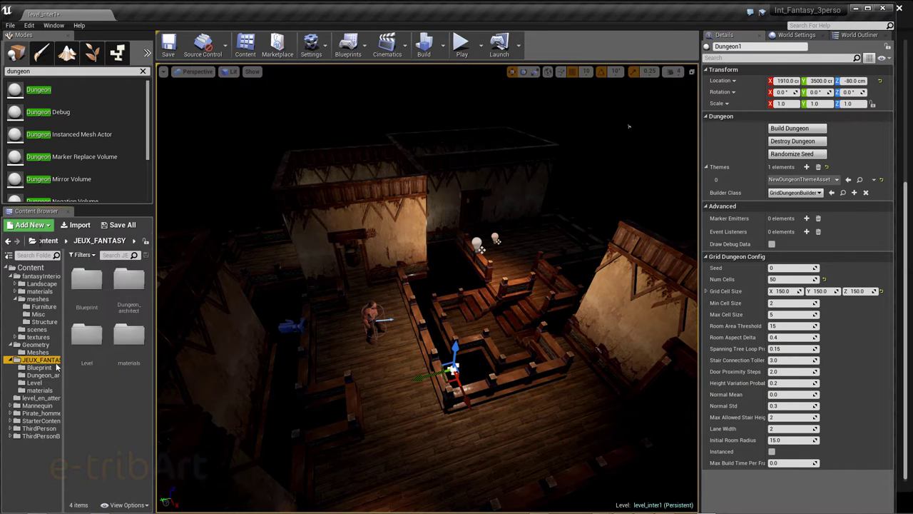
In Dungeon_architect, add a Dungeon Theme asset and accept the name NewDungeonThemeAsset2.
left_click_drag(65, 367, 75, 370)
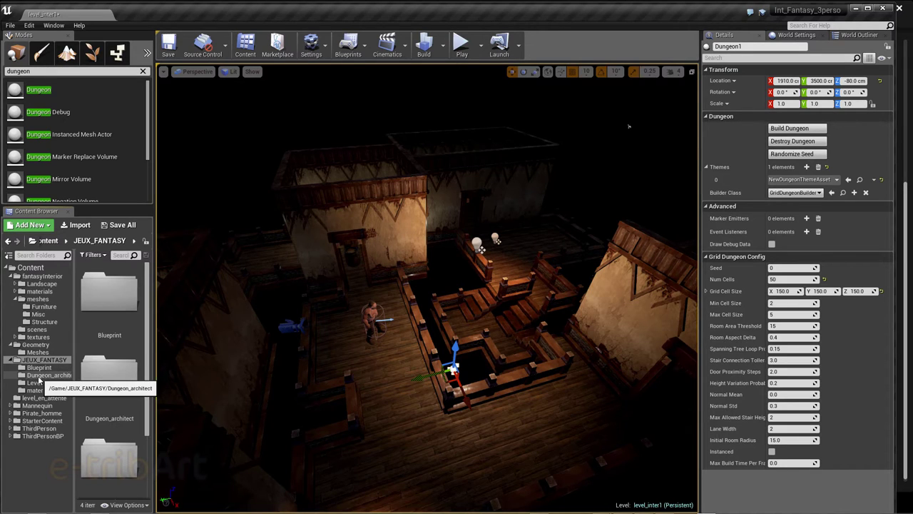
left_click(51, 376)
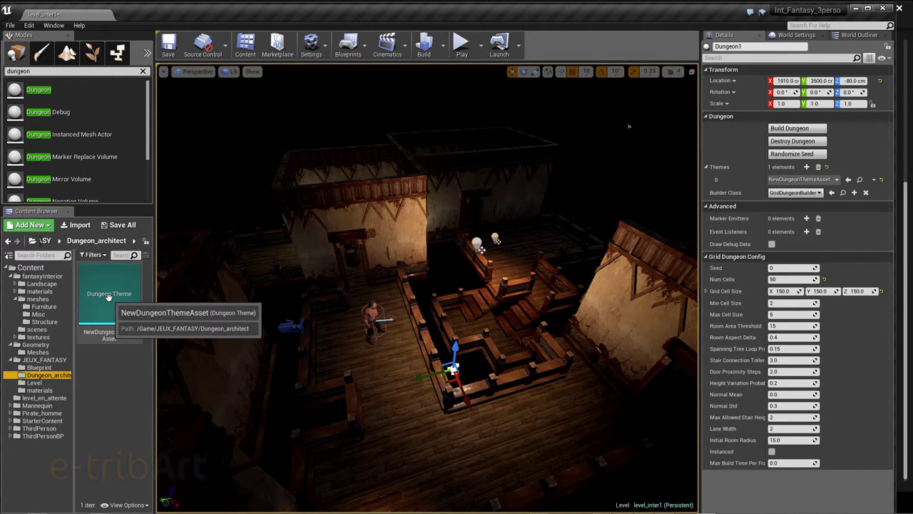
right_click(108, 404)
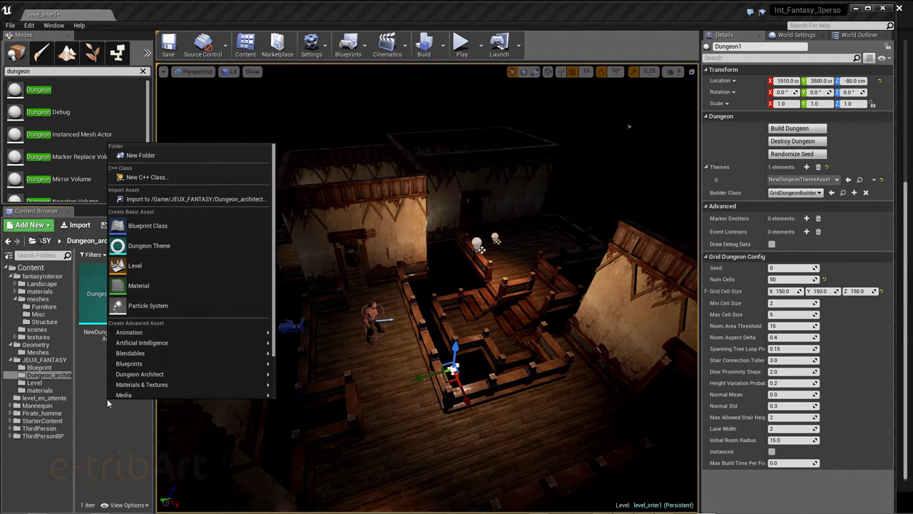
left_click(133, 248)
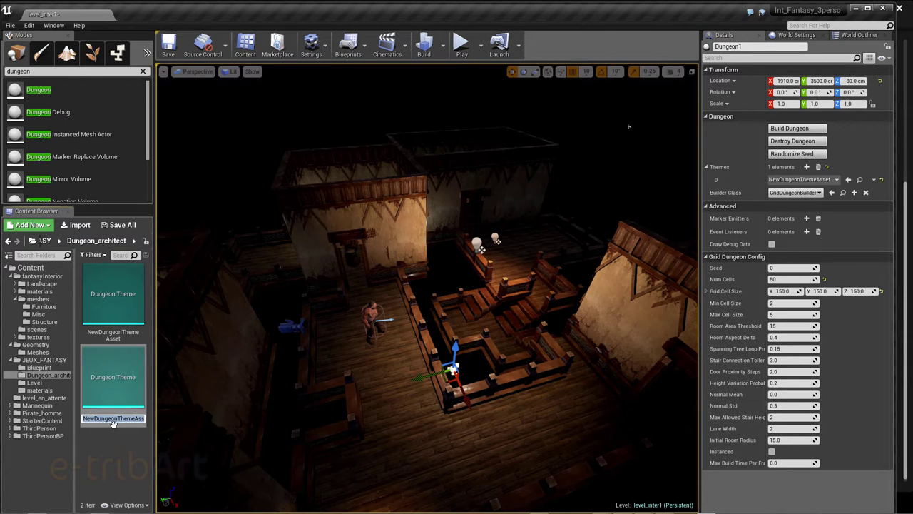
key("Return")
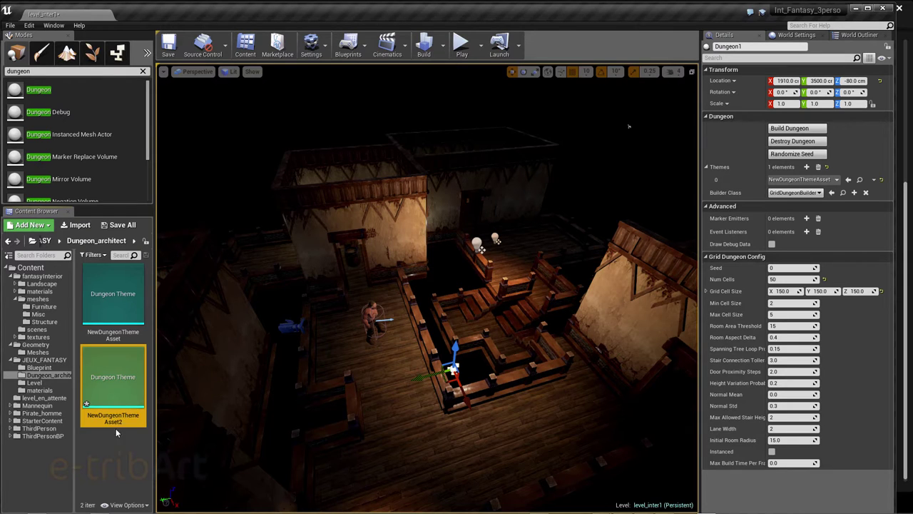
Open NewDungeonThemeAsset2 in the Dungeon Editor, arrange its window, and drag a wire from Ground's pin.
double_click(110, 375)
mouse_move(360, 47)
left_mouse_down()
mouse_move(374, 26)
mouse_move(364, 31)
left_mouse_up()
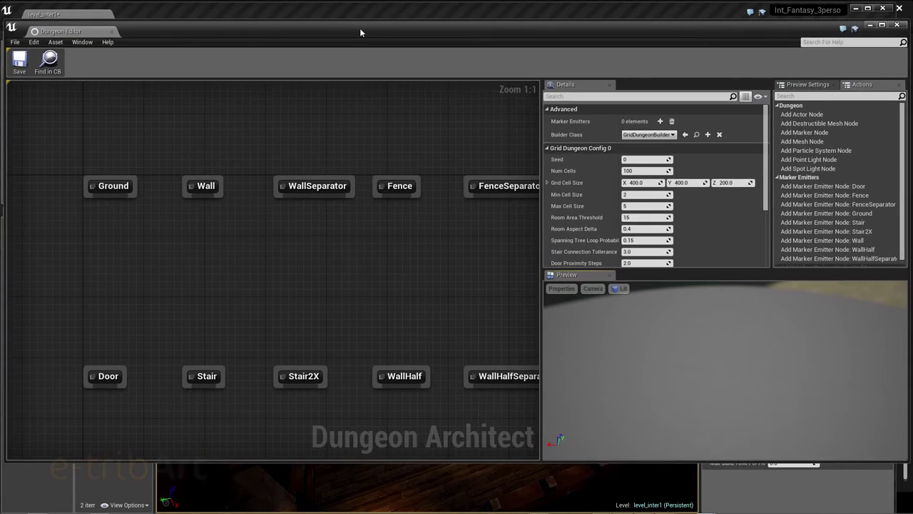
left_click_drag(738, 31, 730, 27)
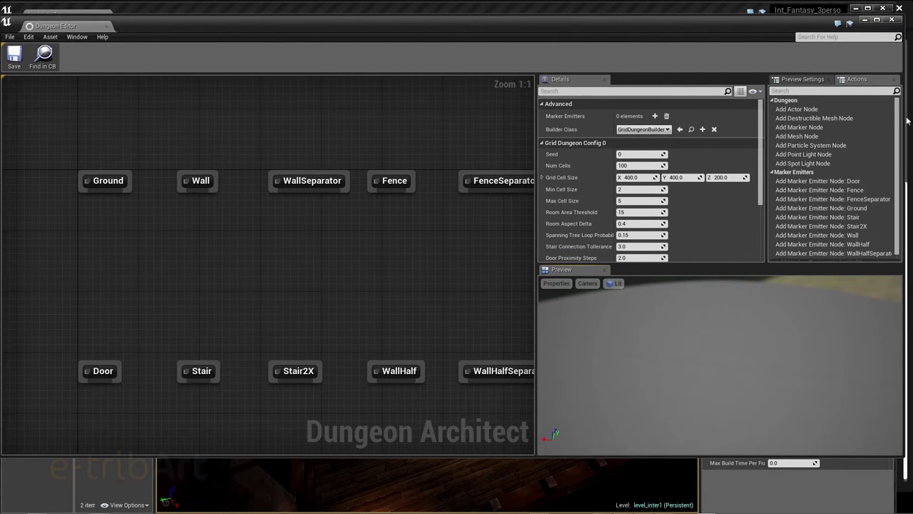
left_click_drag(904, 120, 864, 124)
left_click_drag(501, 25, 524, 22)
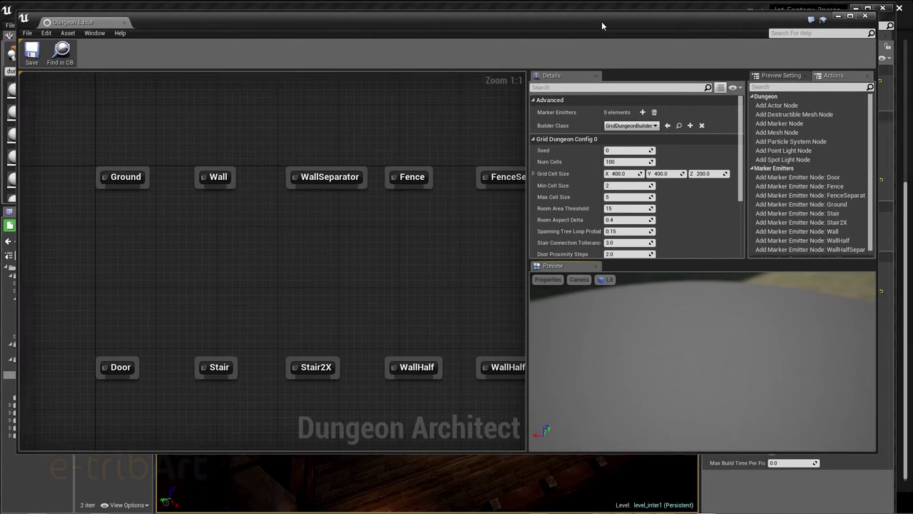
scroll(331, 273, "down", 2)
scroll(307, 258, "up", 1)
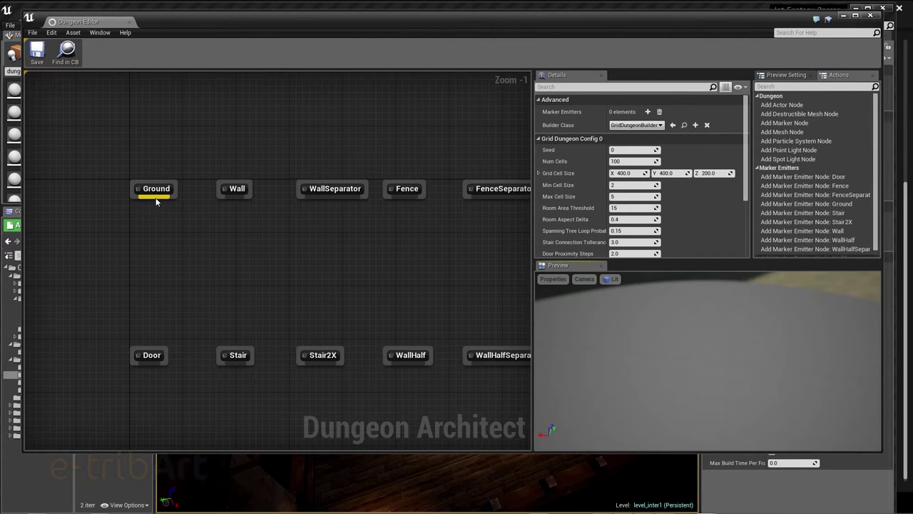
left_click_drag(156, 202, 153, 257)
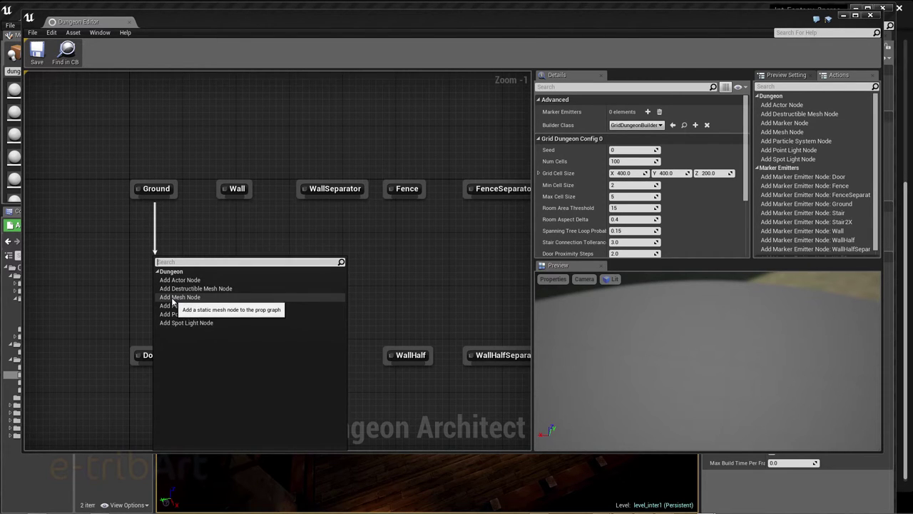
Add a mesh node under Ground and assign floorWooden1_fb from Structure meshes as its mesh.
left_click(172, 302)
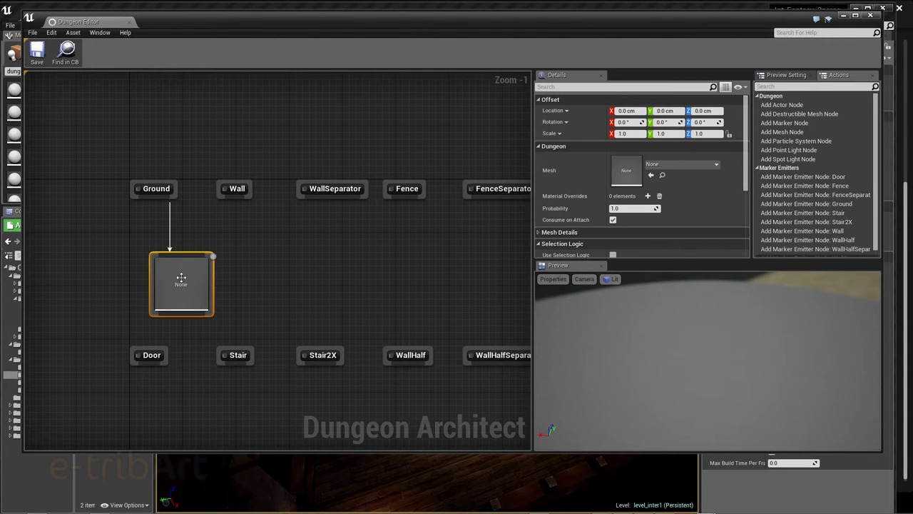
left_click_drag(181, 277, 144, 241)
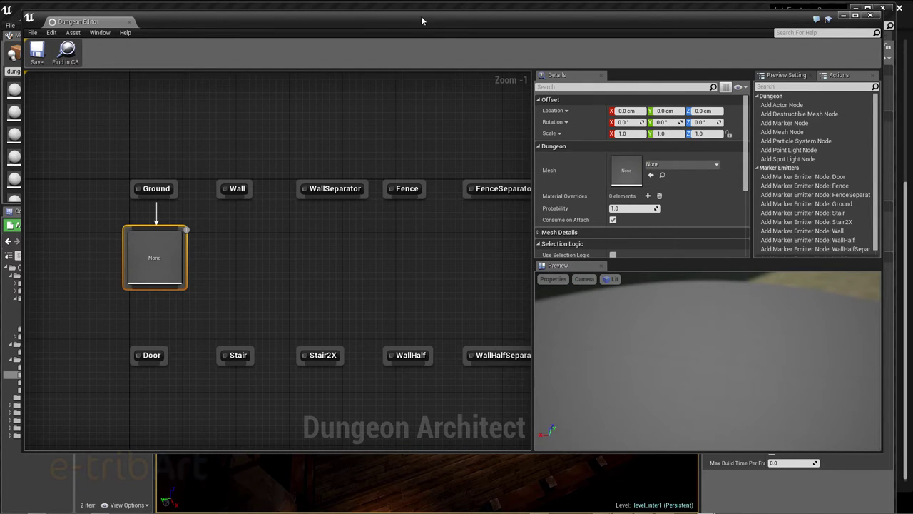
left_click_drag(421, 20, 574, 29)
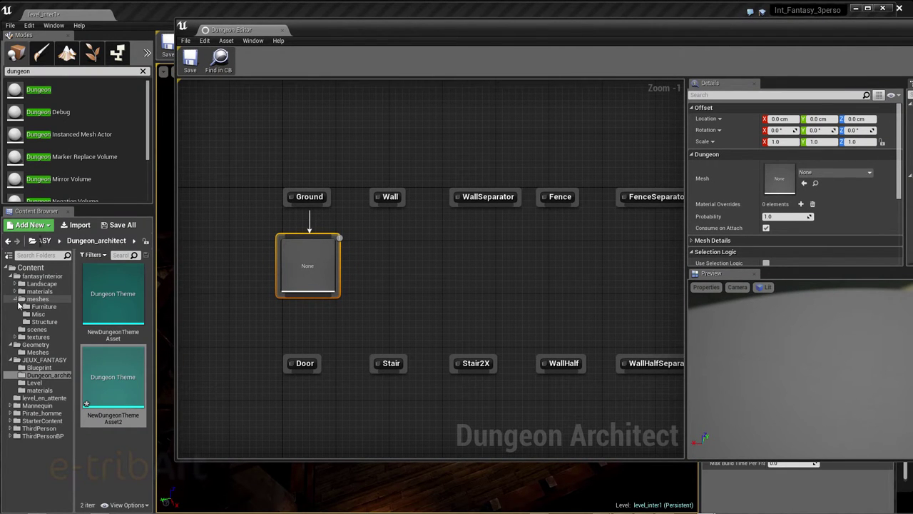
left_click(39, 322)
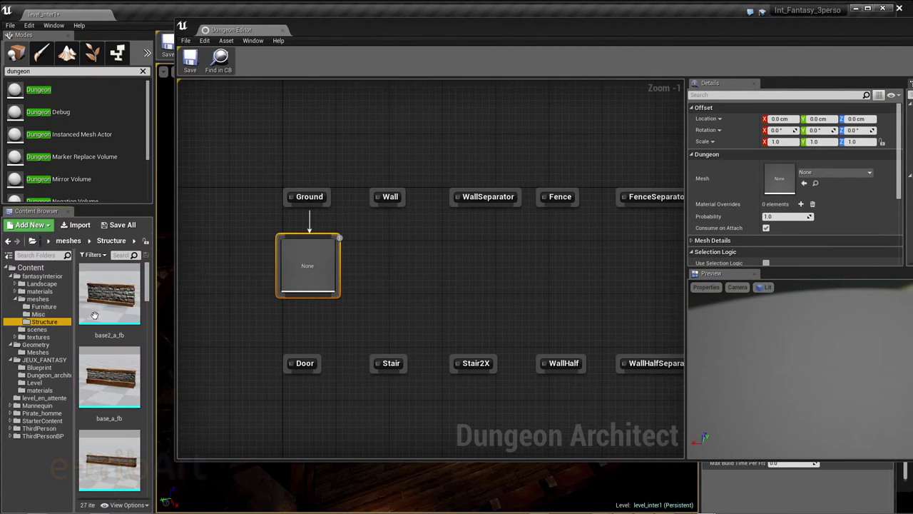
left_click_drag(146, 296, 146, 326)
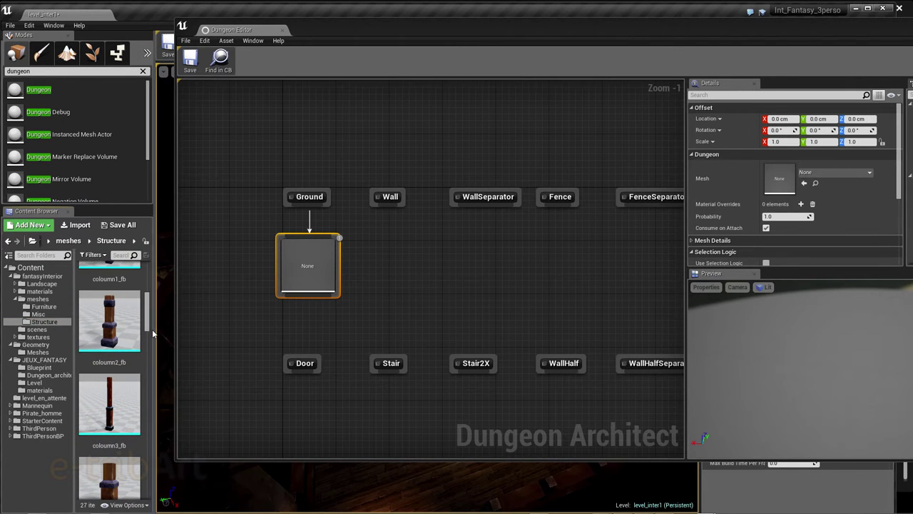
left_click_drag(157, 327, 176, 333)
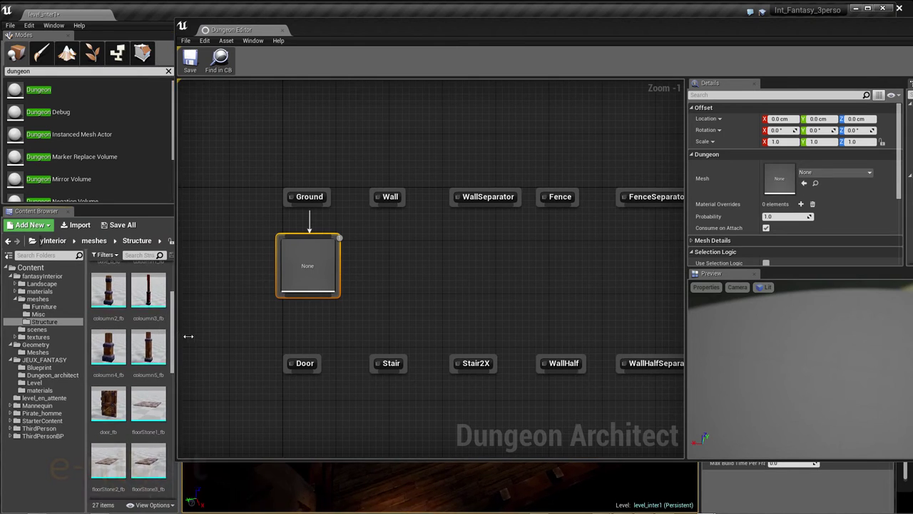
left_click_drag(308, 35, 323, 42)
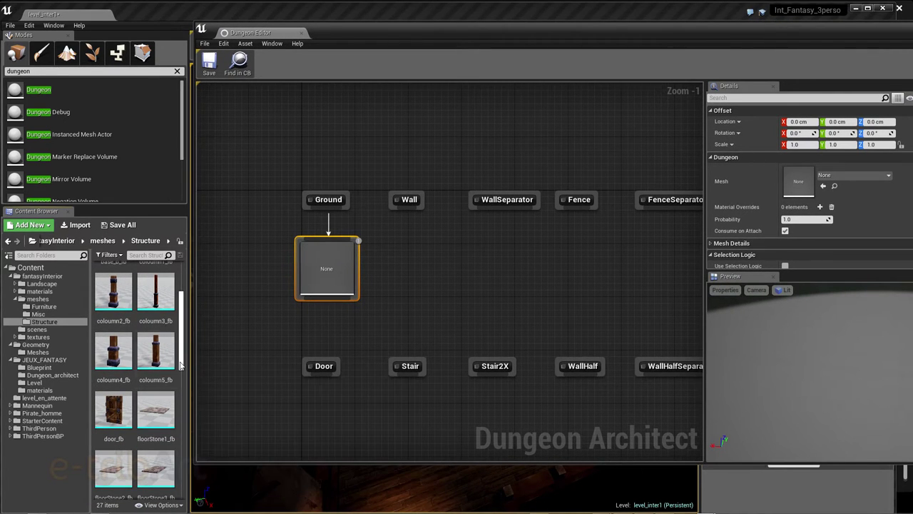
left_click_drag(181, 366, 181, 400)
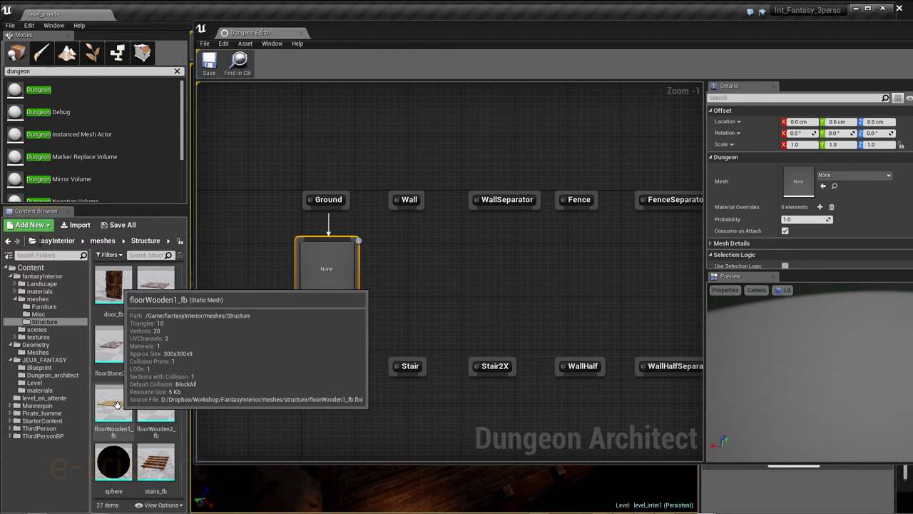
left_click_drag(117, 404, 803, 183)
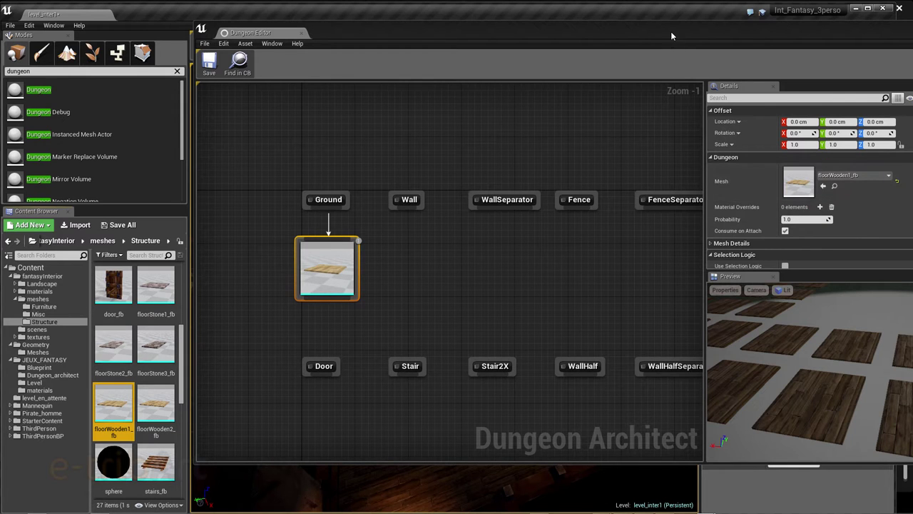
Set Grid Cell Size X, Y and Z to 150 in the Grid Dungeon Config.
mouse_move(671, 31)
left_mouse_down()
mouse_move(489, 29)
mouse_move(454, 20)
left_mouse_up()
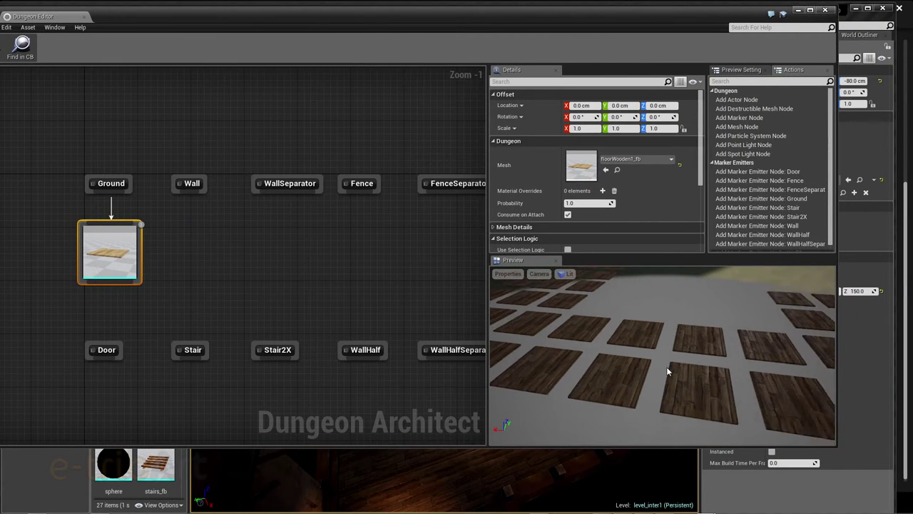
scroll(665, 361, "down", 5)
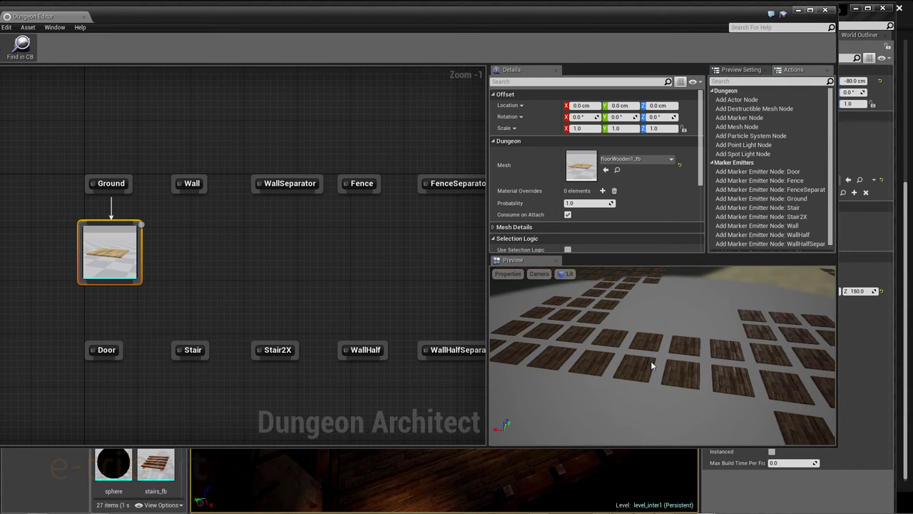
mouse_move(651, 361)
left_mouse_down()
mouse_move(644, 350)
mouse_move(658, 336)
left_mouse_up()
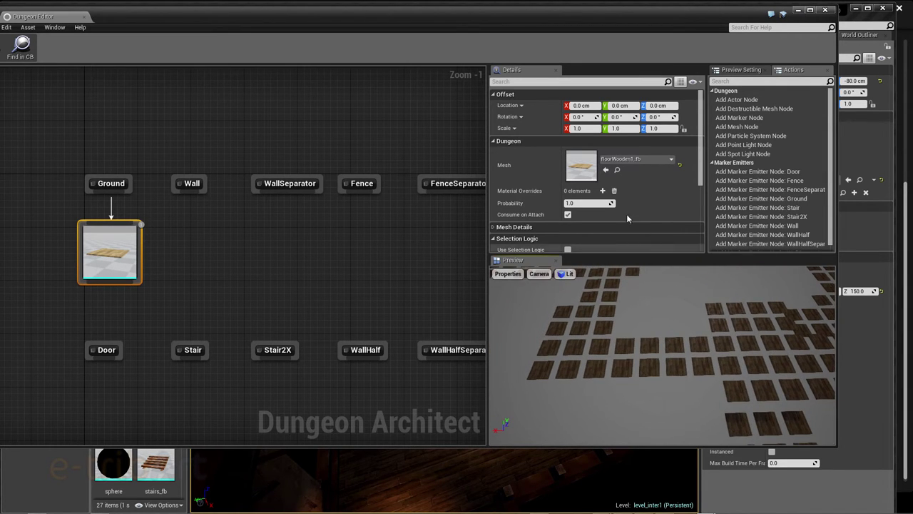
left_click(394, 247)
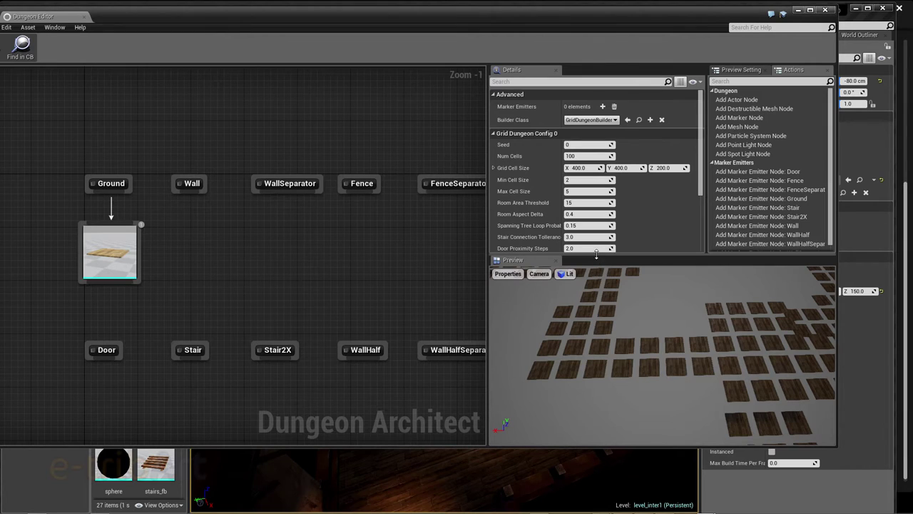
left_click_drag(596, 255, 597, 312)
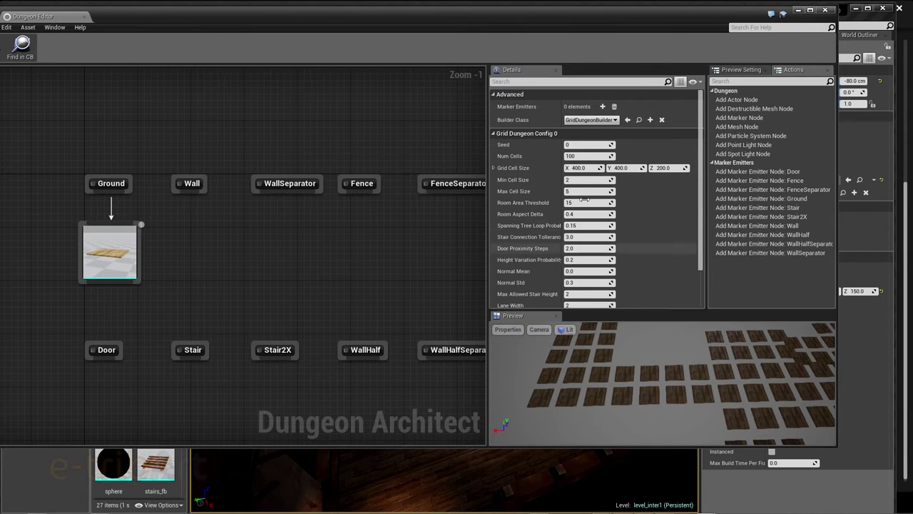
left_click(583, 168)
type("150")
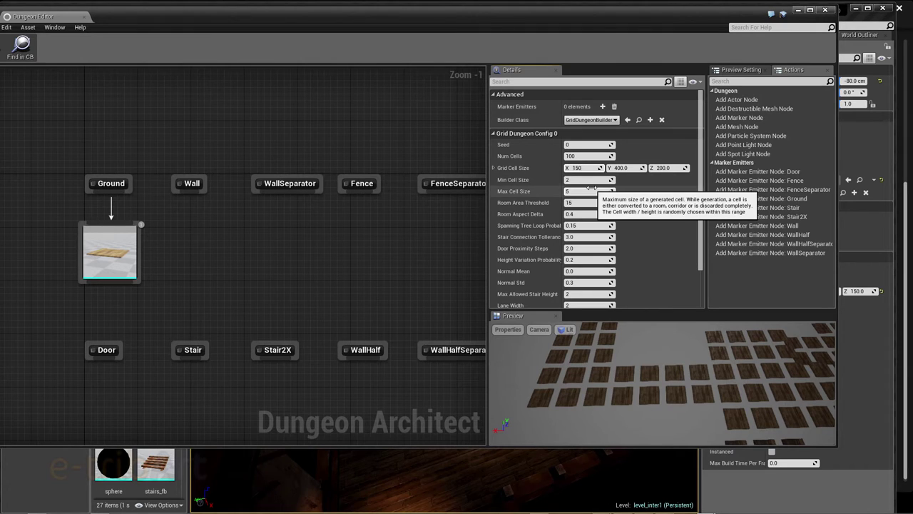
left_click(622, 168)
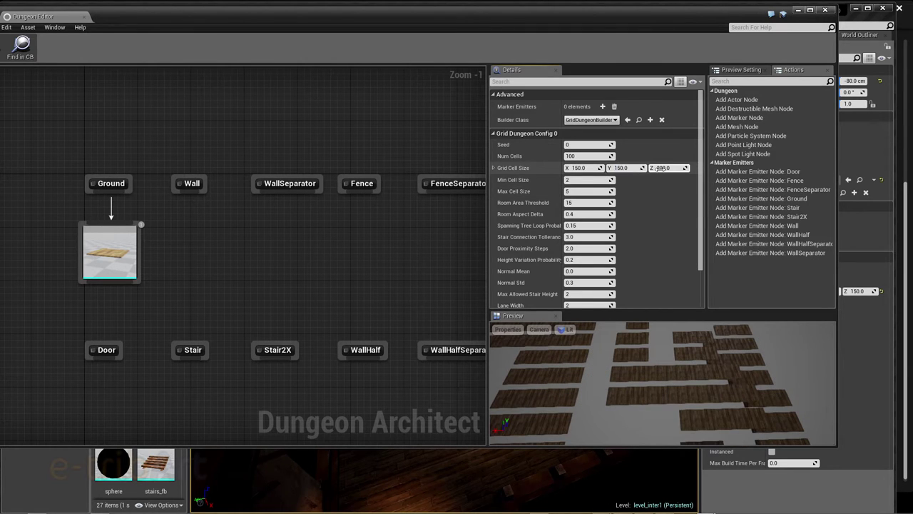
left_click(660, 169)
type("0")
key("Return")
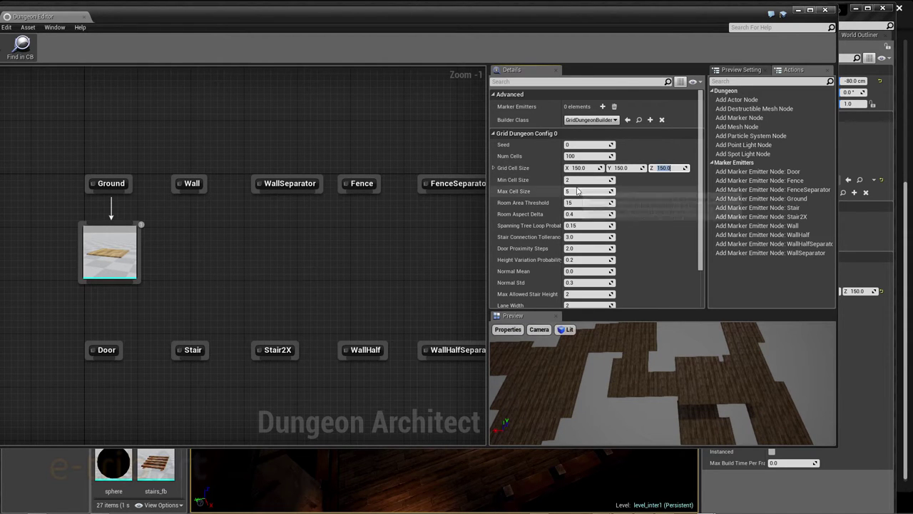
Compare against the level settings, then orbit the preview to a low view of the wooden floors.
mouse_move(666, 18)
left_mouse_down()
mouse_move(504, 29)
mouse_move(520, 32)
left_mouse_up()
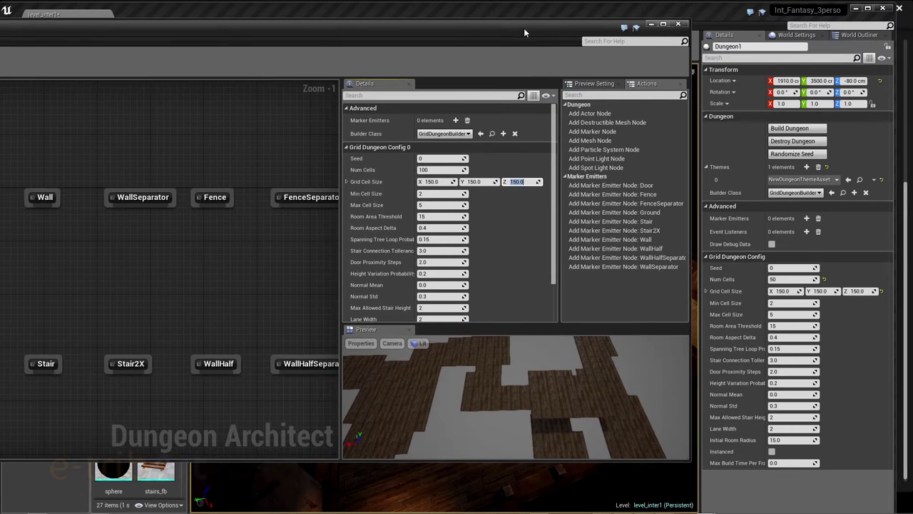
mouse_move(435, 229)
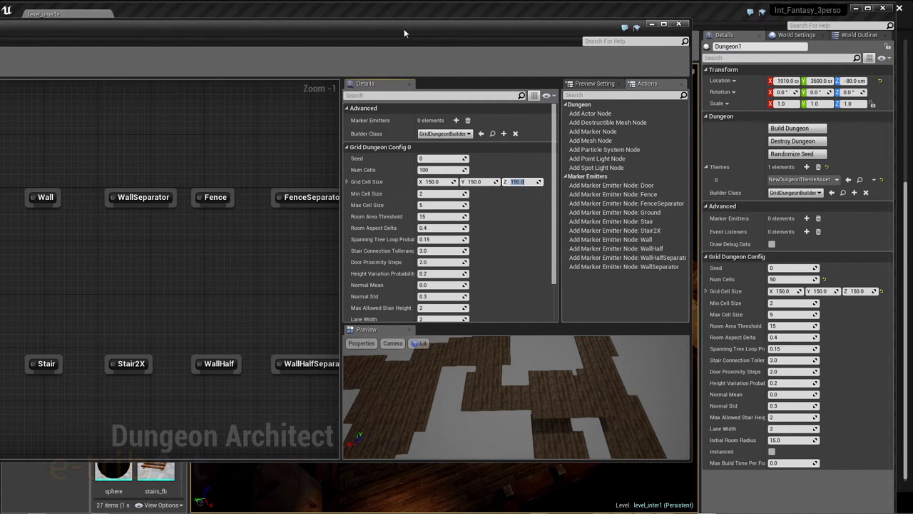
left_click_drag(404, 28, 568, 19)
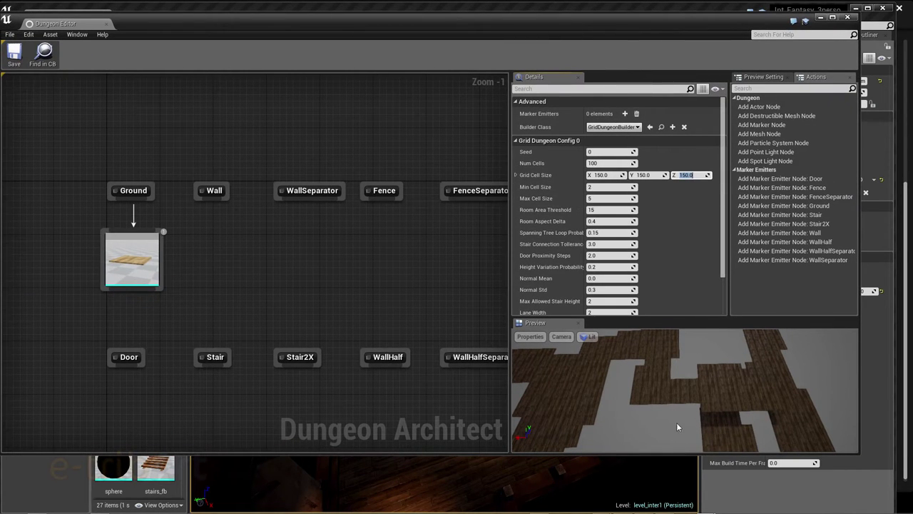
mouse_move(676, 424)
right_mouse_down()
mouse_move(713, 446)
mouse_move(706, 434)
mouse_move(728, 417)
right_mouse_up()
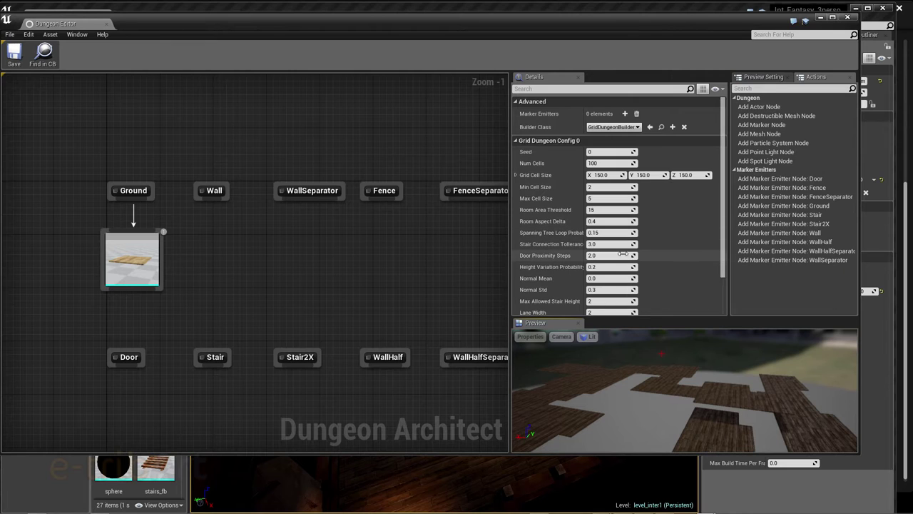
mouse_move(618, 258)
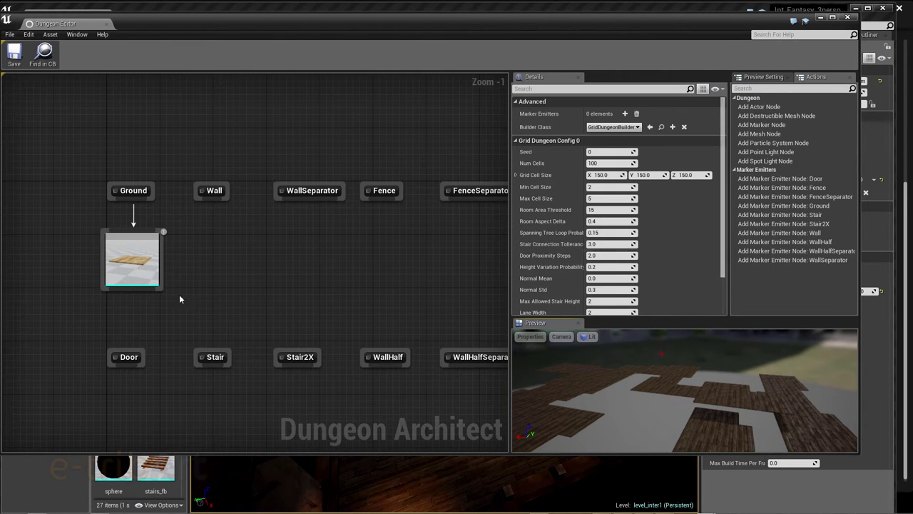
Set the floorWooden1_fb node's X scale to 0.5, checking the planks from overhead in the preview.
left_click(143, 265)
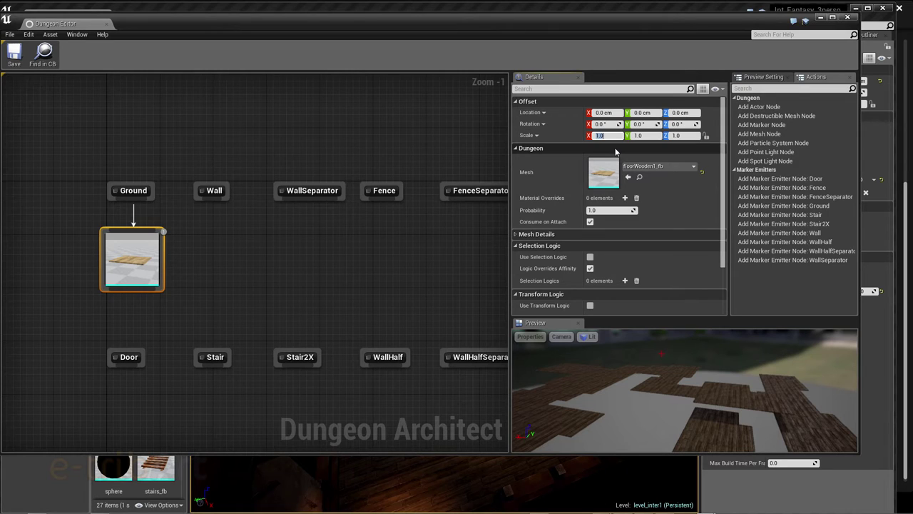
key("Return")
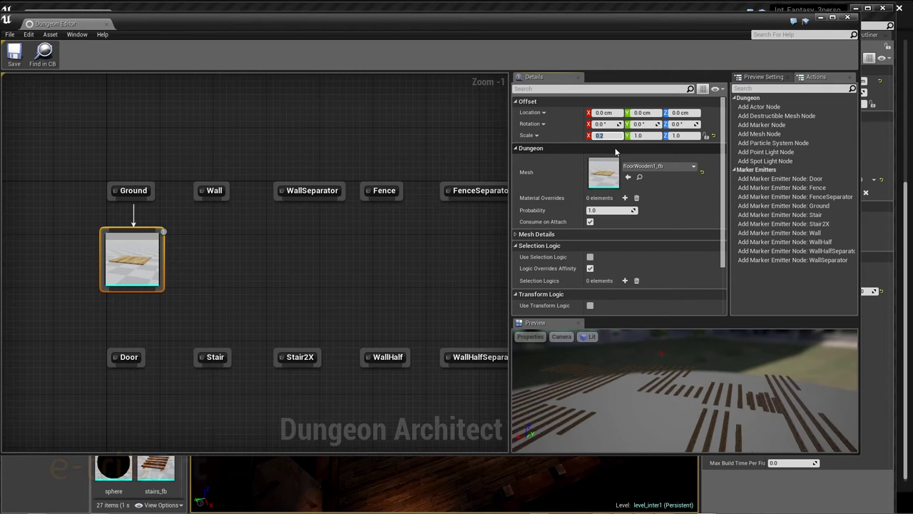
left_click_drag(683, 407, 682, 371)
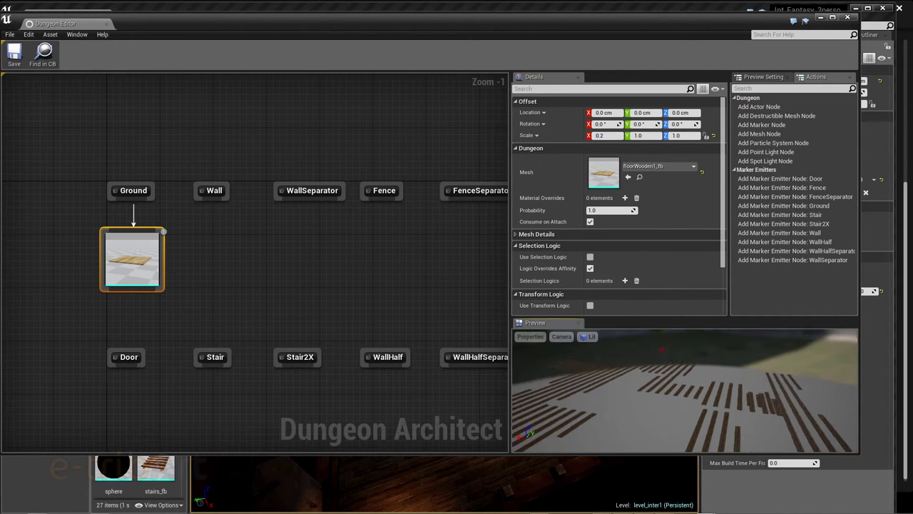
left_click_drag(683, 406, 689, 405)
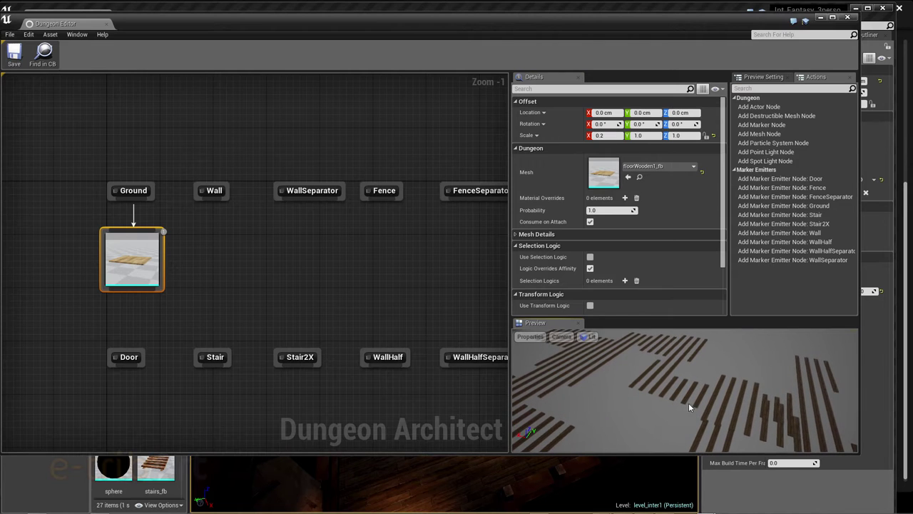
mouse_move(618, 408)
left_mouse_down()
mouse_move(618, 443)
mouse_move(674, 439)
left_mouse_up()
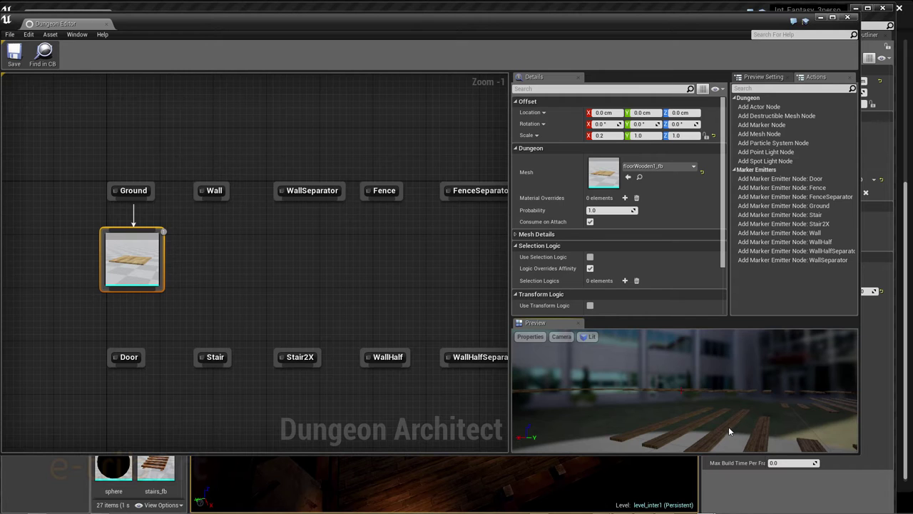
left_click_drag(722, 410, 691, 239)
type("0.5")
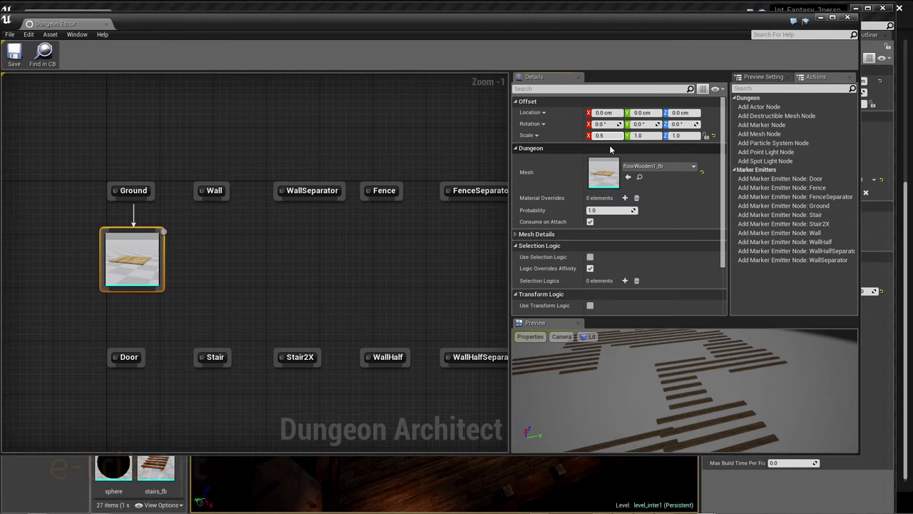
key("Return")
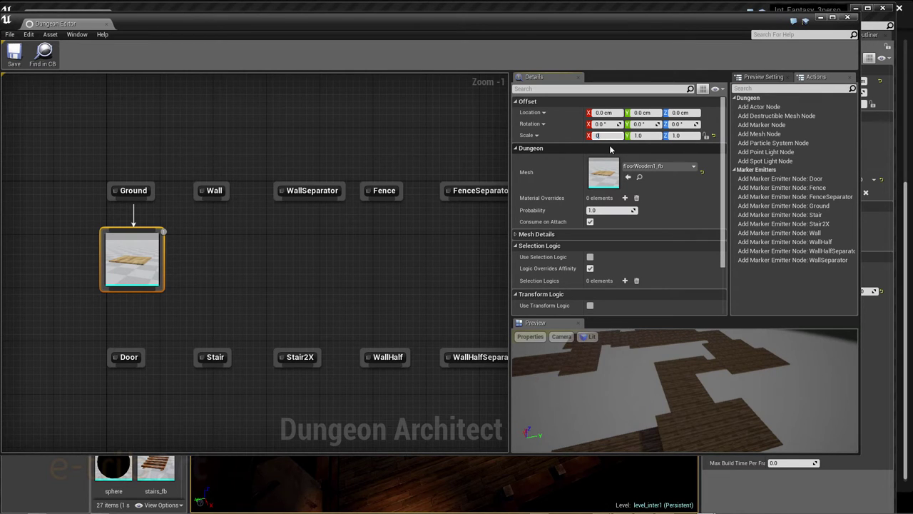
type(".4")
key("Return")
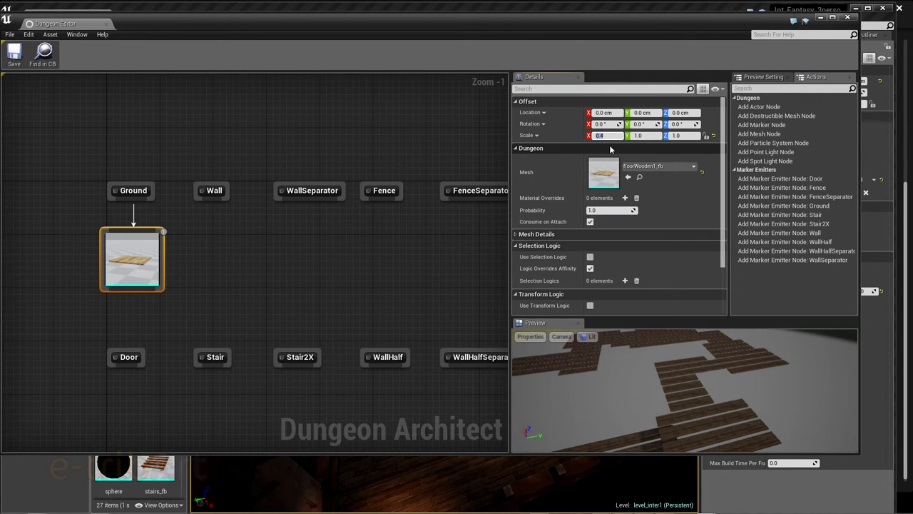
type("0.5")
key("Return")
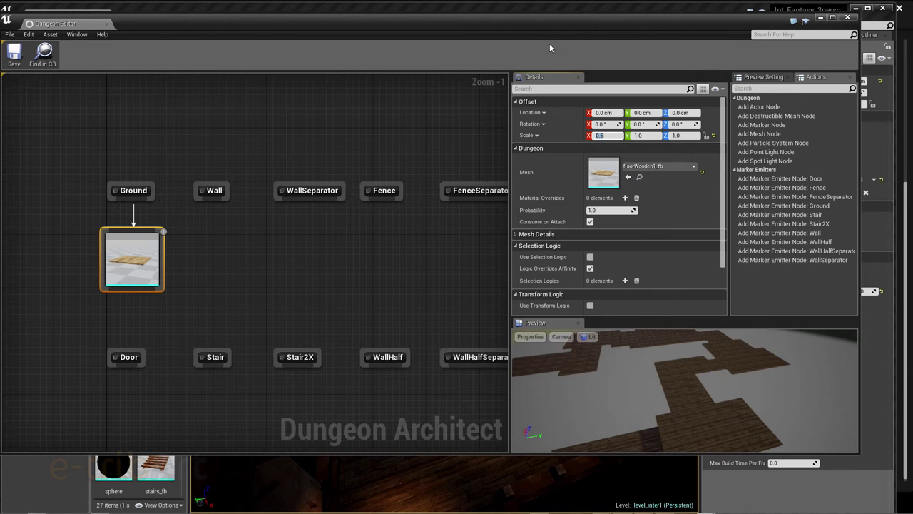
Set the floor mesh's Y scale to 0.5 so the planks nearly touch.
left_click(657, 136)
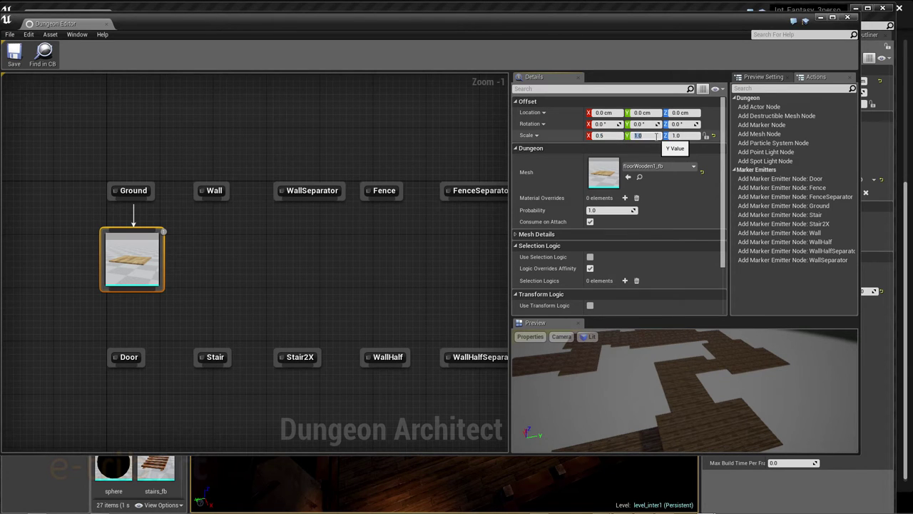
type("0.5")
key("Return")
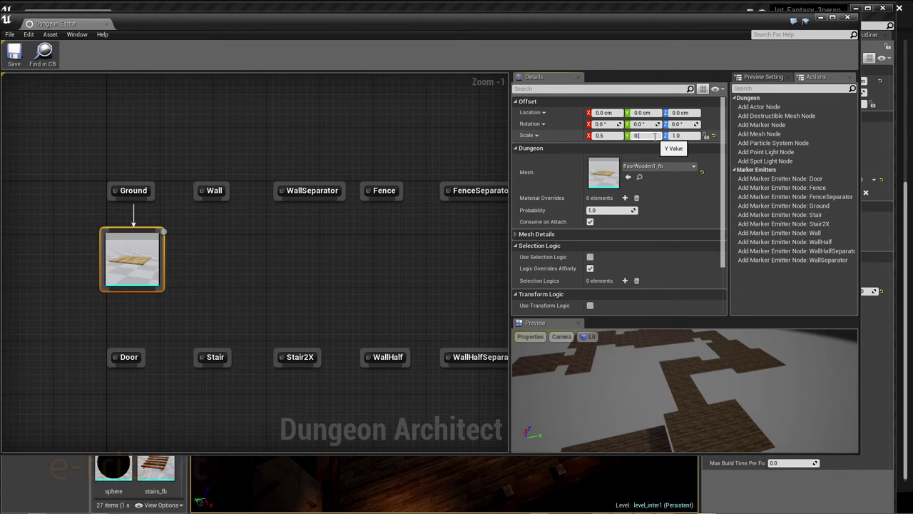
type(".4")
key("Return")
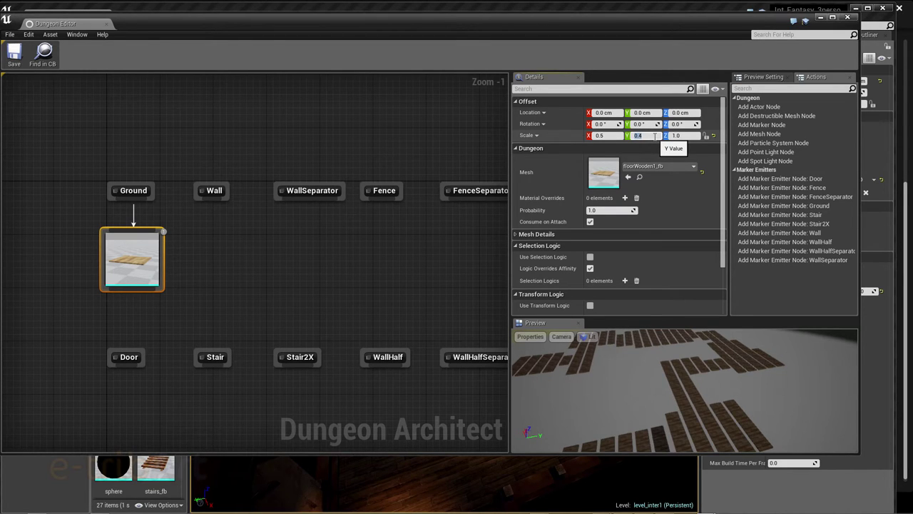
type("0.5")
key("Return")
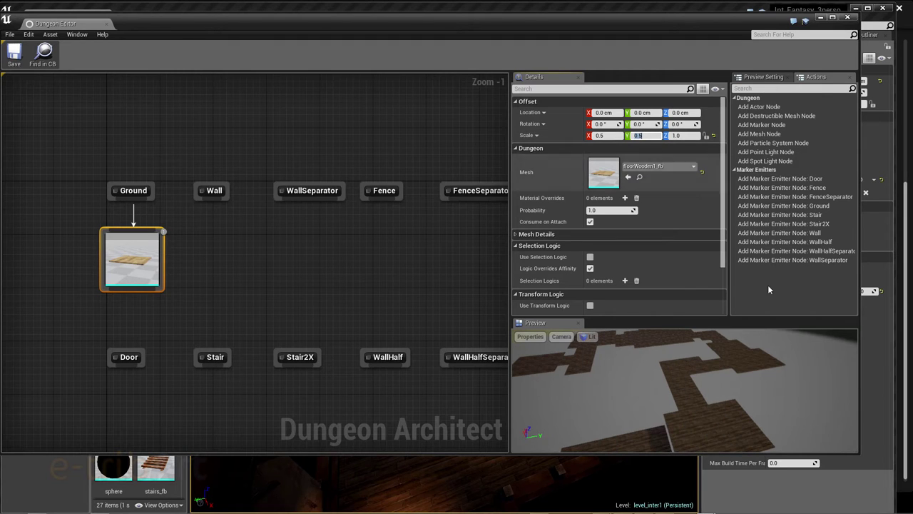
left_click_drag(710, 407, 709, 405)
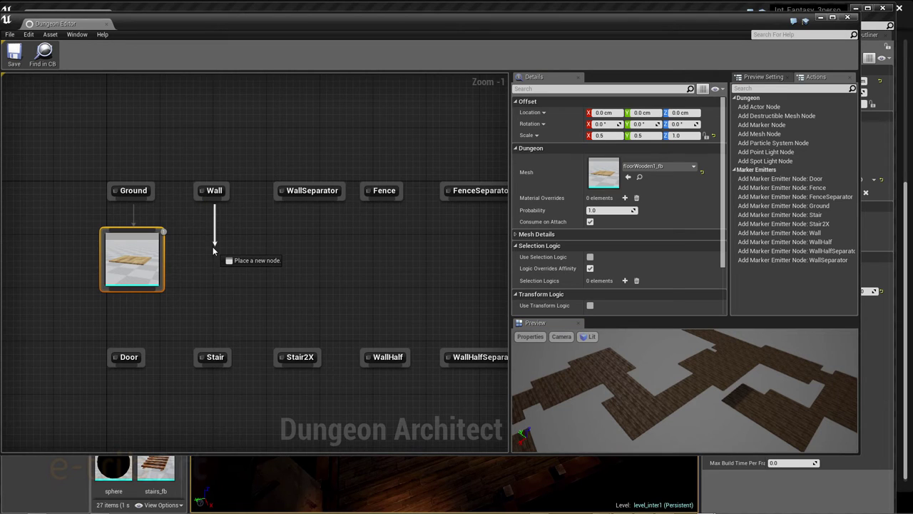
Add a new mesh node under the Wall marker and line it up below Wall.
left_click_drag(211, 203, 215, 248)
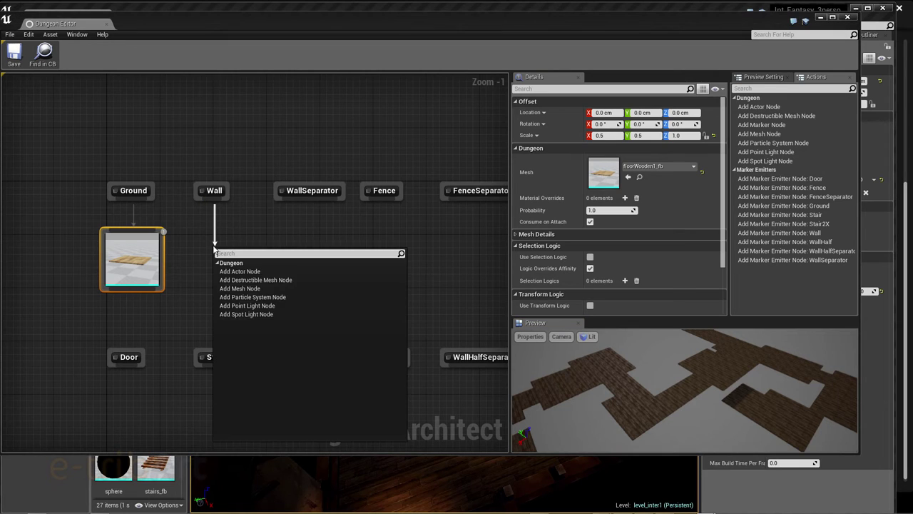
left_click(238, 290)
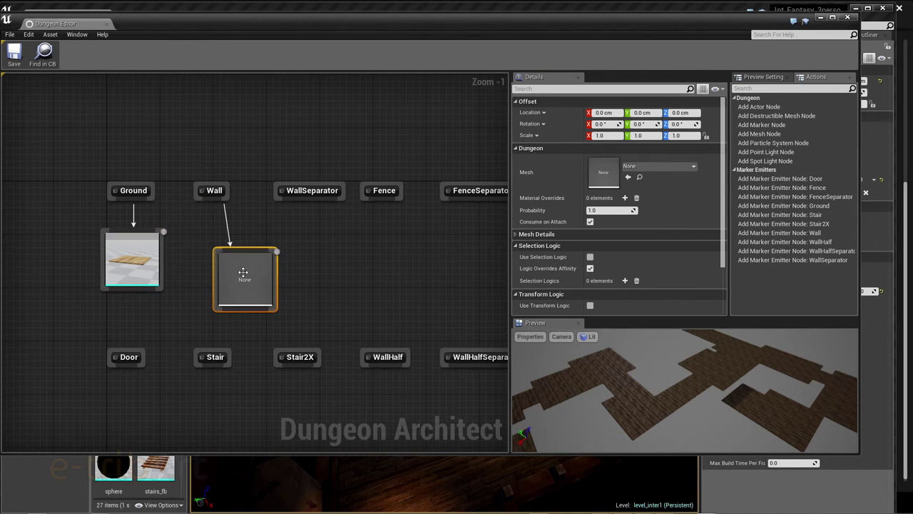
left_click_drag(244, 272, 208, 262)
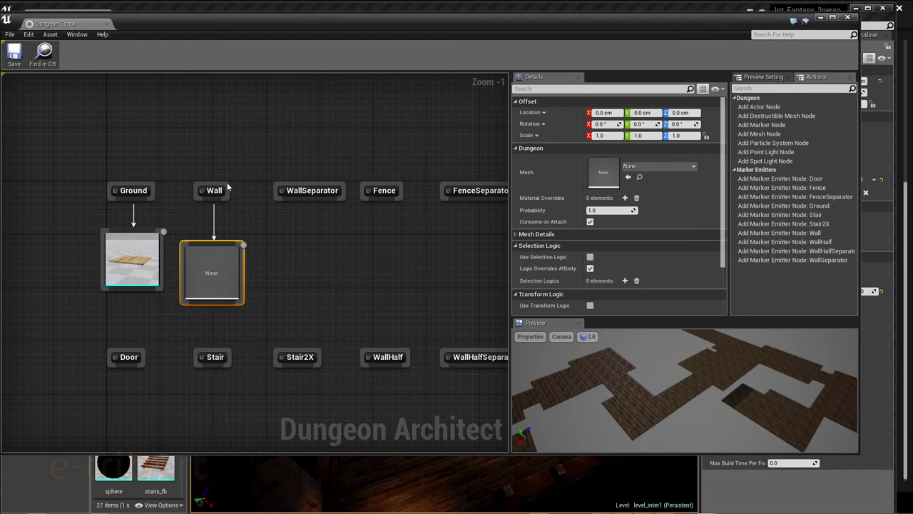
Assign the wall_b_fb mesh from the Content Browser to the new wall node's Mesh slot.
left_click_drag(255, 35, 473, 54)
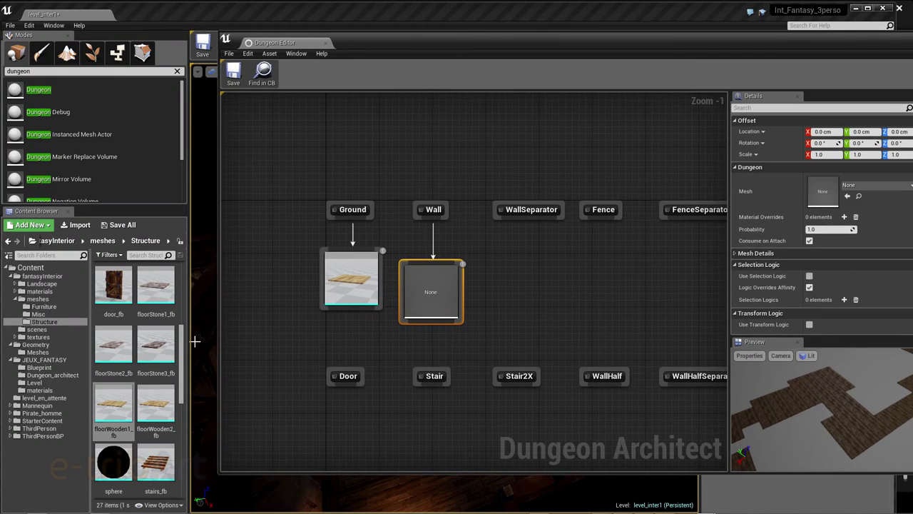
scroll(175, 289, "up", 5)
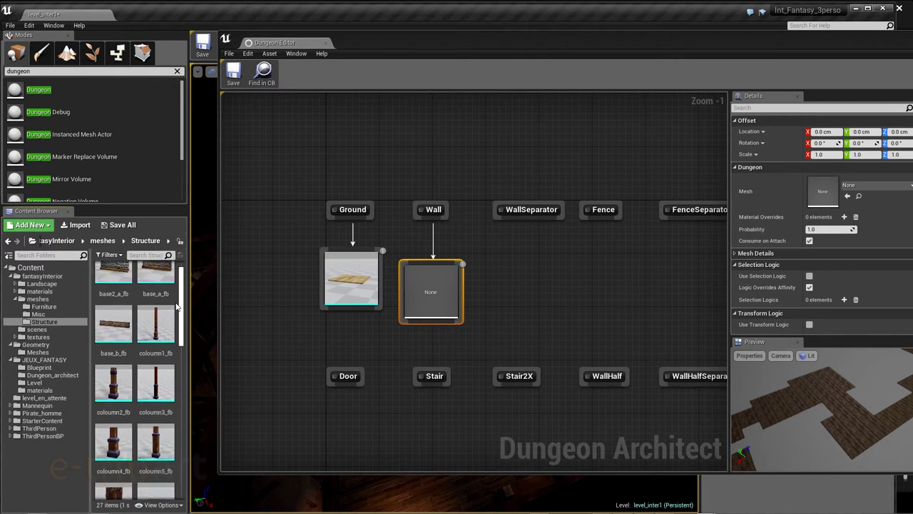
left_click_drag(180, 285, 191, 473)
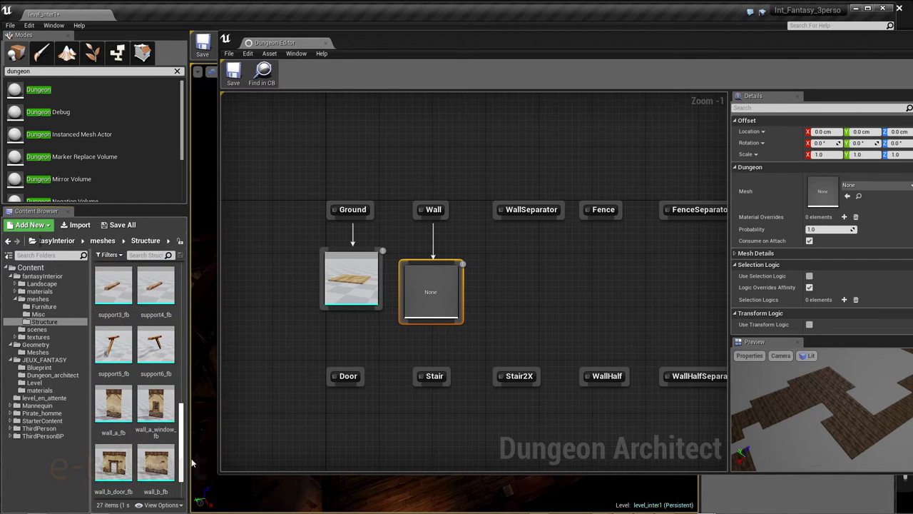
mouse_move(166, 433)
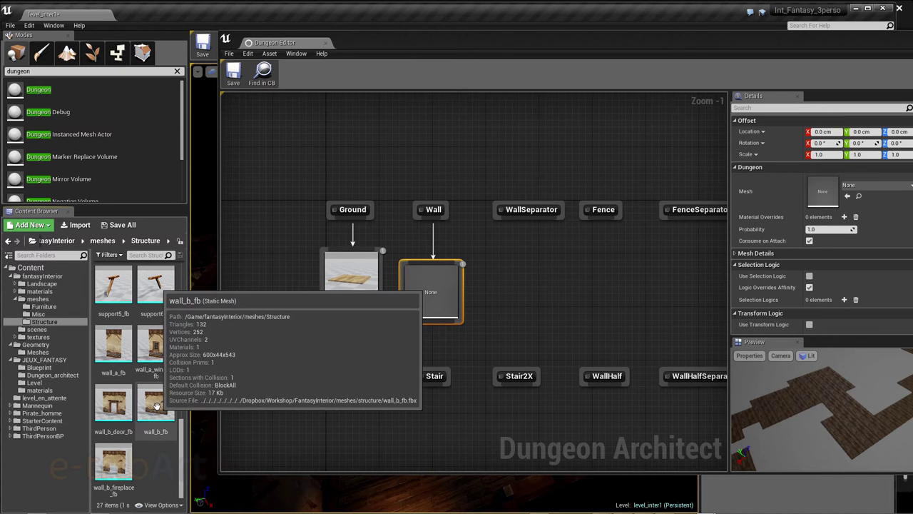
left_click_drag(157, 405, 840, 178)
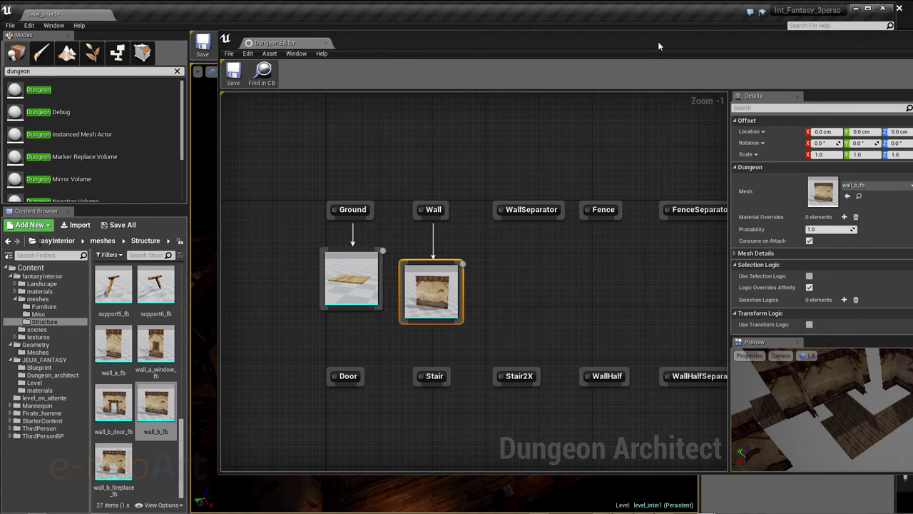
left_click_drag(640, 51, 421, 26)
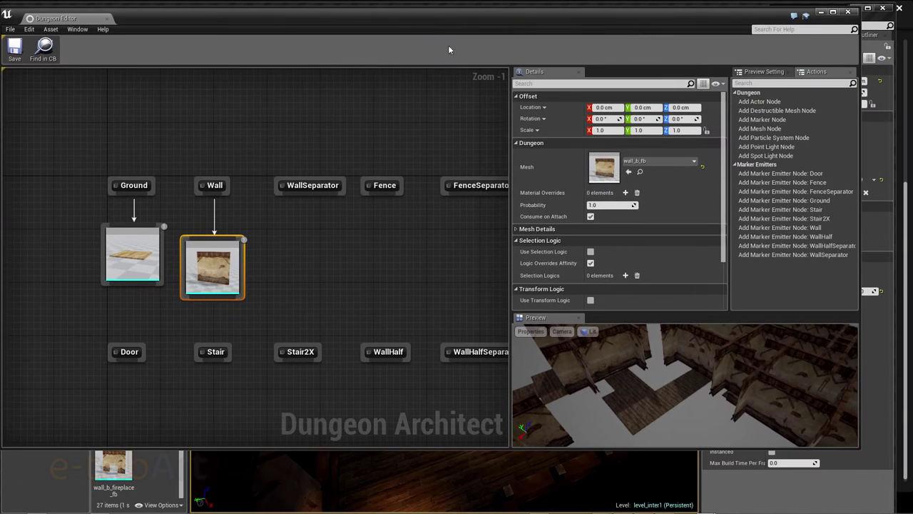
mouse_move(687, 396)
left_mouse_down()
mouse_move(688, 357)
mouse_move(688, 400)
mouse_move(707, 414)
mouse_move(675, 361)
left_mouse_up()
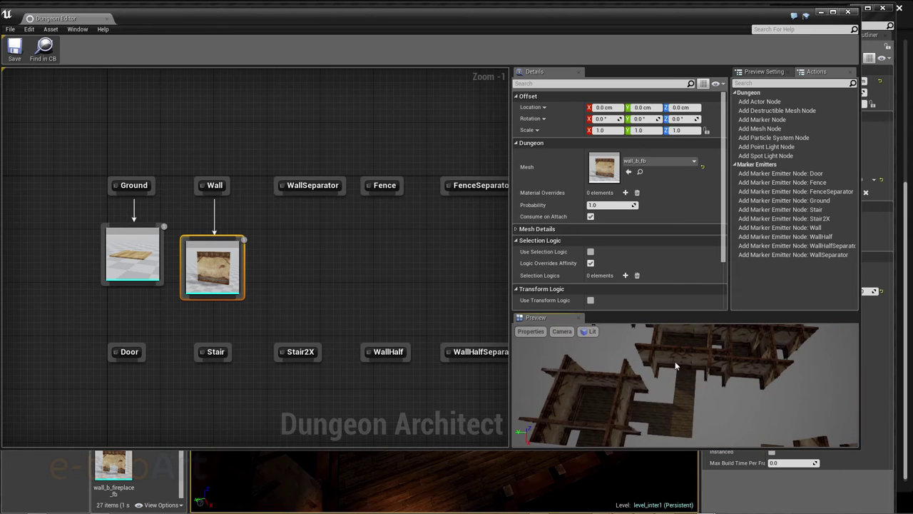
mouse_move(689, 391)
left_mouse_down()
mouse_move(689, 402)
mouse_move(690, 389)
left_mouse_up()
type("0.5")
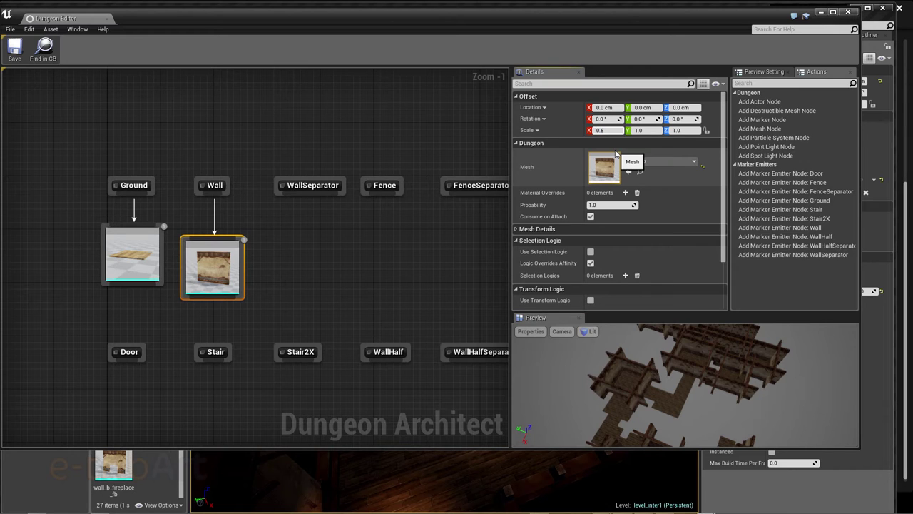
Reduce the wall_b_fb mesh's X scale to 0.3 and view the thinner walls in the preview.
key("Return")
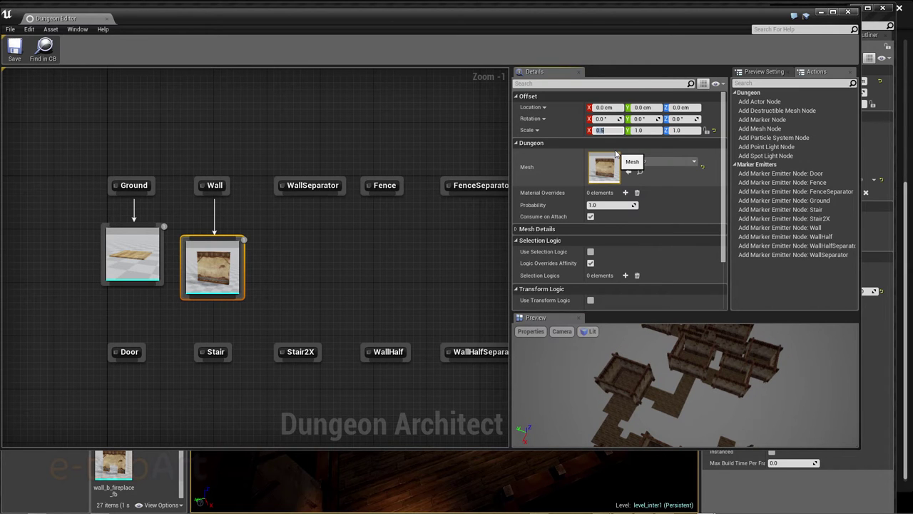
type("0.4")
type("0.3")
key("Return")
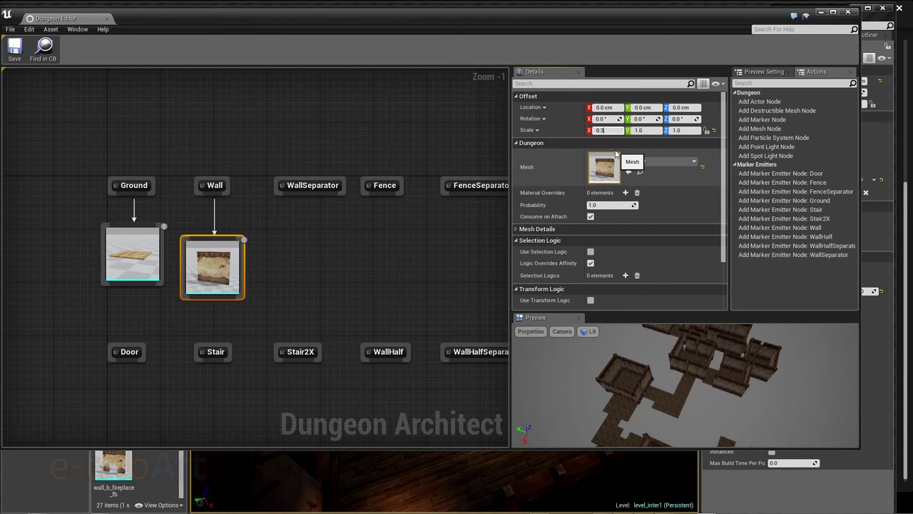
key("Return")
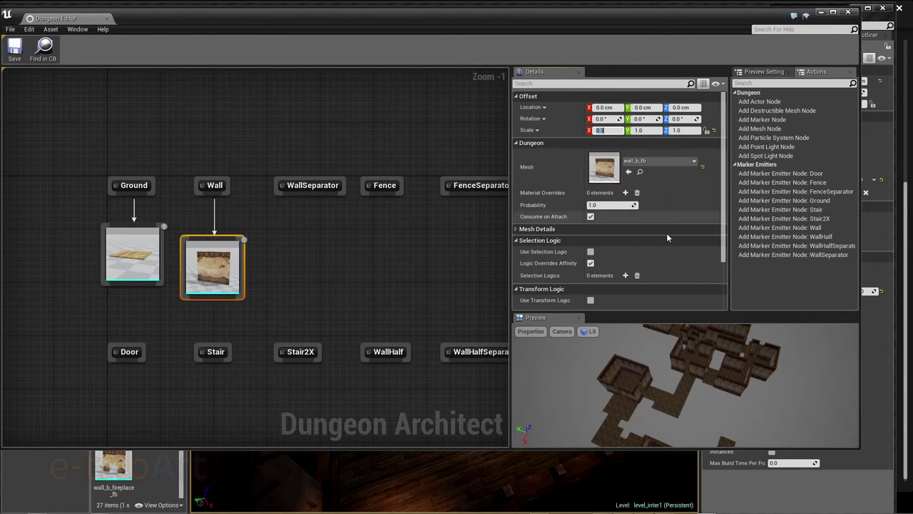
mouse_move(548, 366)
left_mouse_down()
mouse_move(571, 342)
mouse_move(652, 409)
mouse_move(500, 395)
left_mouse_up()
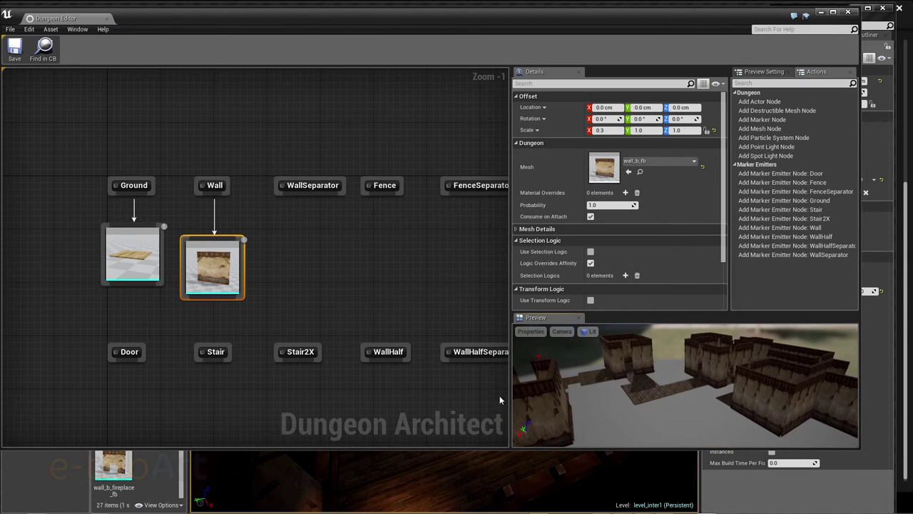
left_click_drag(595, 368, 542, 385)
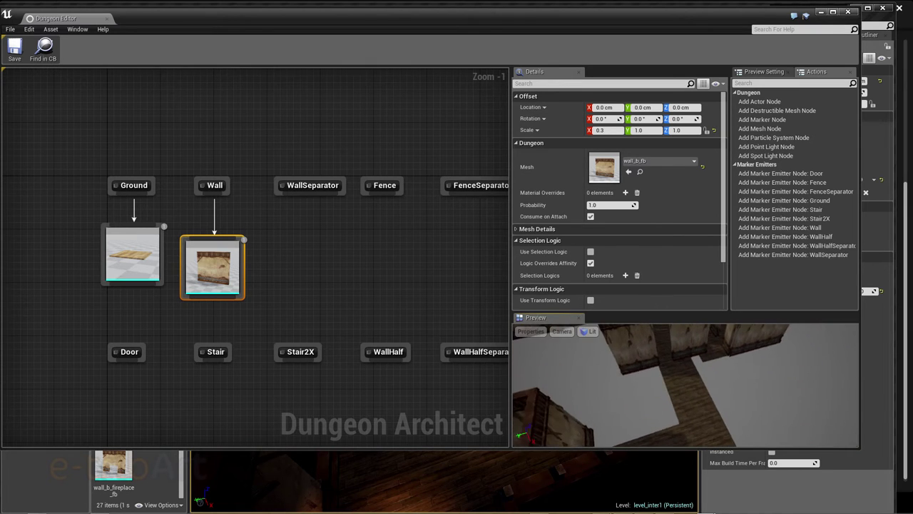
left_click_drag(685, 385, 685, 400)
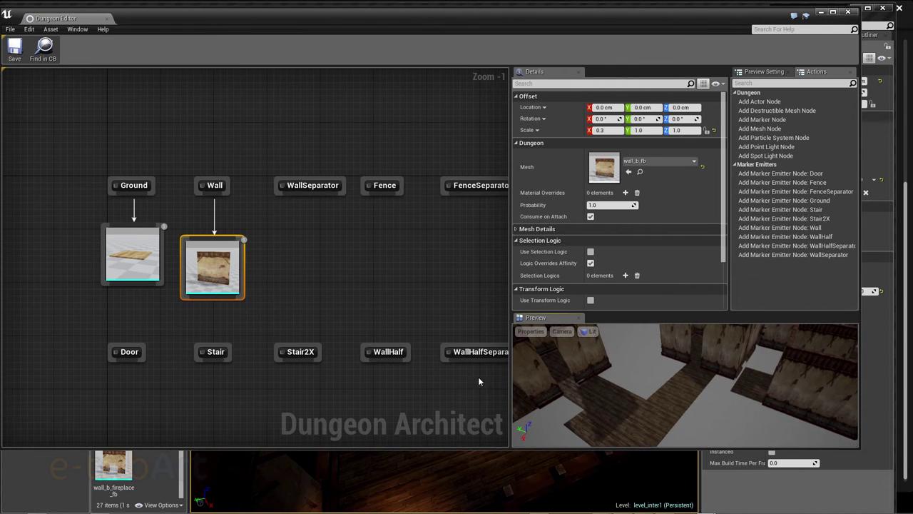
mouse_move(685, 385)
left_mouse_down()
mouse_move(685, 400)
mouse_move(705, 394)
left_mouse_up()
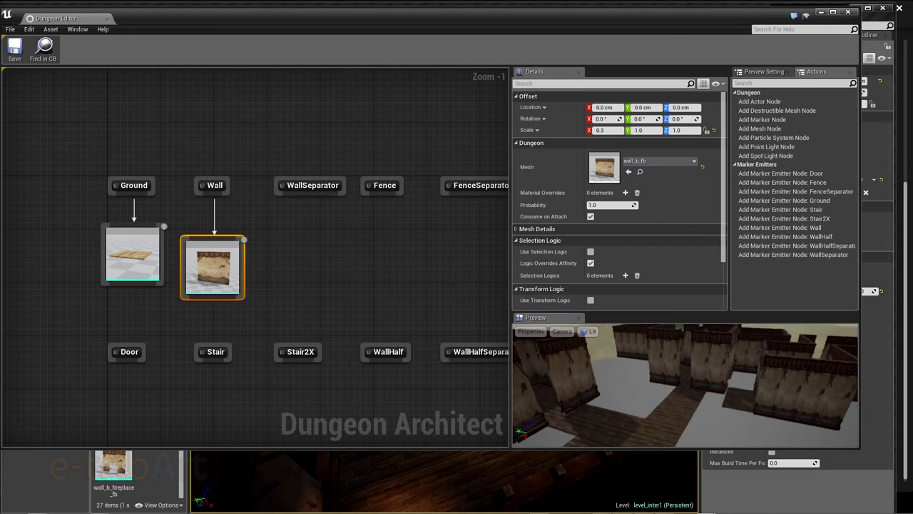
Set the wall mesh's Z scale to 0.8 and check the shorter walls.
left_click(682, 130)
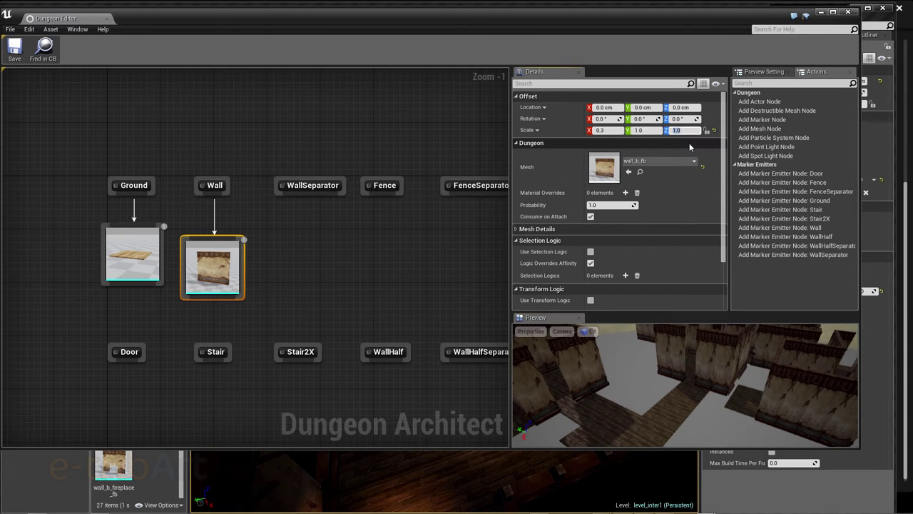
type("0.8")
key("Return")
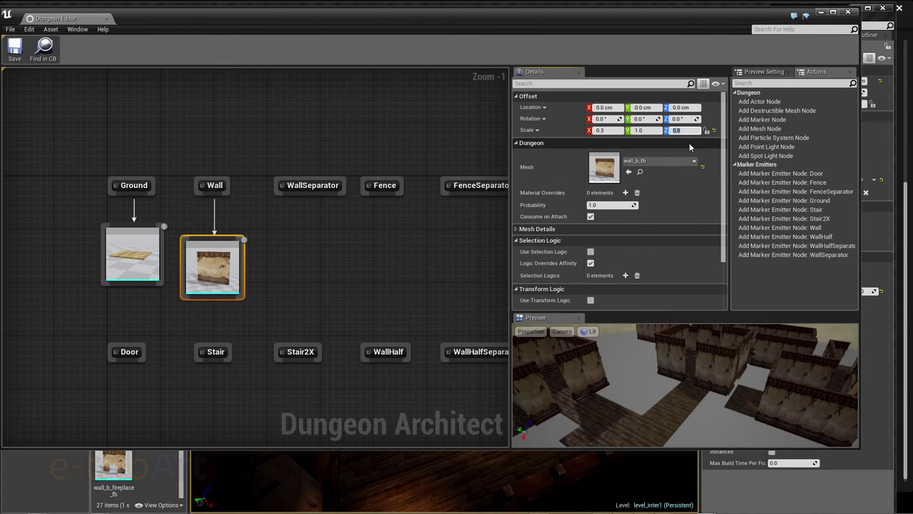
left_click_drag(673, 383, 650, 371)
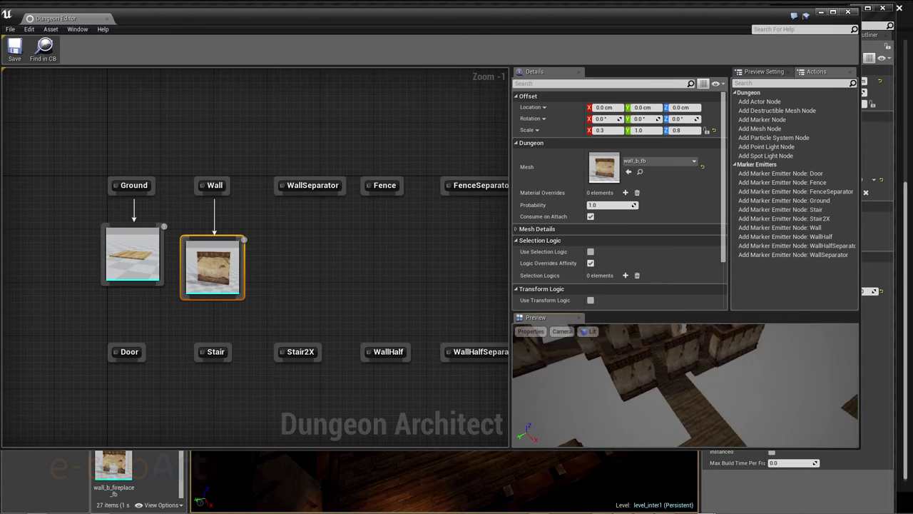
left_click_drag(562, 440, 585, 435)
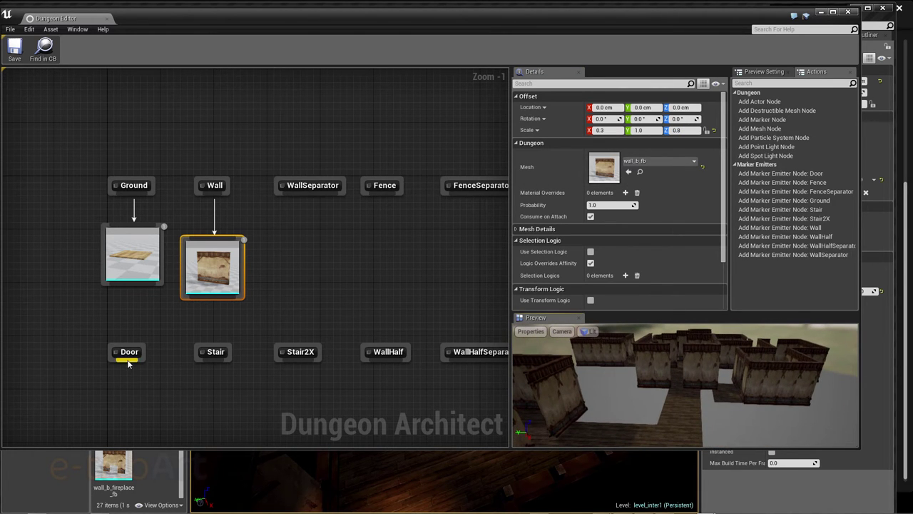
Add a mesh node under the Door marker using the wall_b_door_fb doorway mesh.
left_click_drag(128, 363, 143, 398)
left_click(157, 233)
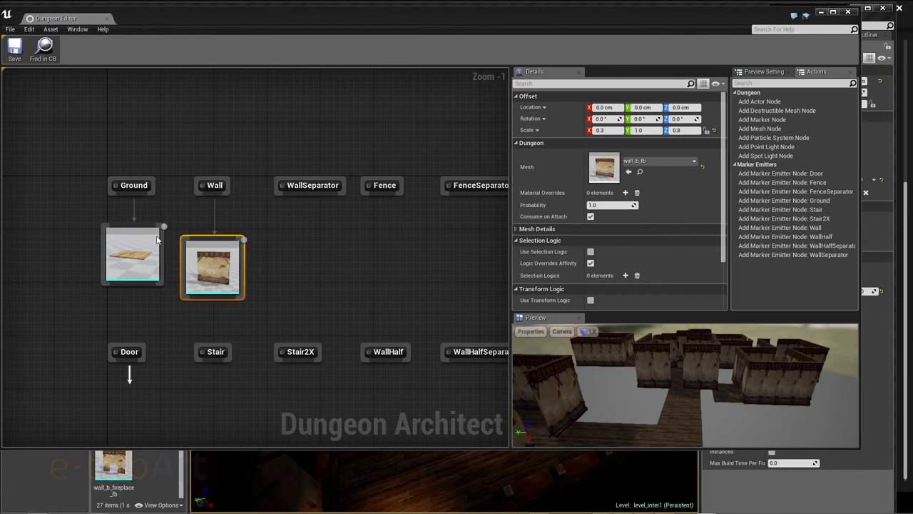
left_click_drag(144, 24, 396, 34)
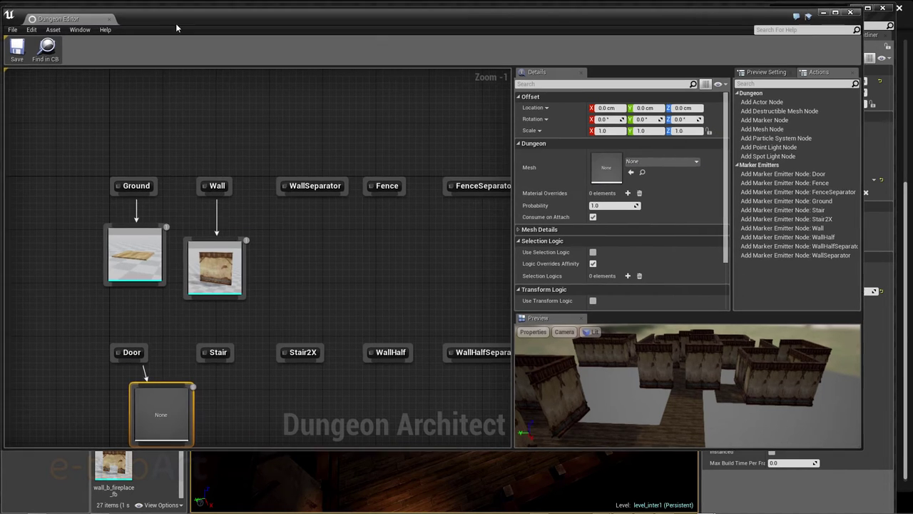
left_click_drag(113, 401, 862, 183)
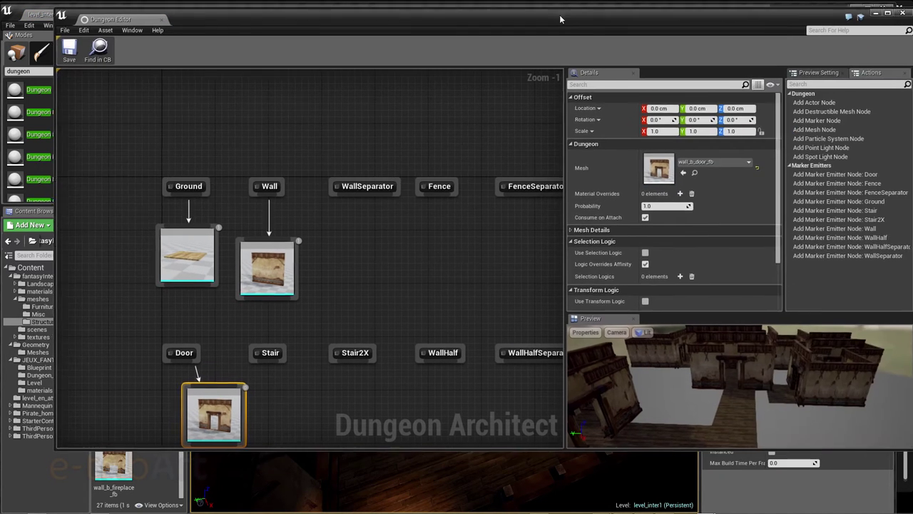
left_click_drag(759, 30, 538, 17)
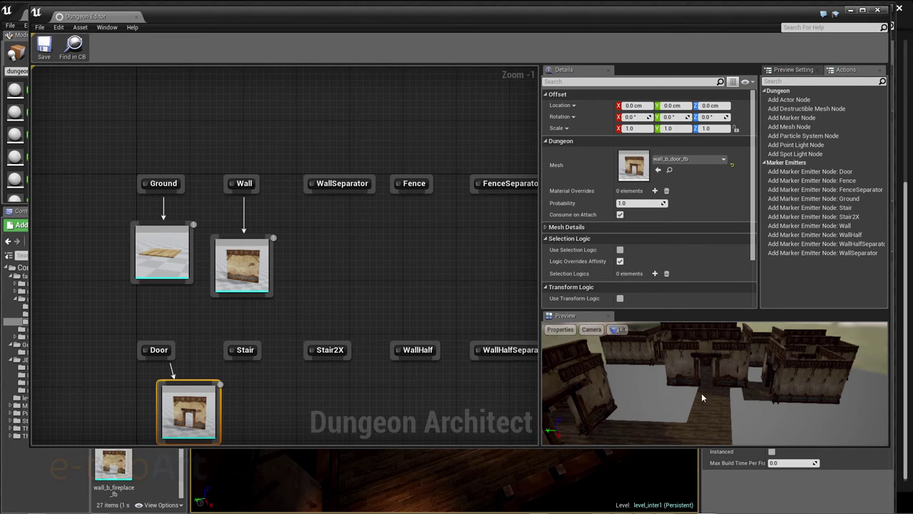
mouse_move(716, 394)
left_mouse_down()
mouse_move(785, 386)
mouse_move(716, 395)
left_mouse_up()
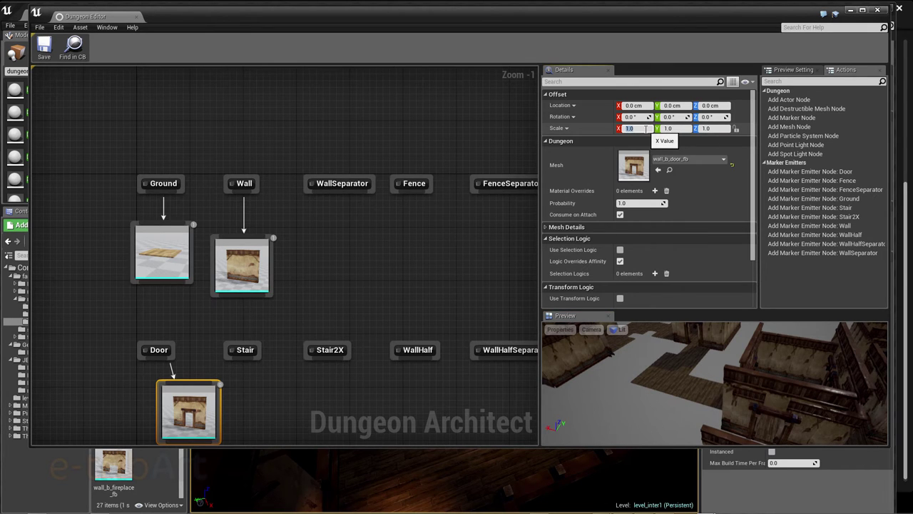
type("0.8")
Scale the door mesh to 0.6 on X and 0.8 on Z, then inspect the doorways.
key("Return")
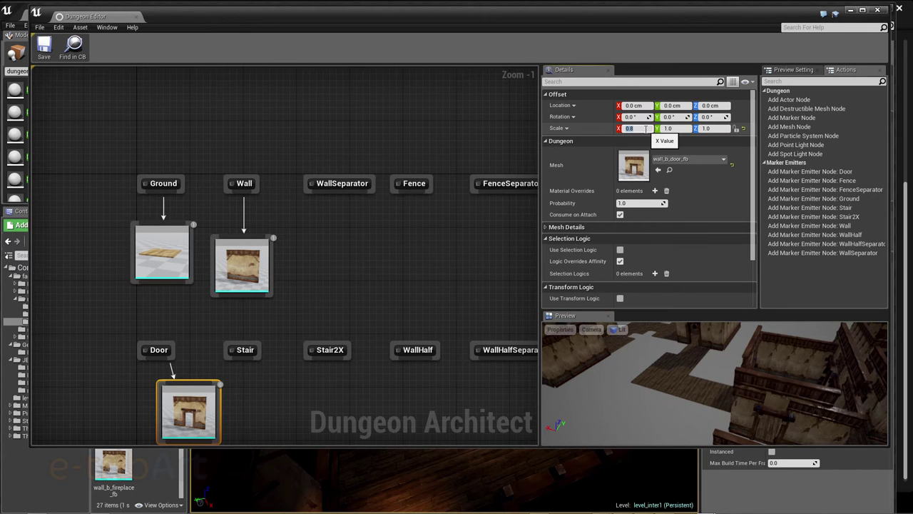
left_click_drag(733, 356, 800, 364)
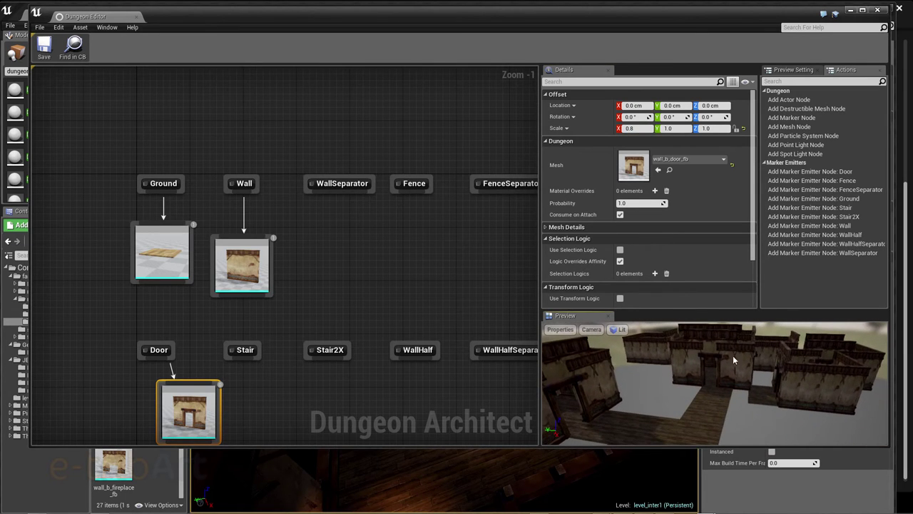
left_click(632, 129)
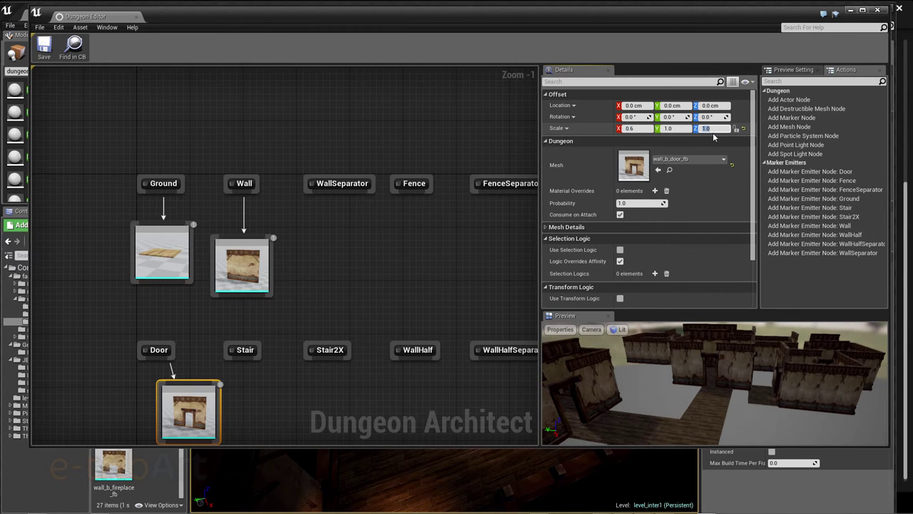
type("0.8")
key("Return")
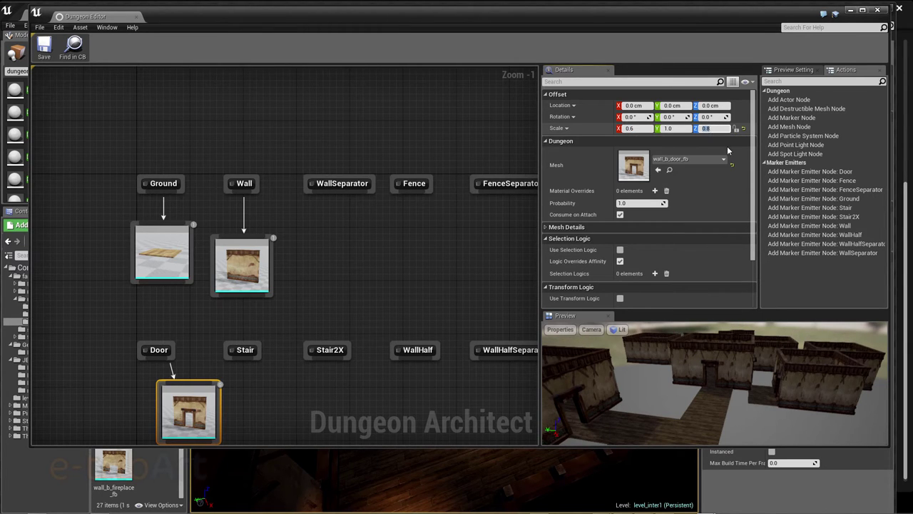
left_click_drag(742, 393, 685, 392)
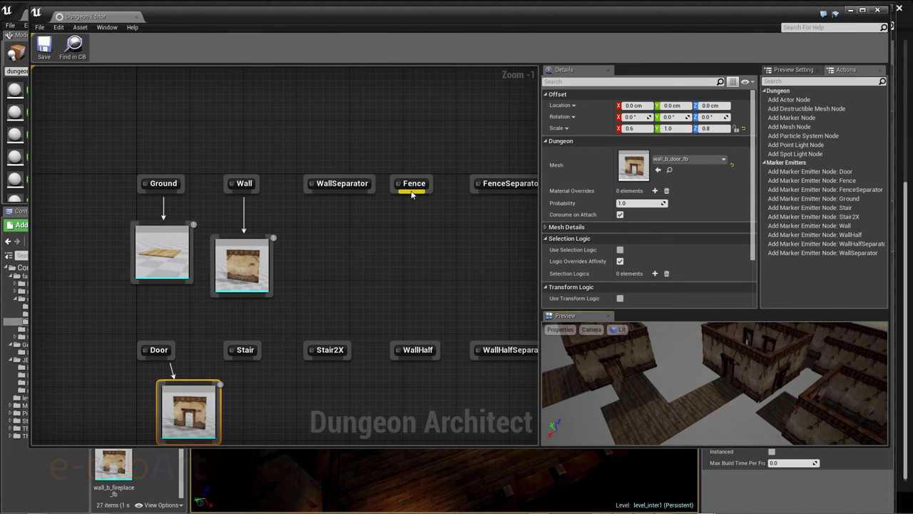
Add a mesh node under the Fence marker and assign it the base_a_fb mesh.
left_click_drag(412, 191, 419, 239)
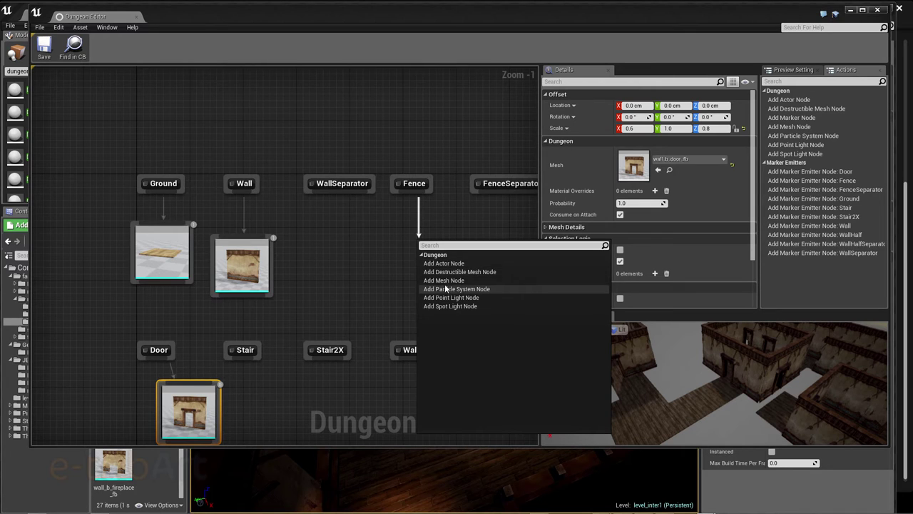
left_click(444, 280)
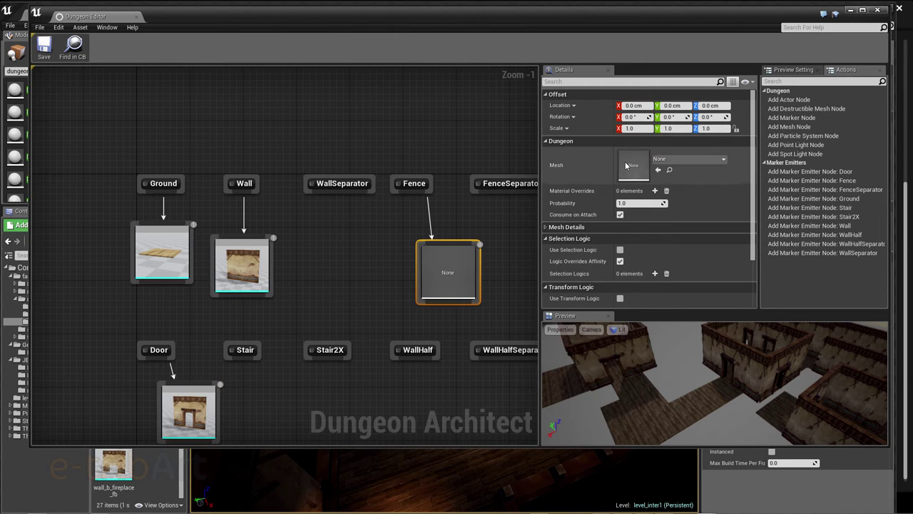
mouse_move(314, 16)
left_mouse_down()
mouse_move(533, 24)
mouse_move(469, 28)
left_mouse_up()
left_click_drag(182, 434, 178, 284)
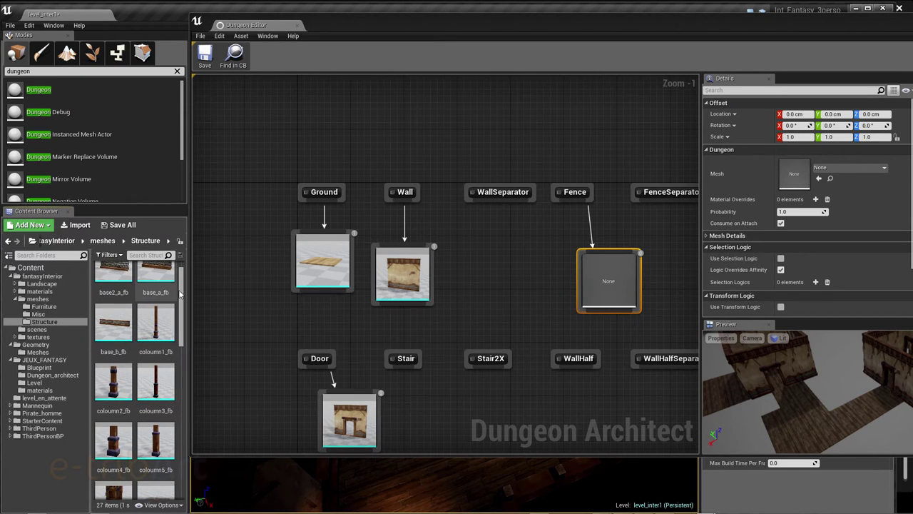
scroll(162, 278, "up", 1)
mouse_move(146, 279)
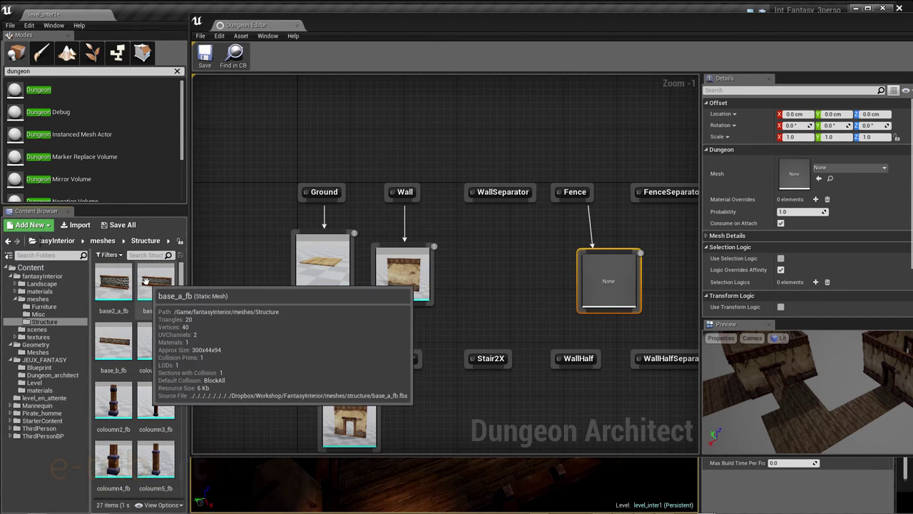
left_click_drag(146, 280, 797, 183)
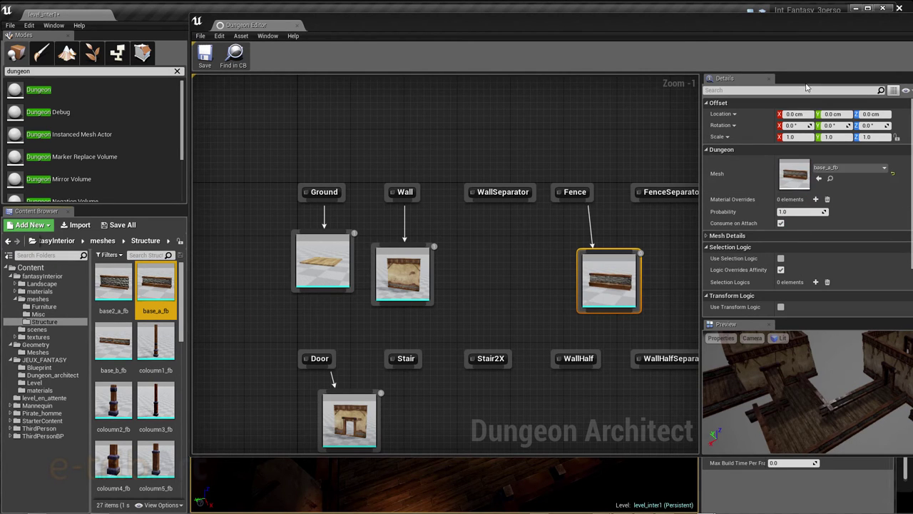
left_click_drag(788, 25, 604, 17)
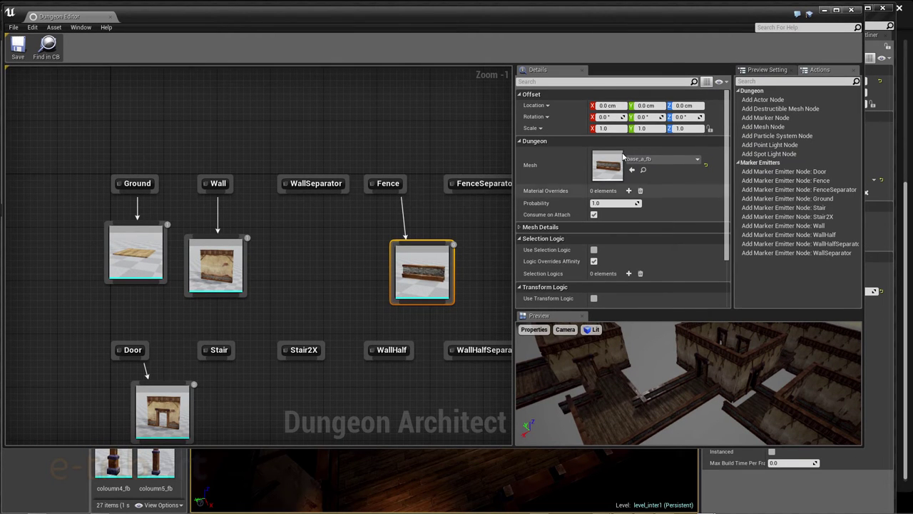
Set the fence mesh's X scale to 0.6.
left_click(606, 128)
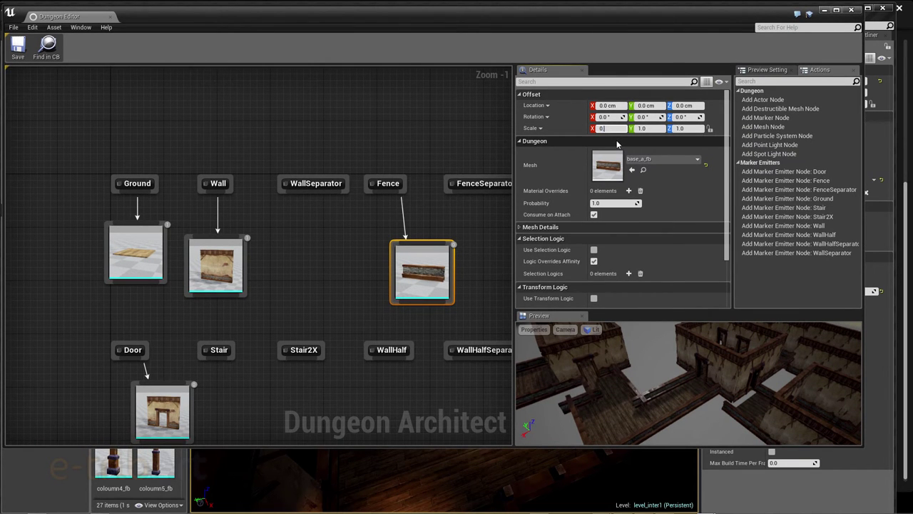
type(".6")
key("Return")
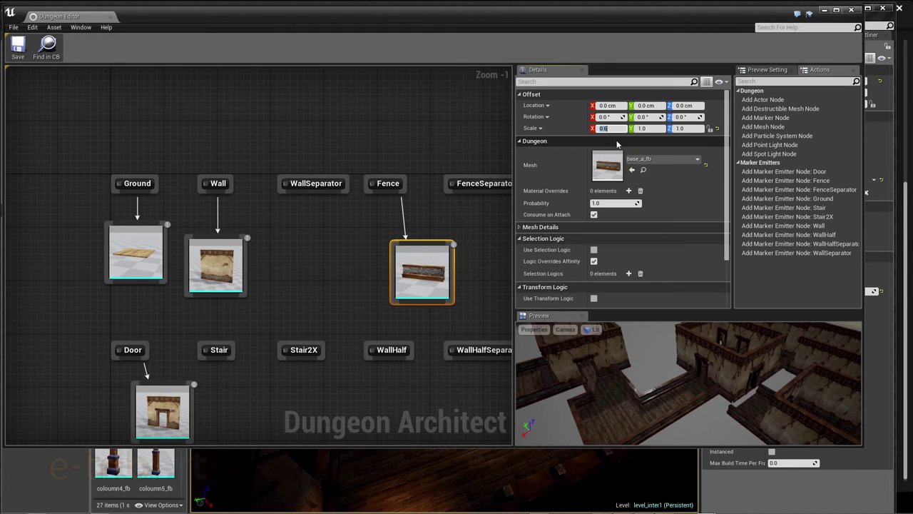
mouse_move(627, 404)
left_mouse_down()
mouse_move(627, 385)
mouse_move(627, 421)
mouse_move(671, 421)
left_mouse_up()
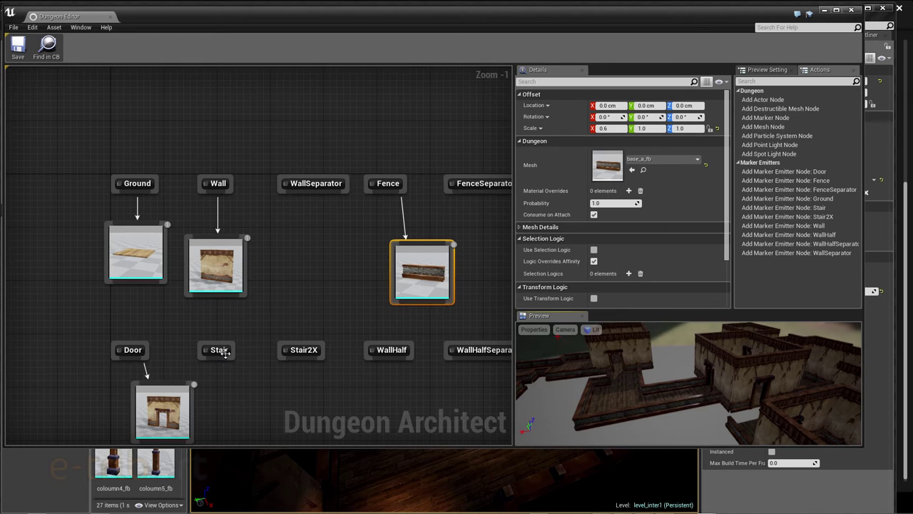
Add a mesh node under the Stair marker using stairs_fb and view the steps in the preview.
left_click_drag(221, 377, 223, 382)
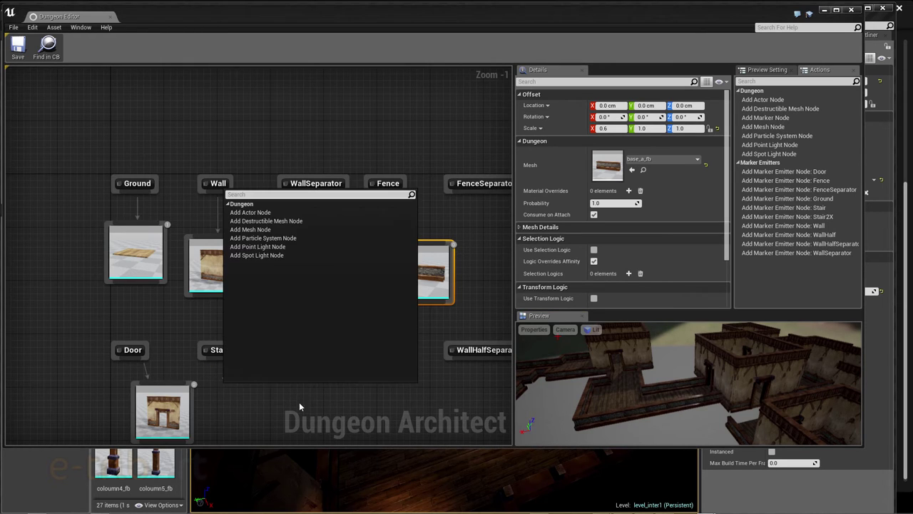
left_click(249, 229)
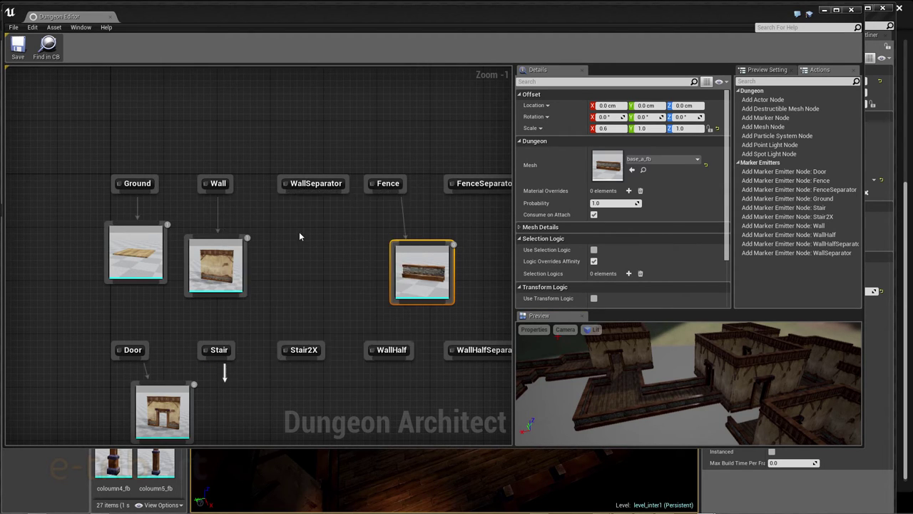
left_click_drag(312, 23, 560, 20)
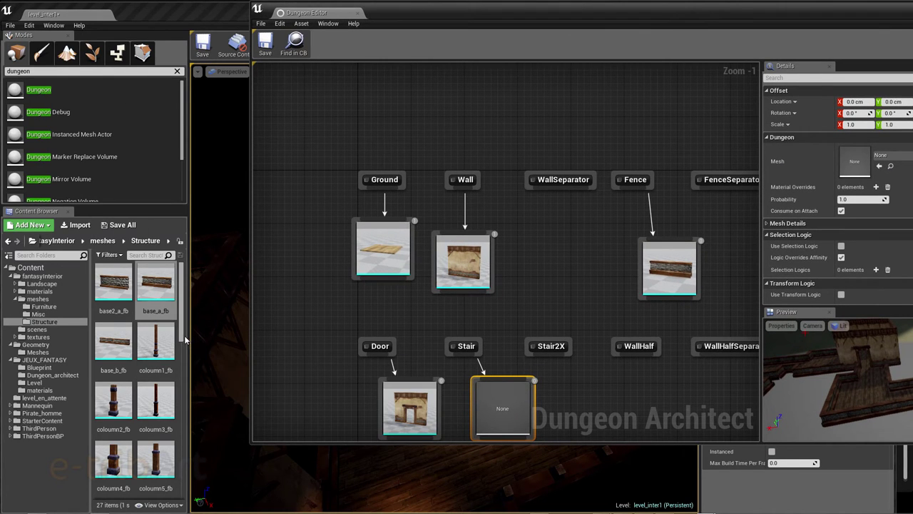
mouse_move(182, 341)
left_mouse_down()
mouse_move(180, 426)
mouse_move(180, 403)
mouse_move(842, 176)
left_mouse_up()
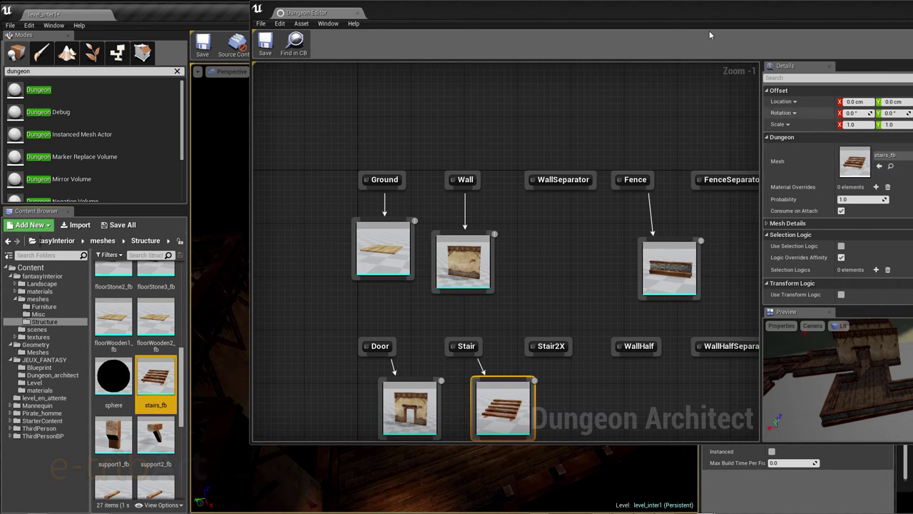
left_click_drag(700, 15, 449, 15)
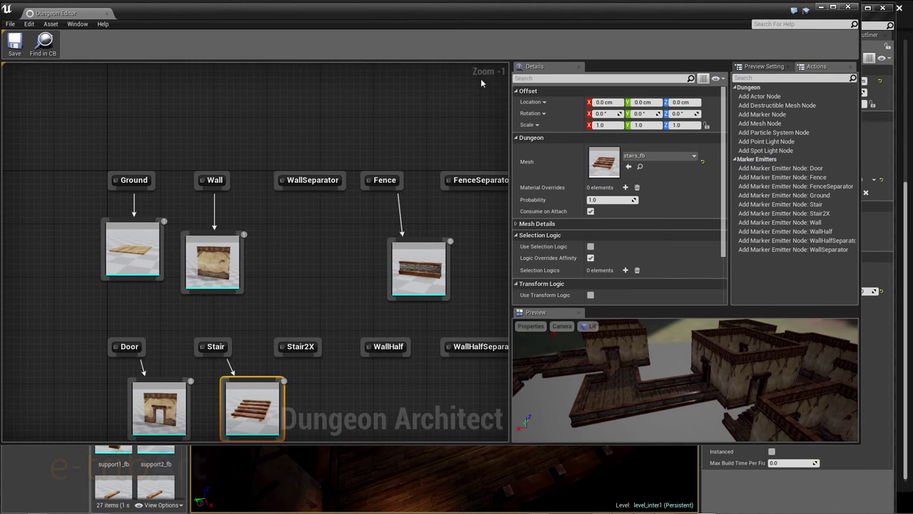
left_click_drag(620, 359, 599, 381)
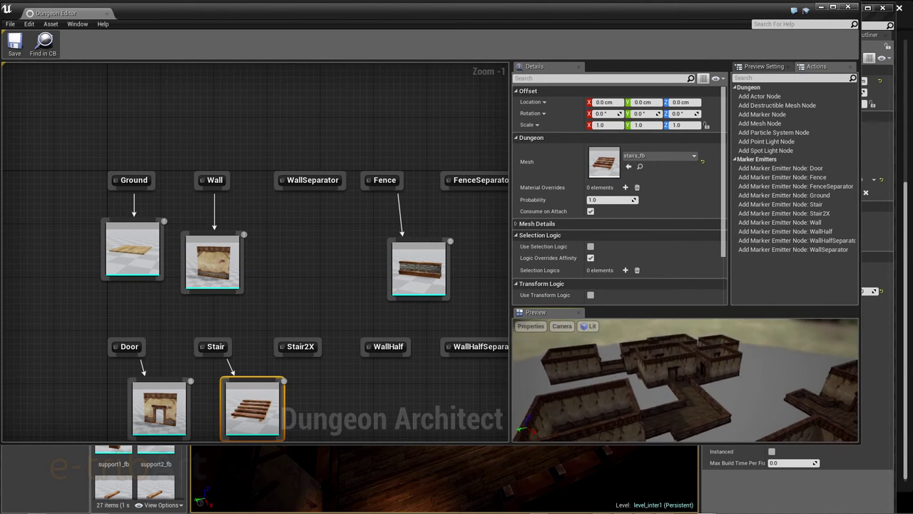
left_click_drag(599, 381, 601, 381)
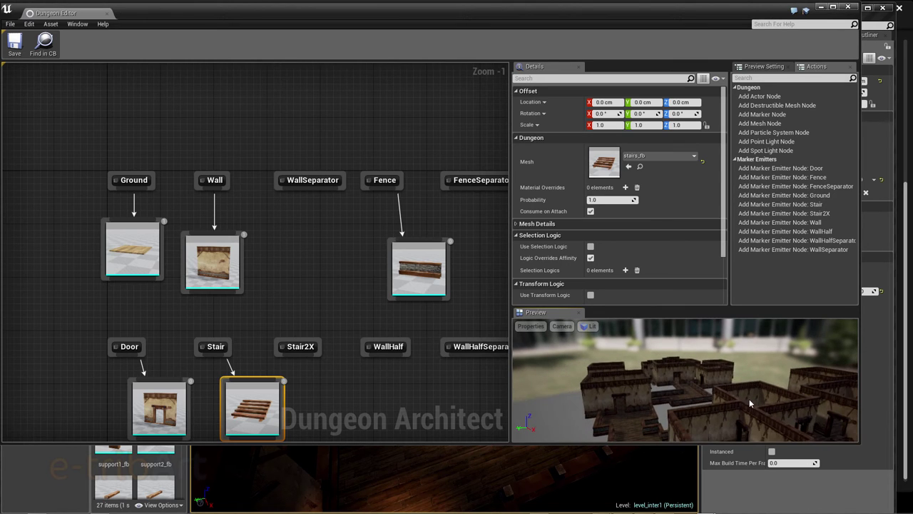
mouse_move(749, 399)
left_mouse_down()
mouse_move(713, 396)
mouse_move(649, 323)
left_mouse_up()
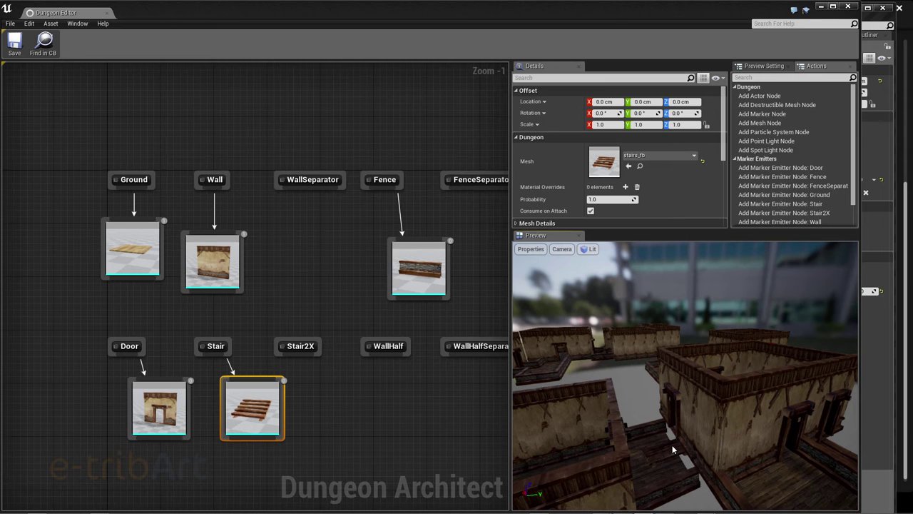
Rotate the stairs mesh -90° around Z and check it from above.
left_click(692, 102)
type("-90")
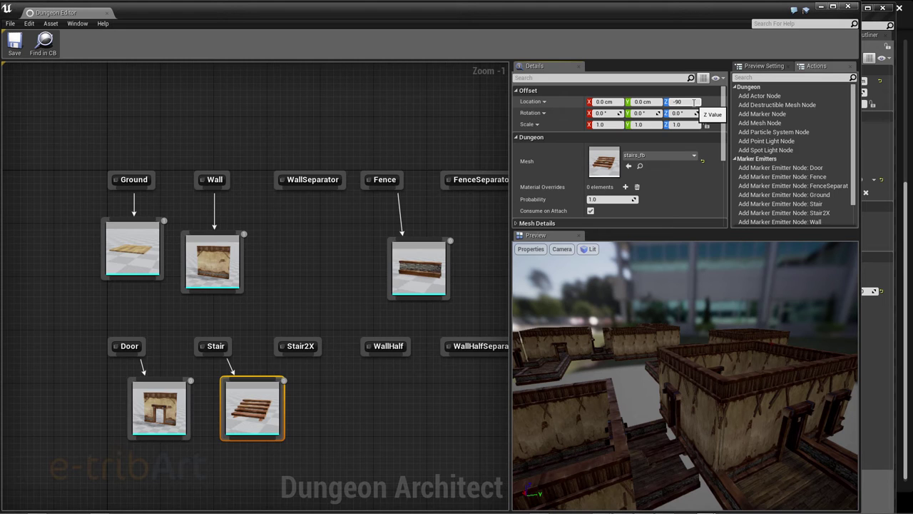
key("Return")
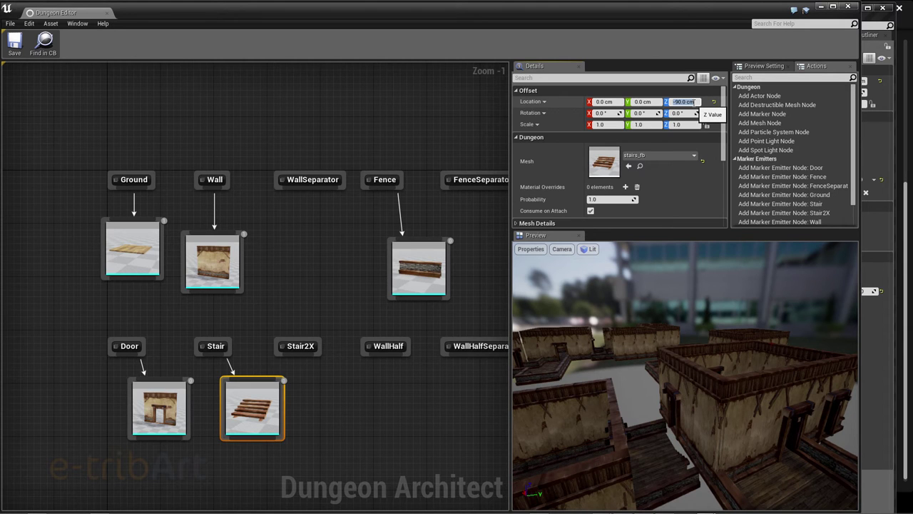
left_click_drag(685, 371, 685, 321)
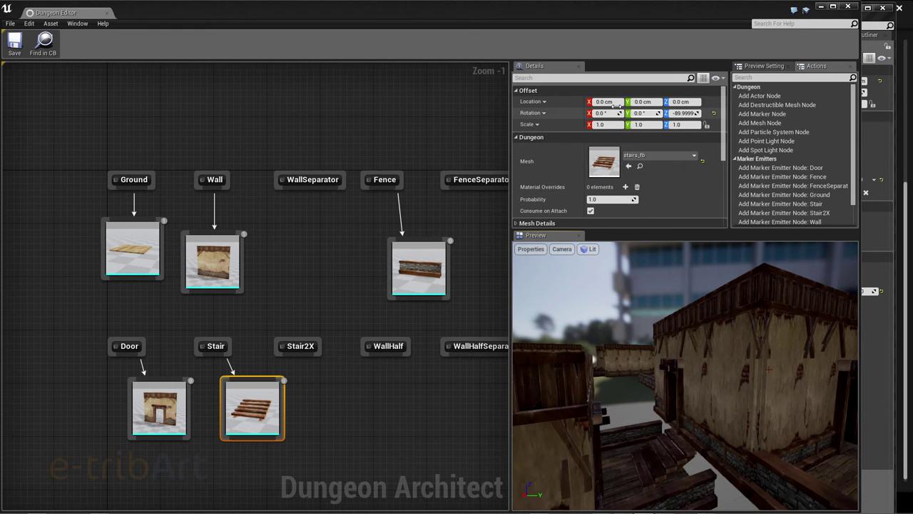
left_click_drag(669, 453, 668, 428)
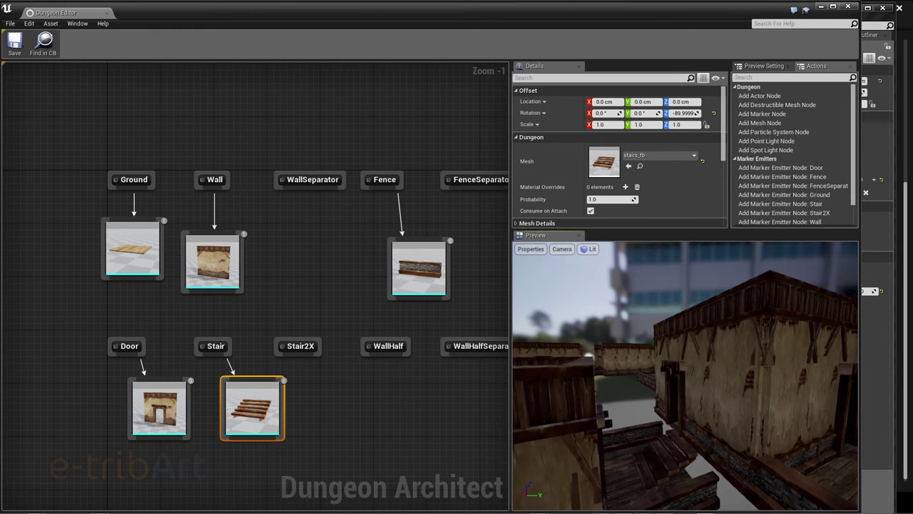
left_click_drag(673, 469, 672, 461)
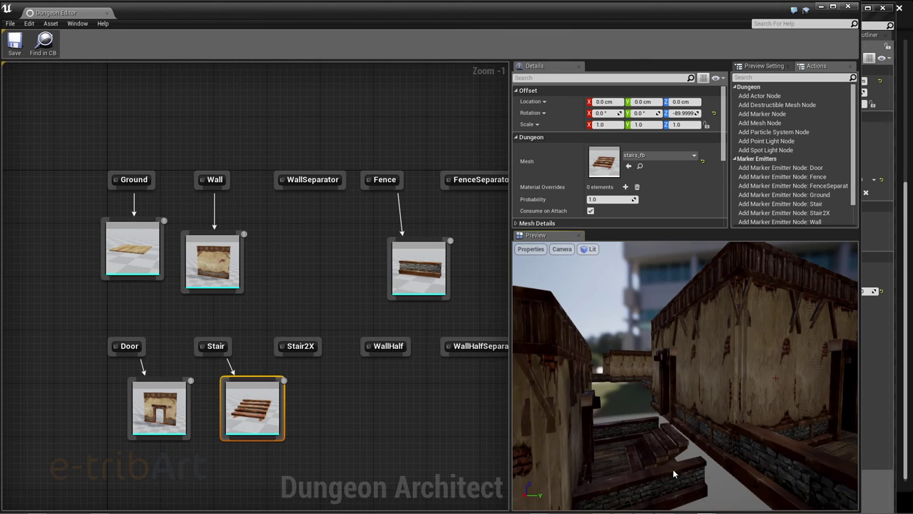
Set the stairs mesh's Z scale to 1.5 for taller steps.
left_click(683, 125)
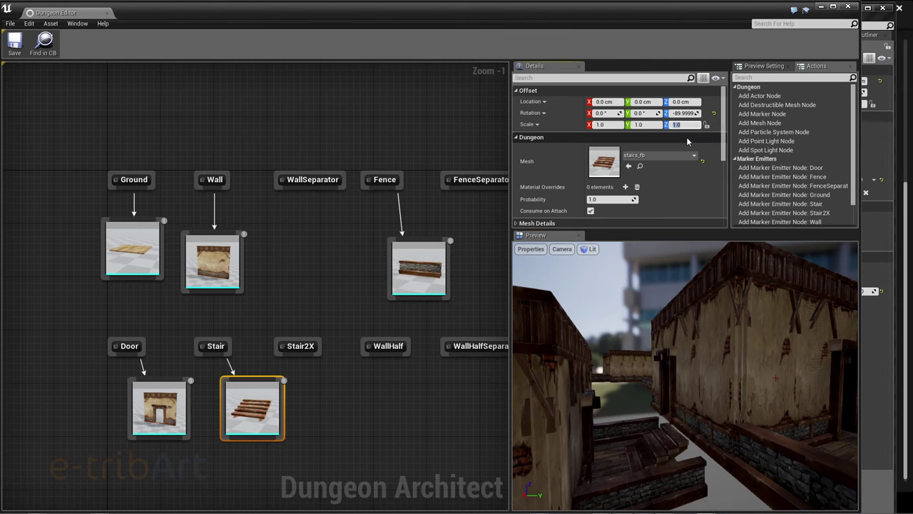
type("1.5")
key("Return")
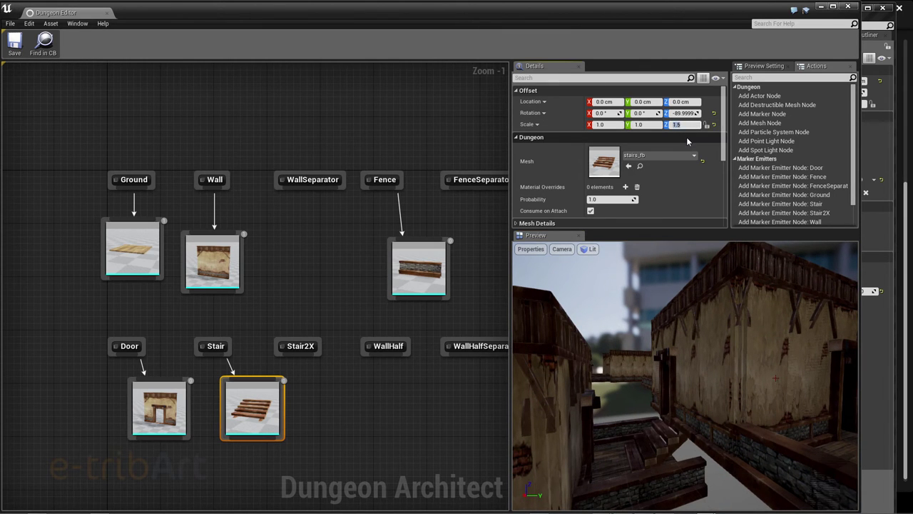
left_click_drag(669, 413, 672, 428)
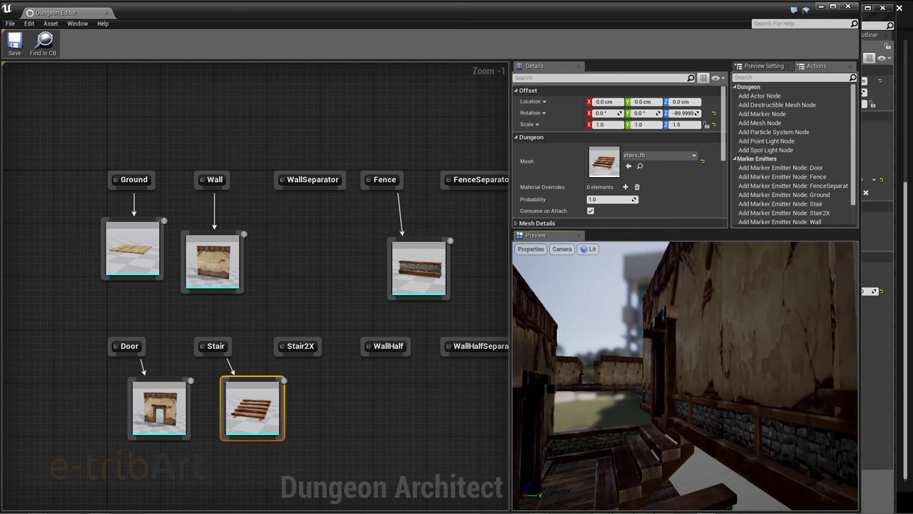
Narrow the stairs to 0.6 X scale, keeping the Y scale at 1.0 after trying 0.6.
left_click(612, 126)
type("0.6")
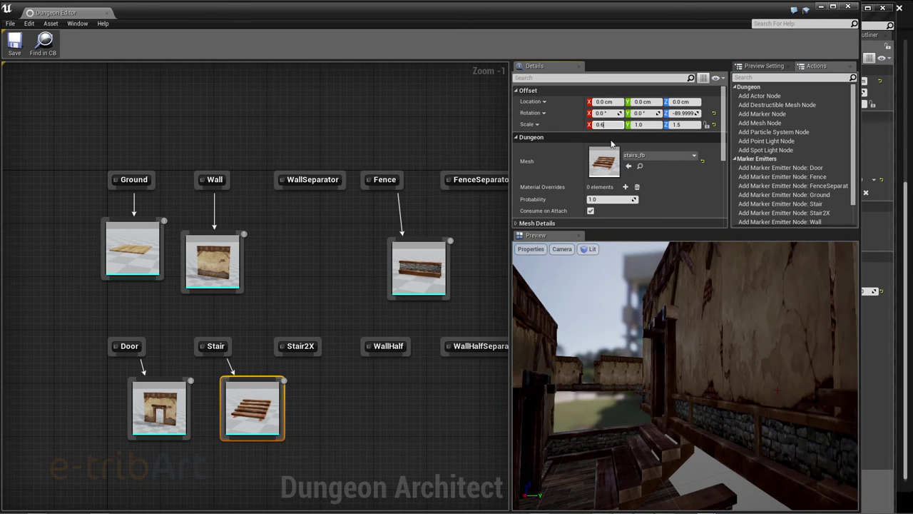
key("Return")
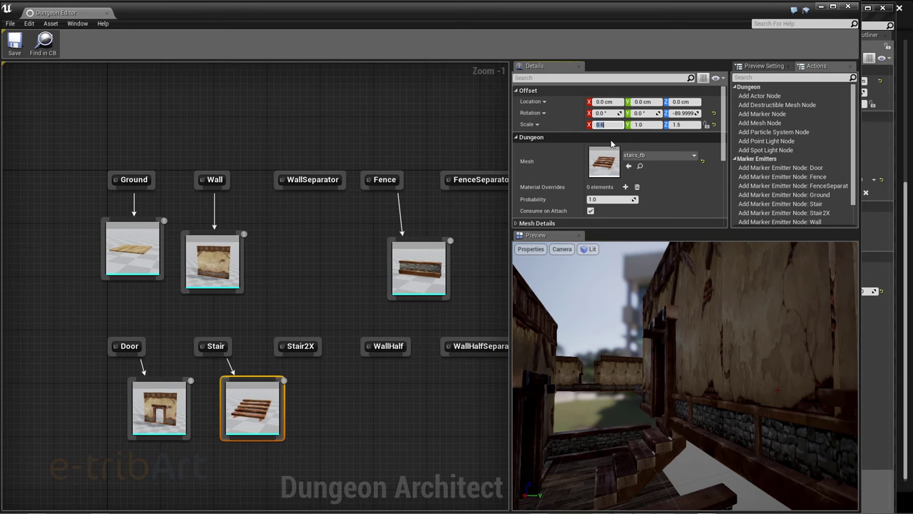
left_click_drag(641, 349, 641, 348)
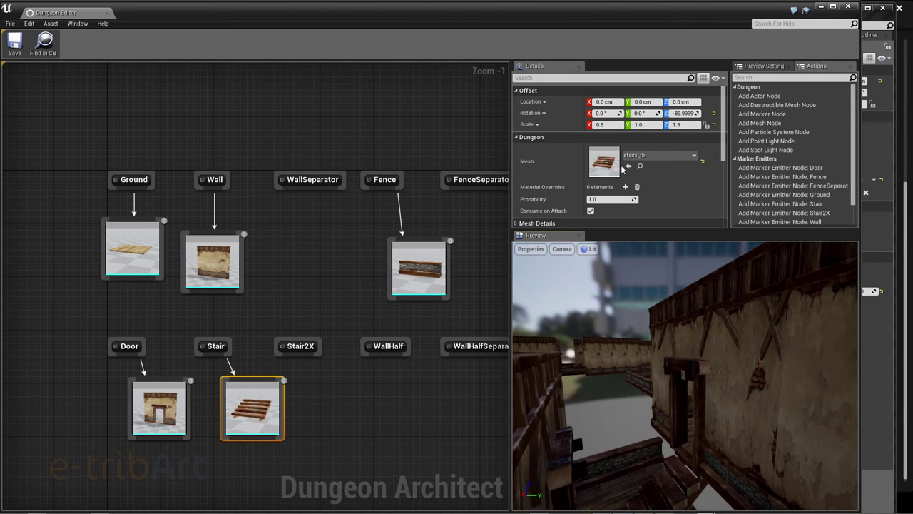
left_click(642, 125)
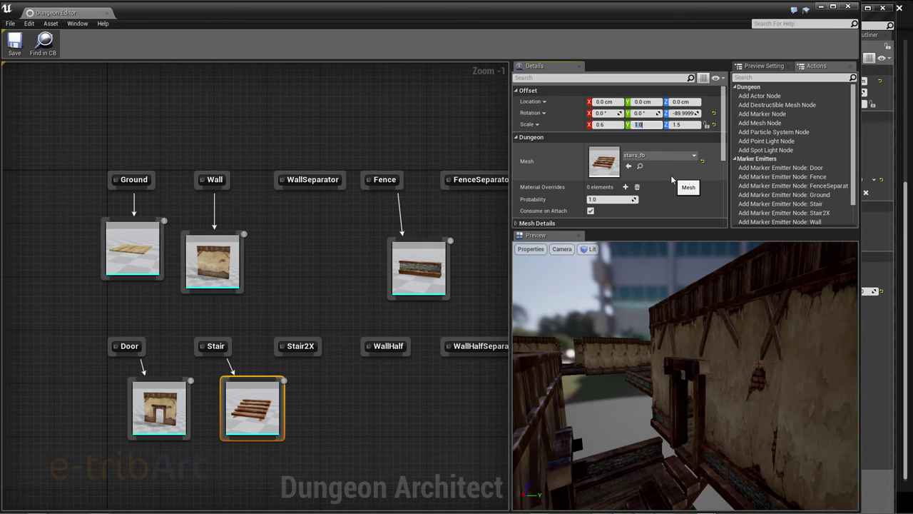
type("0.6")
key("Return")
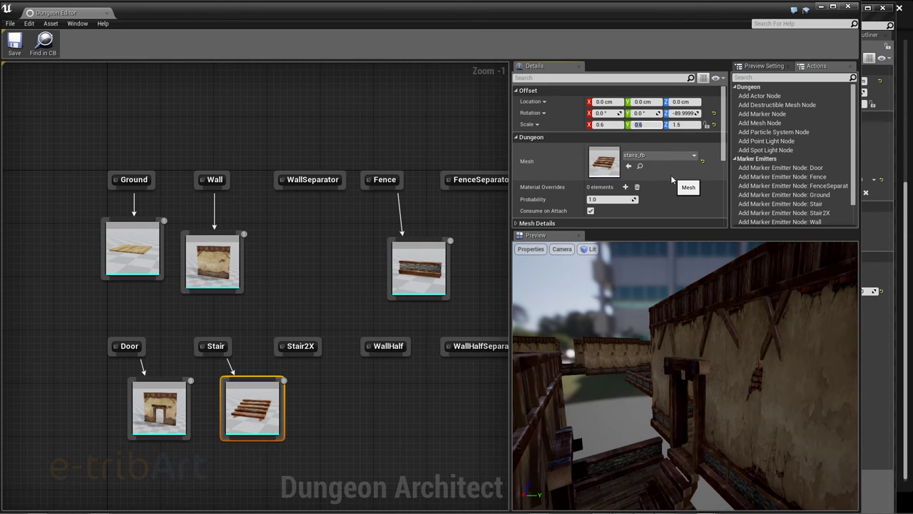
right_click_drag(760, 369, 720, 371)
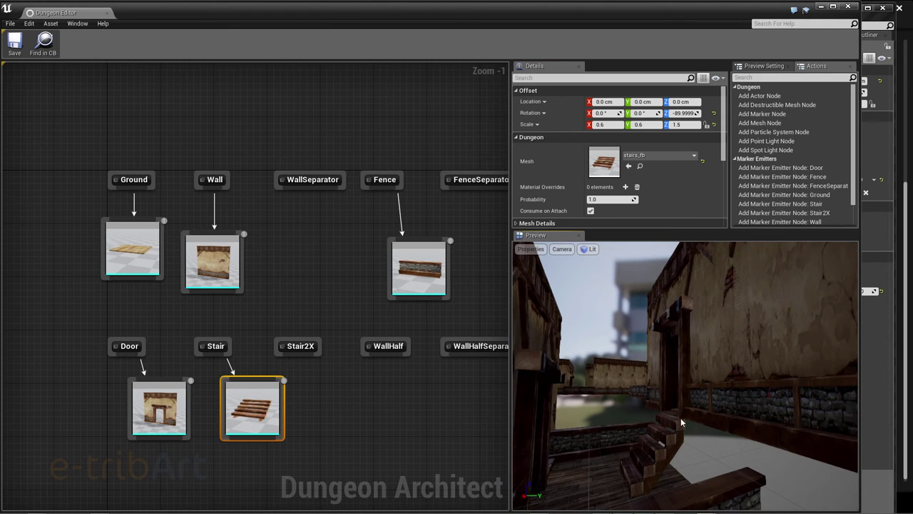
mouse_move(665, 454)
left_mouse_down()
mouse_move(665, 421)
mouse_move(669, 464)
left_mouse_up()
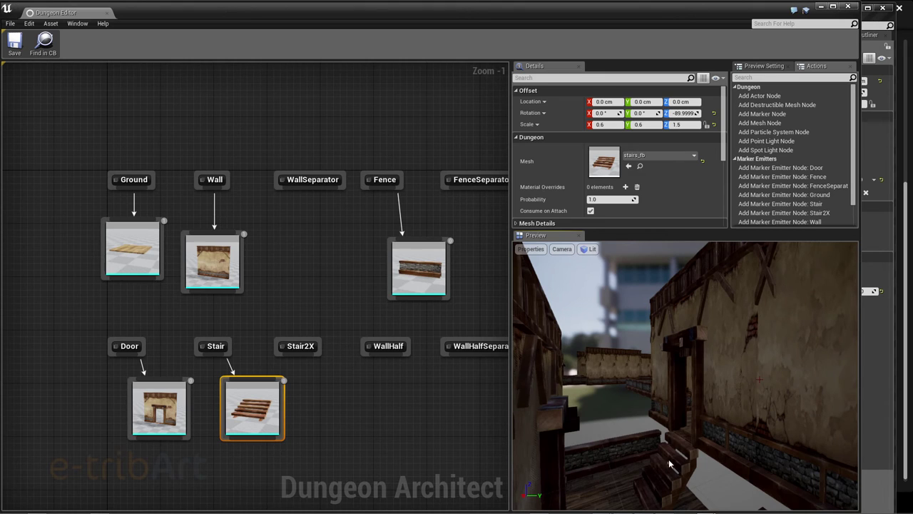
left_click(643, 125)
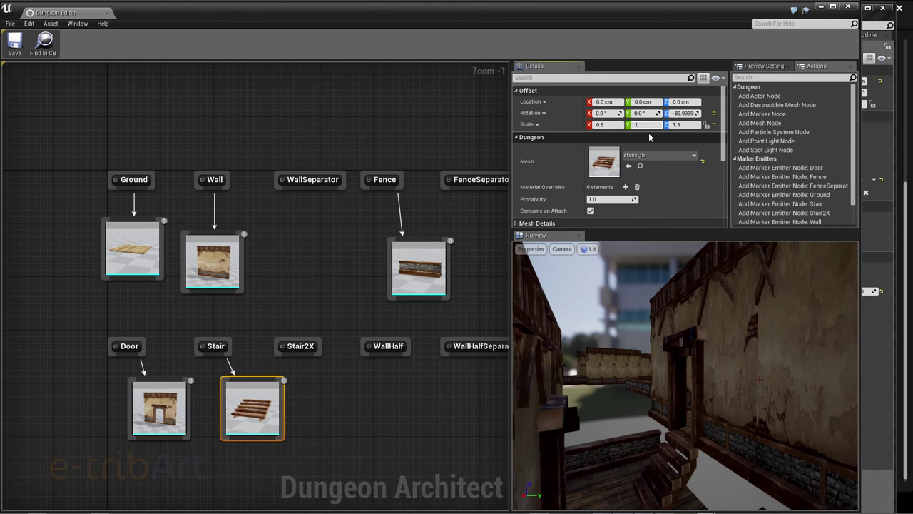
type("1")
key("Return")
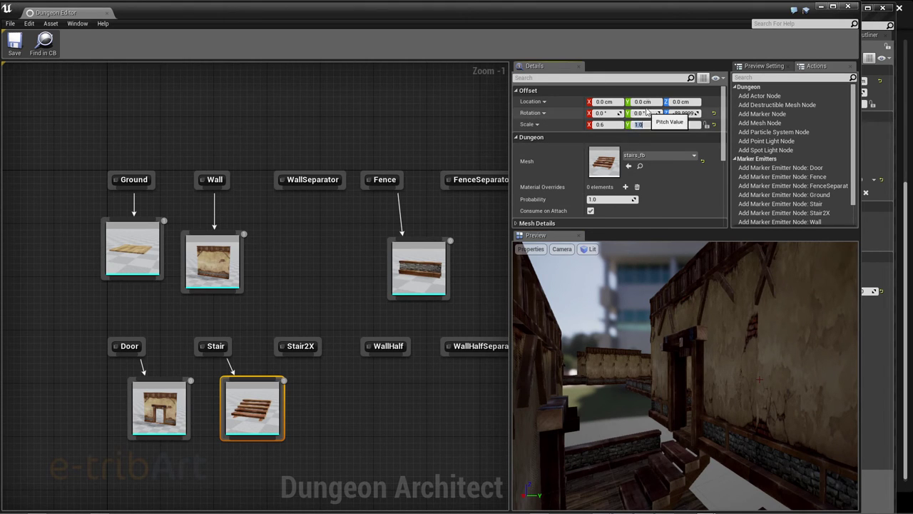
Offset the stairs 20 cm along X, leaving the Y offset at 0.
left_click(647, 102)
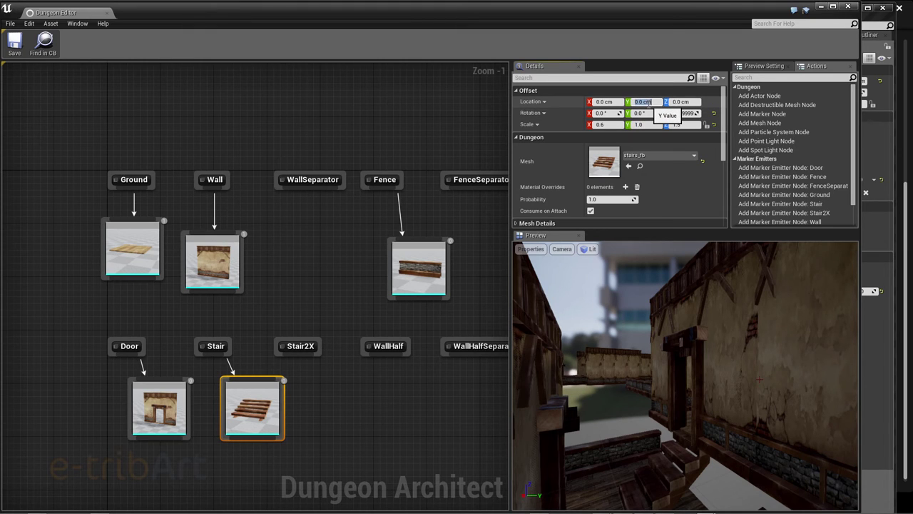
type("10")
key("Return")
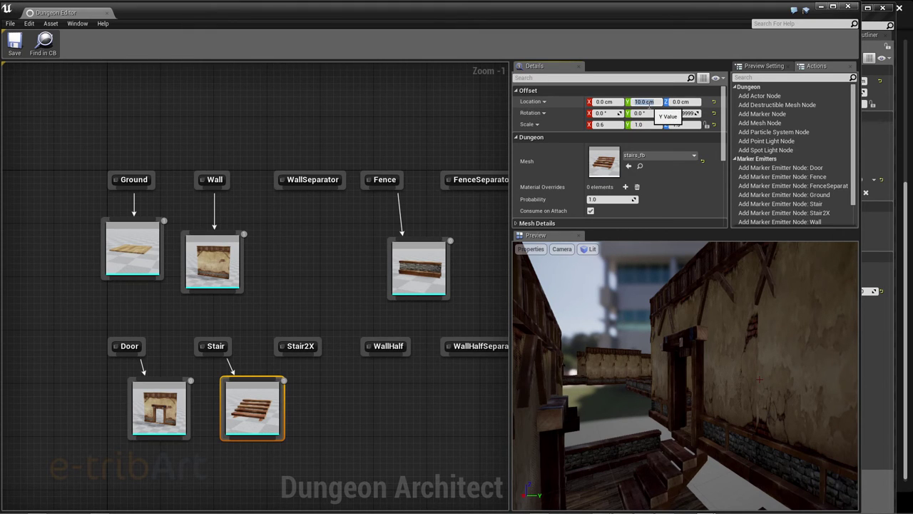
type("0")
key("Return")
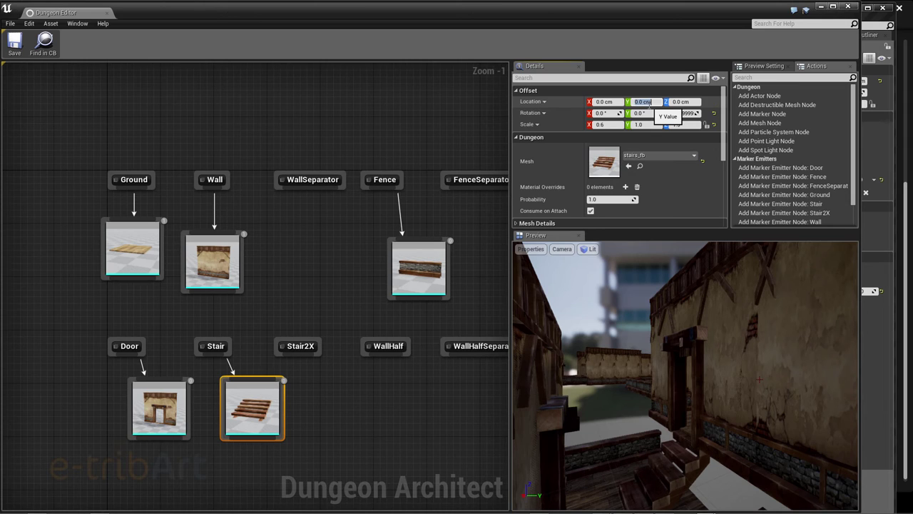
left_click(605, 102)
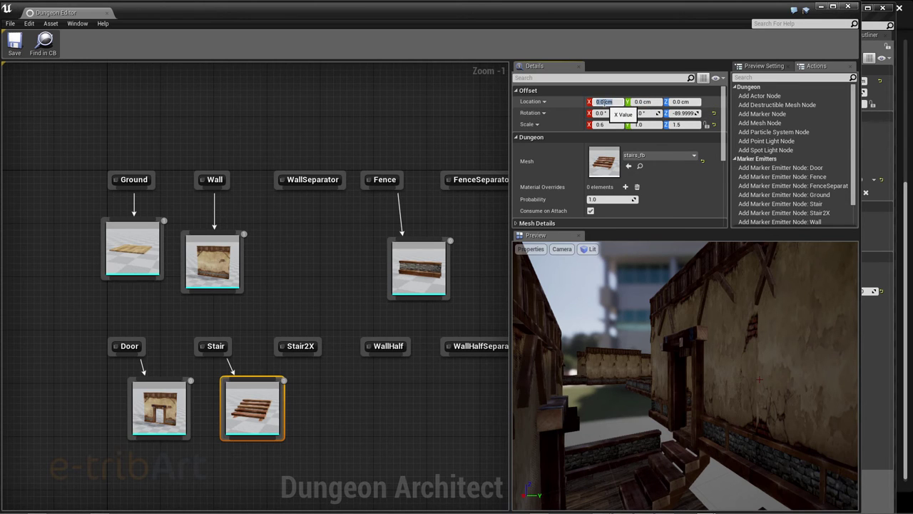
type("10")
key("Return")
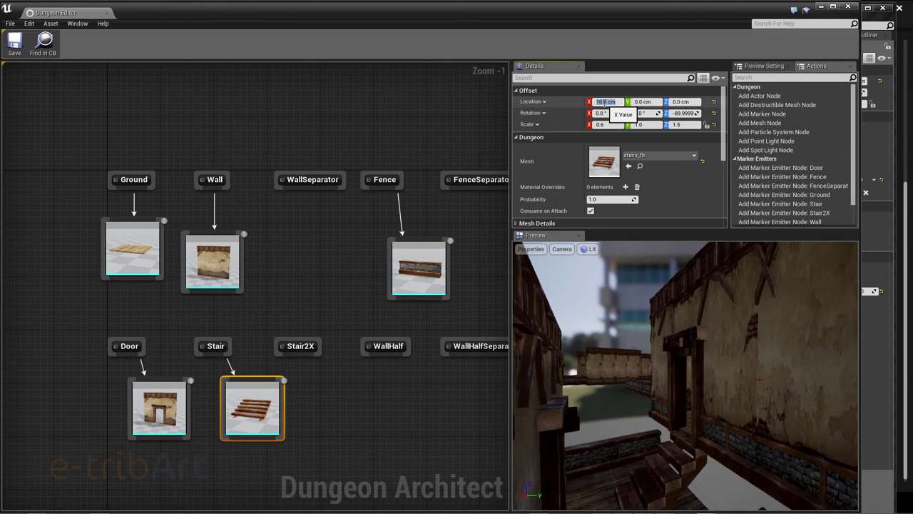
type("20")
key("Return")
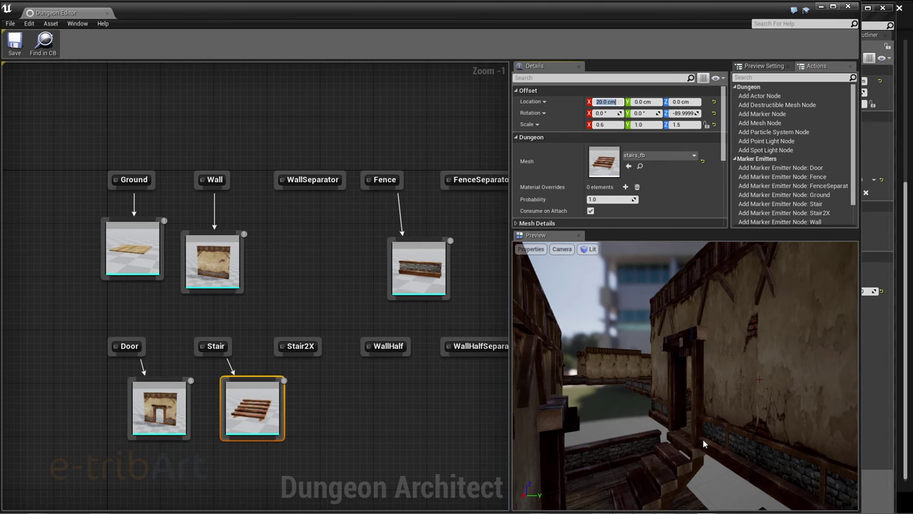
Inspect the shifted stairs in the preview, then close the Dungeon Editor window.
mouse_move(709, 450)
left_mouse_down()
mouse_move(671, 451)
mouse_move(706, 436)
left_mouse_up()
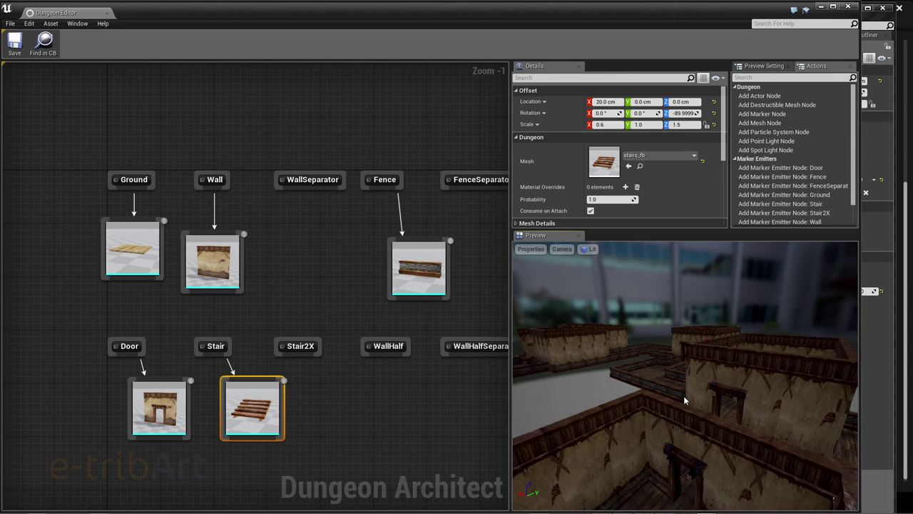
mouse_move(707, 435)
left_mouse_down()
mouse_move(667, 413)
mouse_move(679, 413)
left_mouse_up()
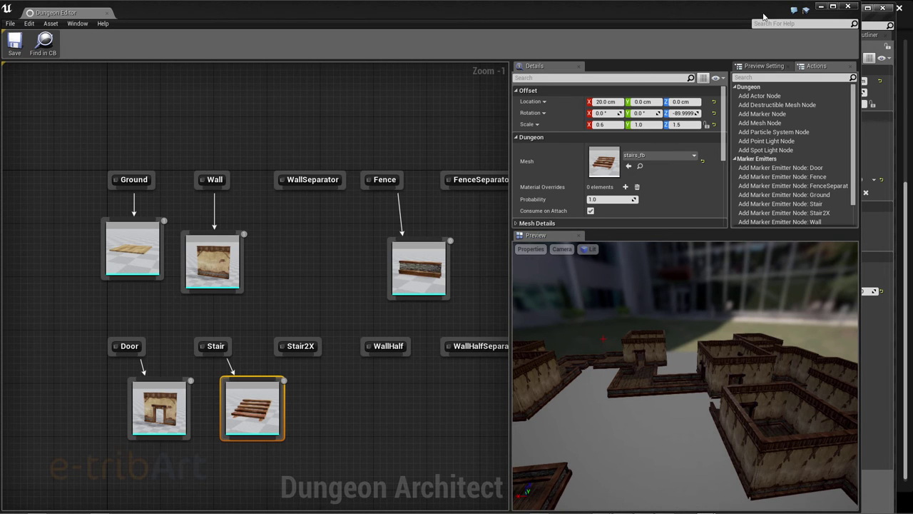
left_click(848, 7)
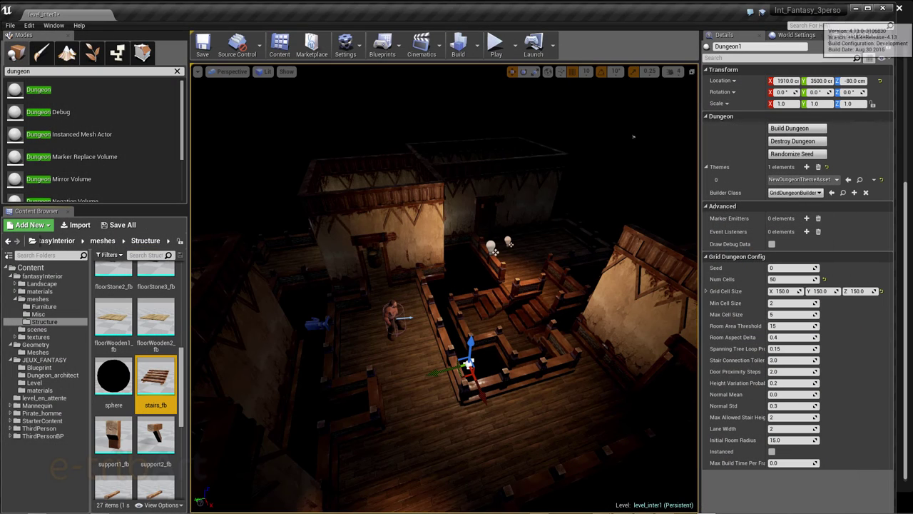
Keep NewDungeonThemeAsset as the Dungeon actor's theme, rebuild the dungeon, and view the barrel room.
left_click(793, 193)
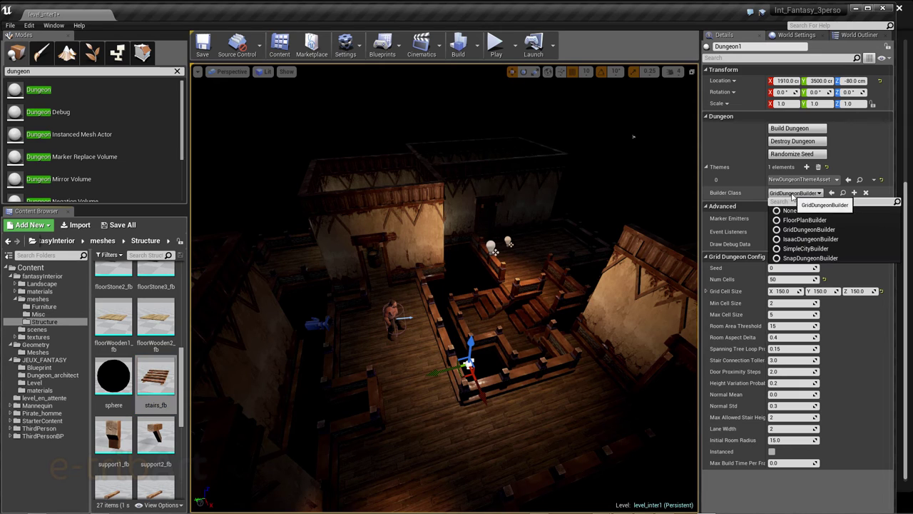
left_click(789, 181)
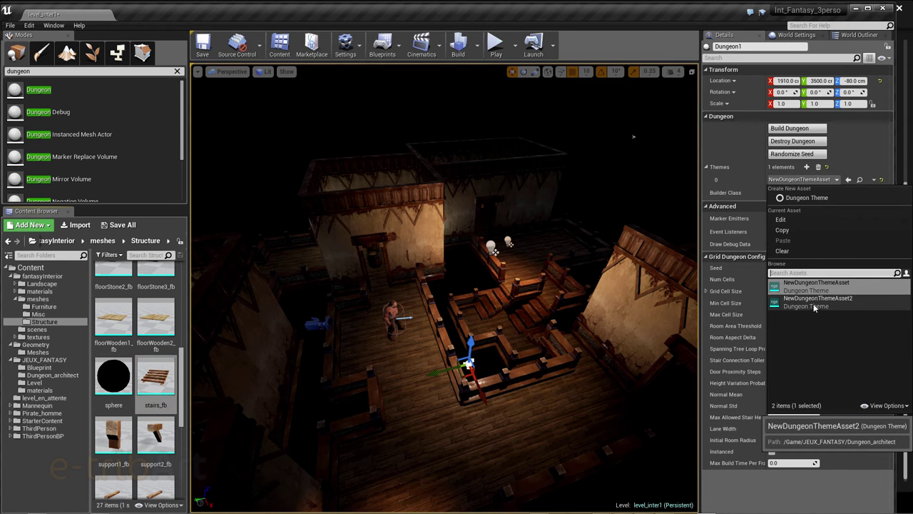
left_click(750, 147)
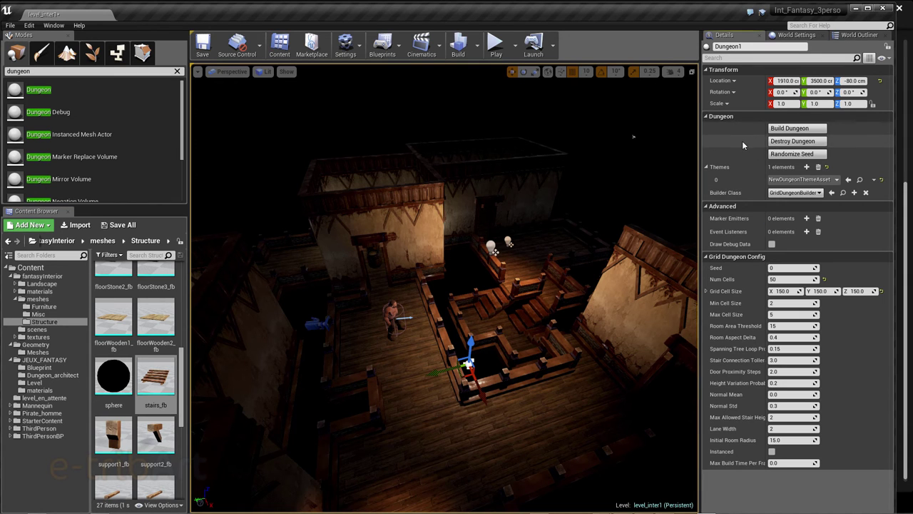
left_click(789, 128)
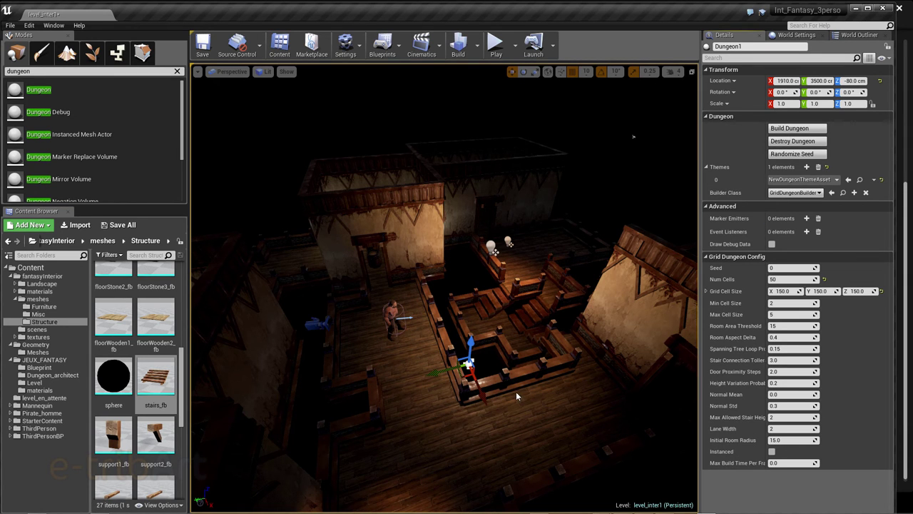
right_click_drag(595, 151, 570, 171)
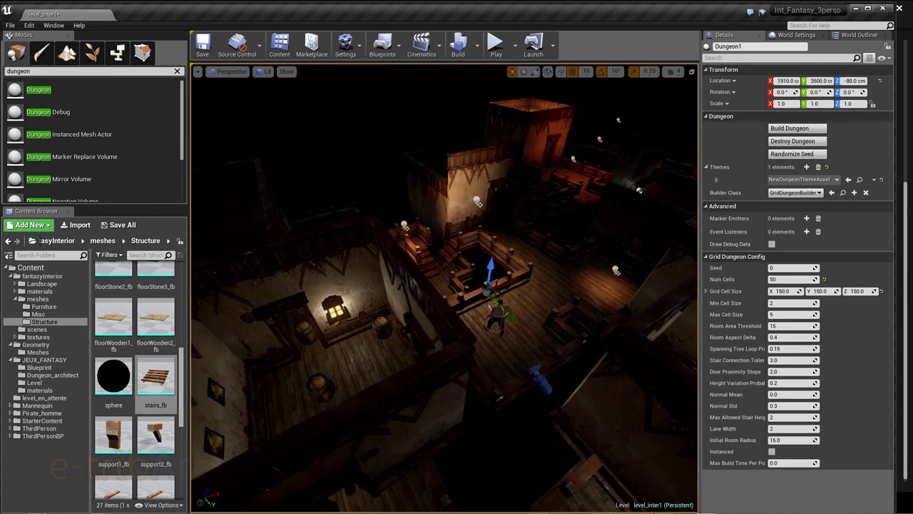
right_click_drag(332, 362, 332, 362)
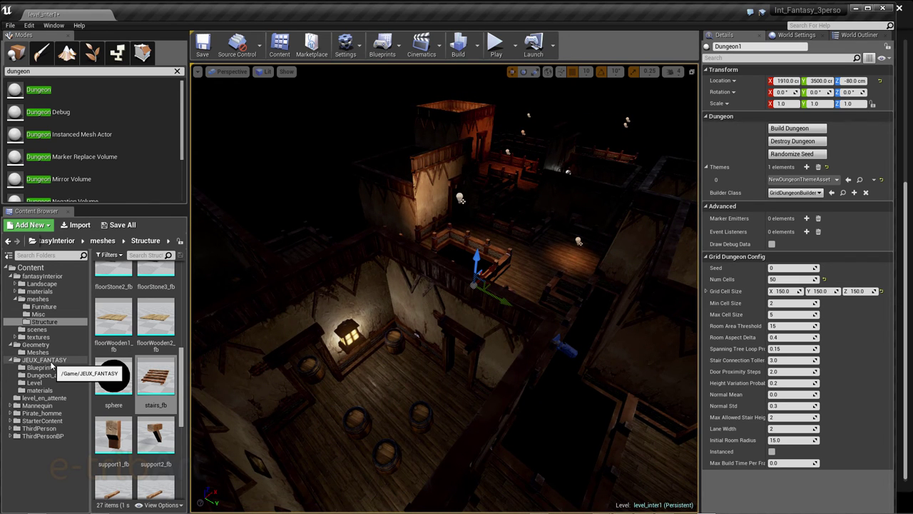
Open NewDungeonThemeAsset from the Dungeon_architect folder in the Dungeon Editor.
left_click(47, 374)
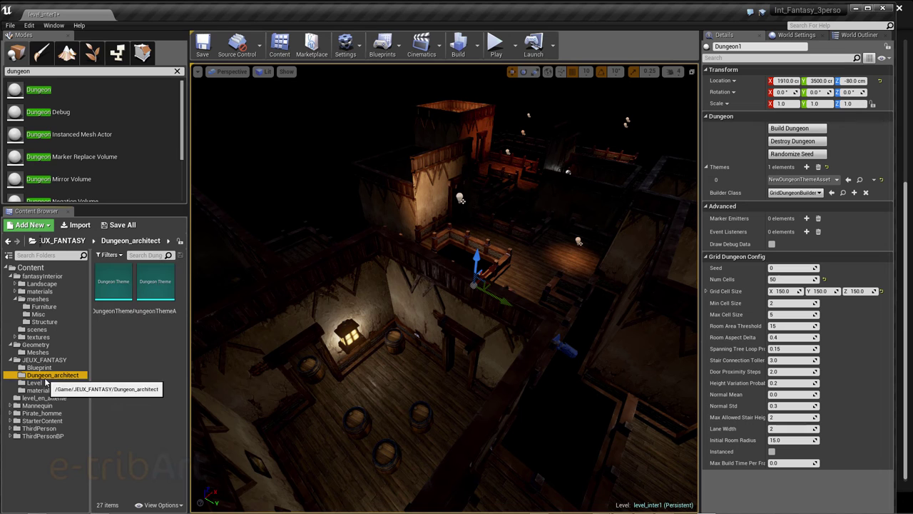
left_click(112, 292)
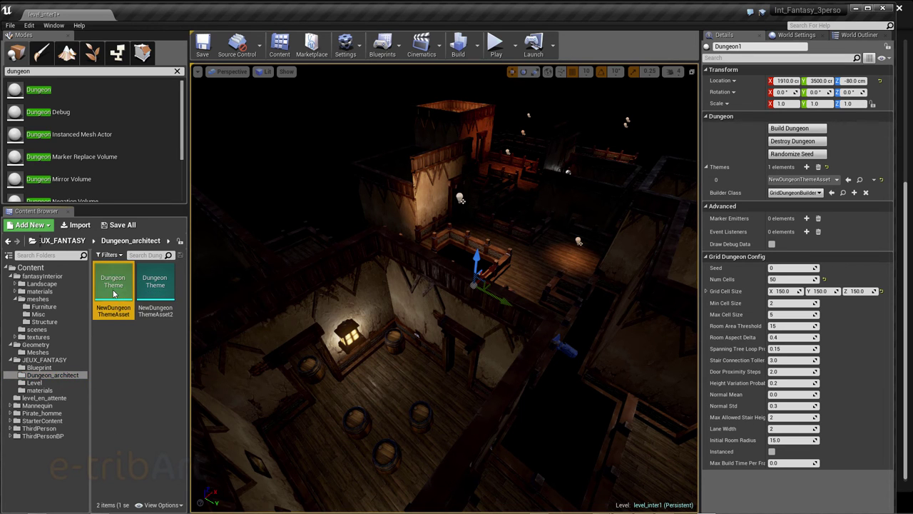
double_click(112, 293)
Bring all theme nodes into view and select the barrel mesh node.
scroll(242, 333, "up", 4)
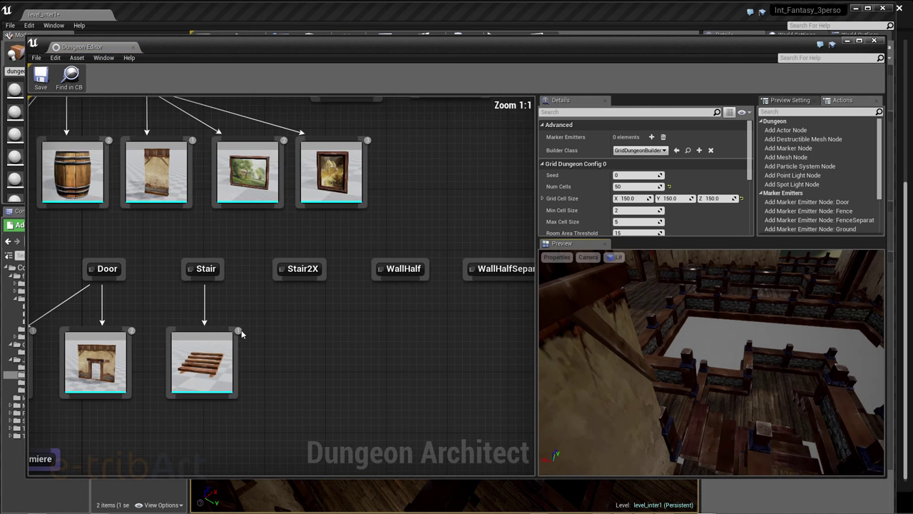
scroll(310, 338, "down", 1)
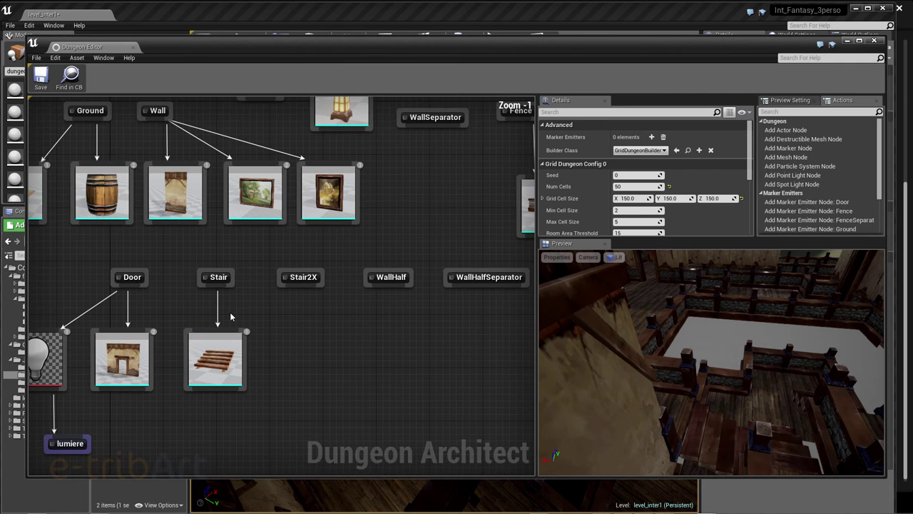
mouse_move(231, 317)
right_mouse_down()
mouse_move(342, 254)
mouse_move(255, 321)
right_mouse_up()
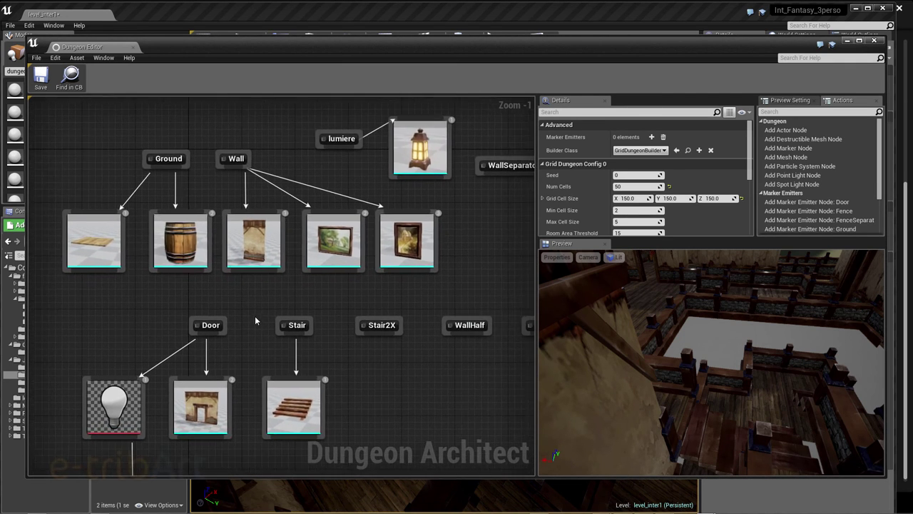
left_click(178, 253)
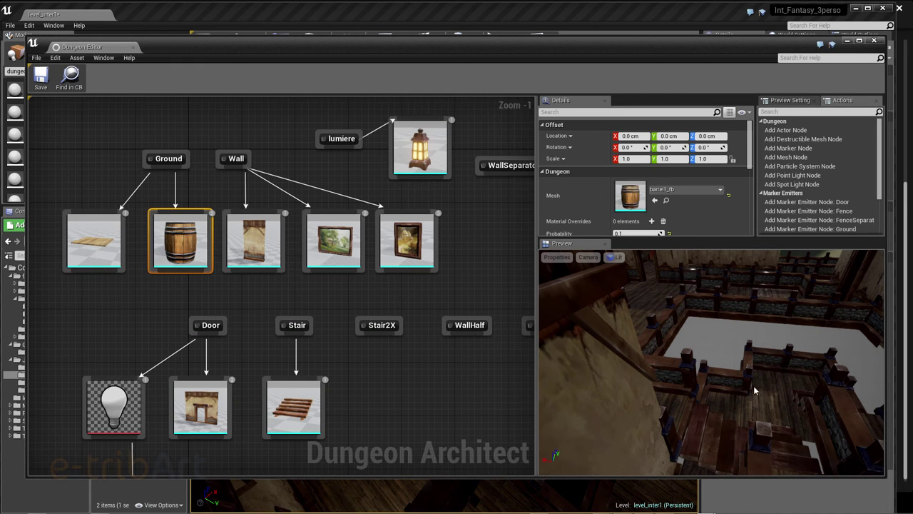
Orbit the preview over the lit rooms and enlarge the Details panel for the barrel's properties.
right_click_drag(677, 383, 701, 413)
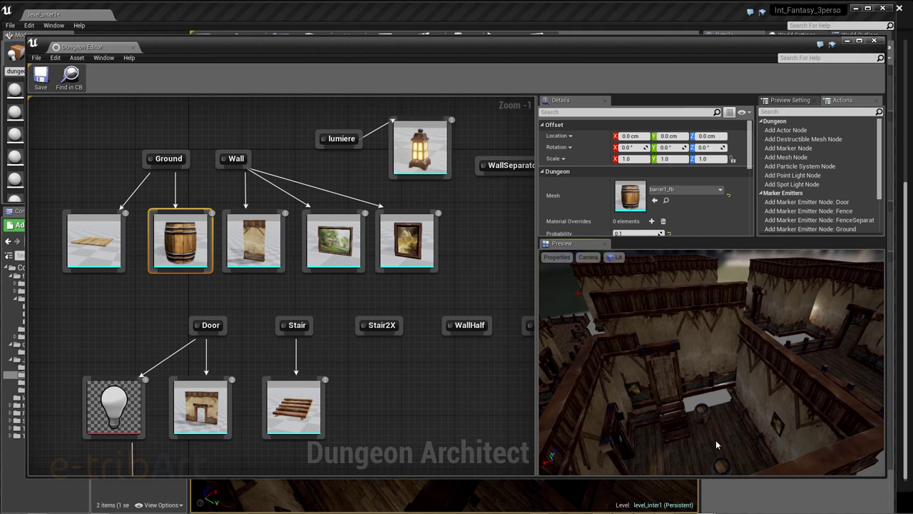
right_click_drag(718, 447, 718, 447)
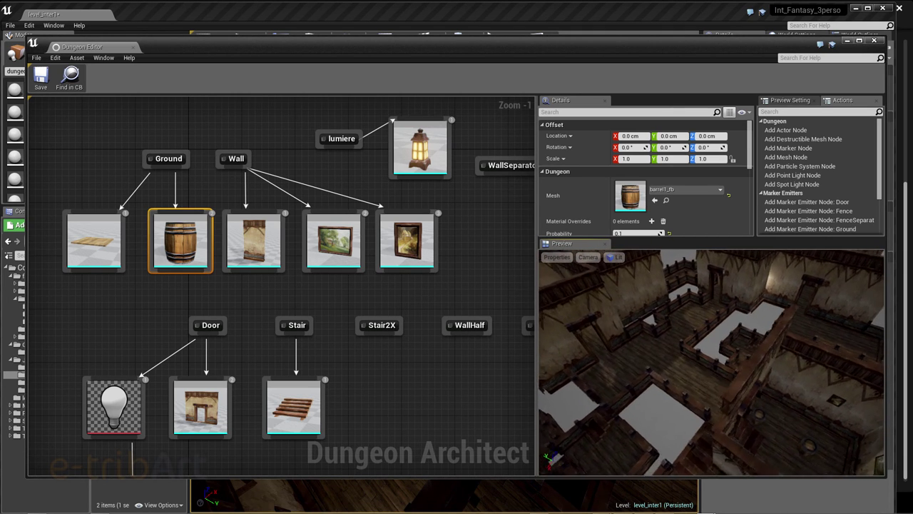
mouse_move(629, 377)
right_mouse_down()
mouse_move(677, 387)
mouse_move(663, 407)
right_mouse_up()
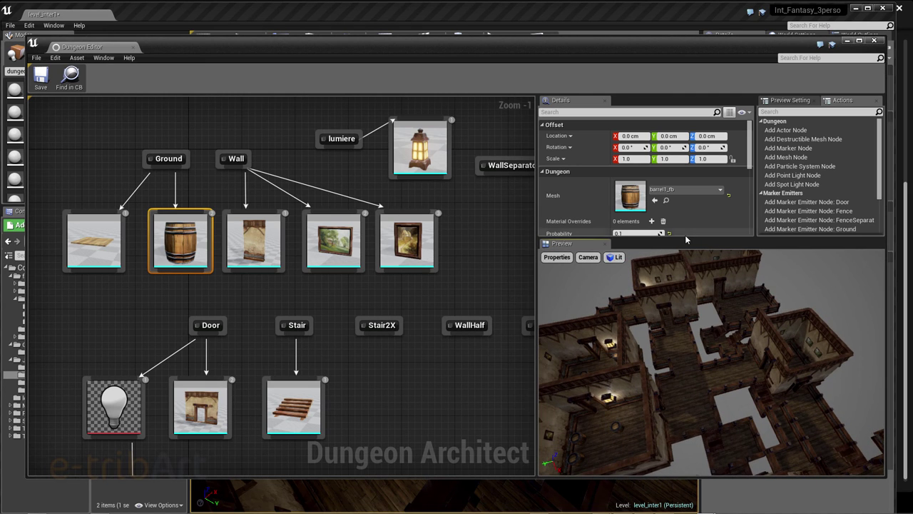
left_click_drag(685, 241, 678, 354)
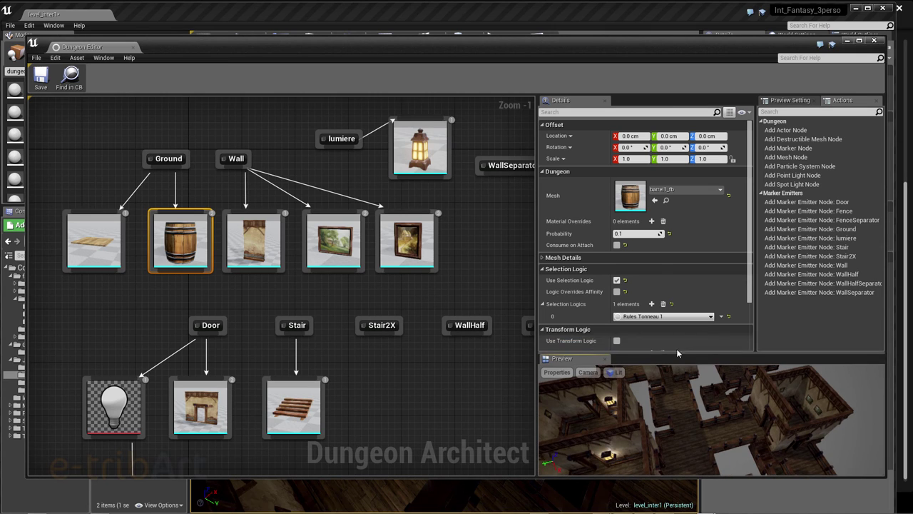
left_click(643, 318)
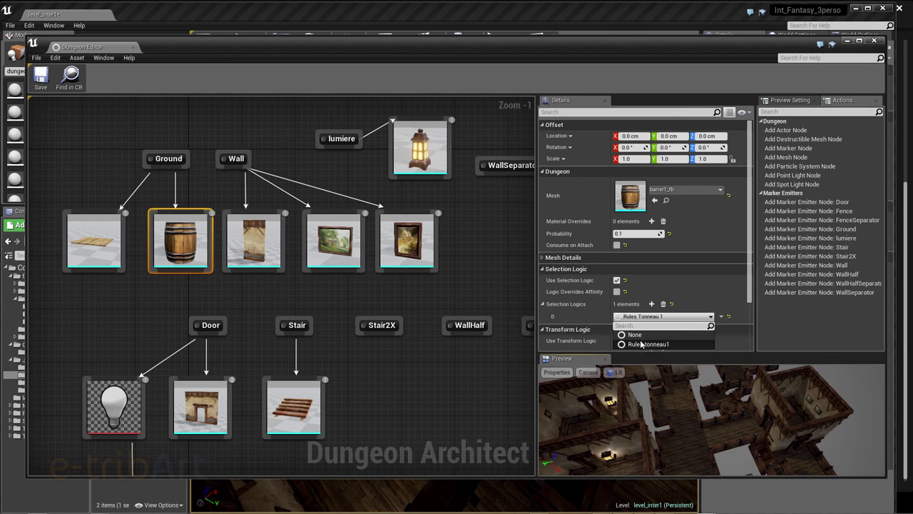
left_click(638, 348)
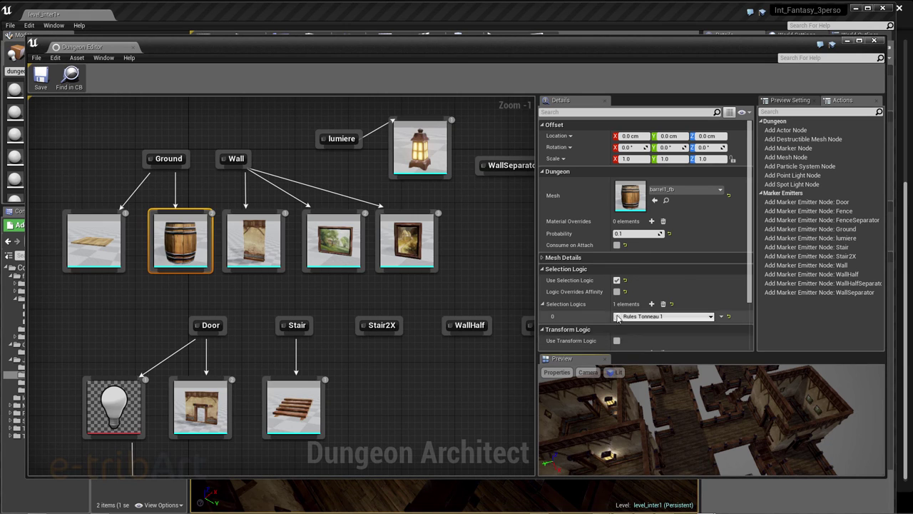
left_click(617, 281)
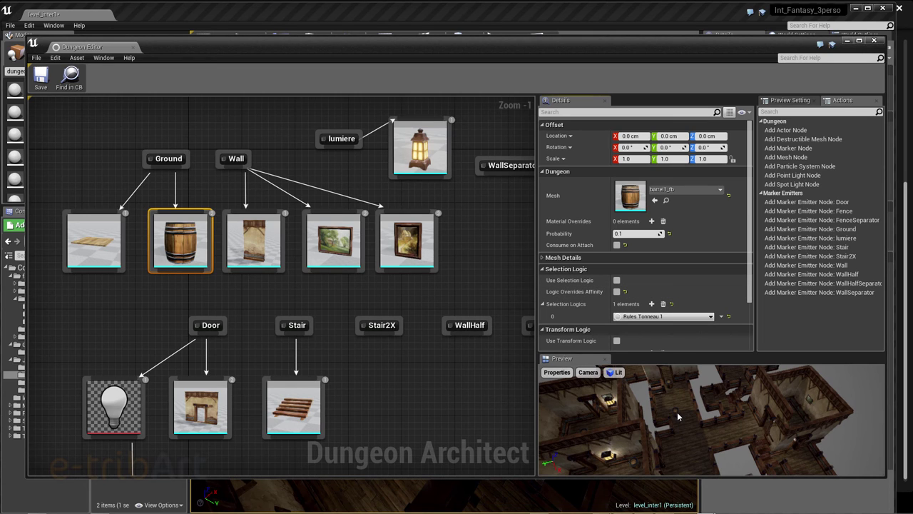
left_click(617, 280)
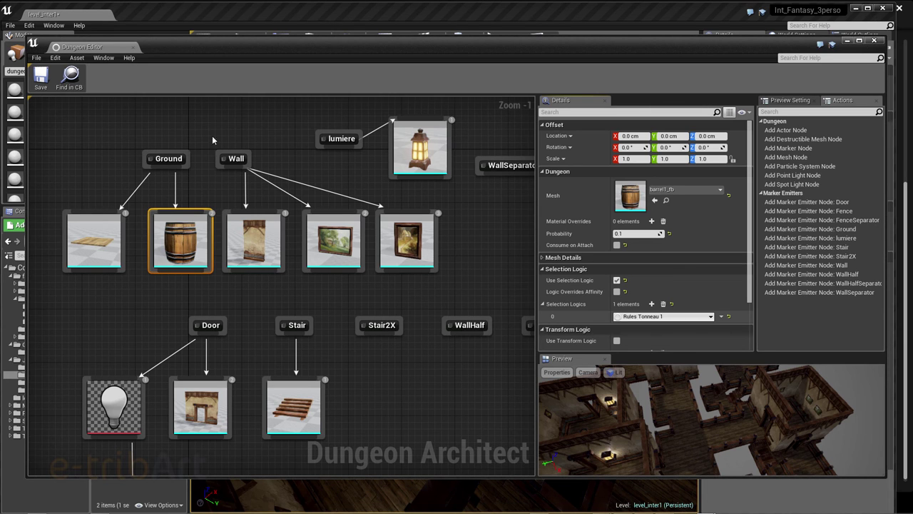
left_click_drag(219, 46, 235, 42)
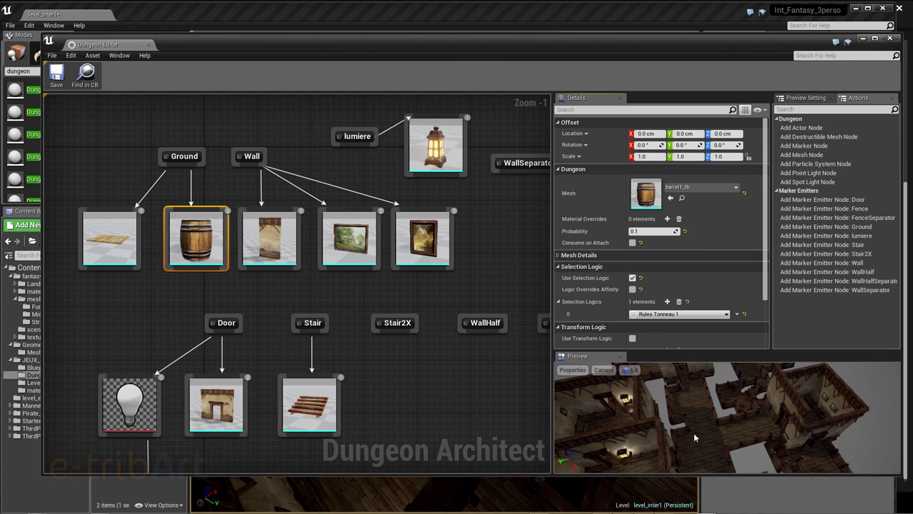
right_click_drag(624, 434, 621, 446)
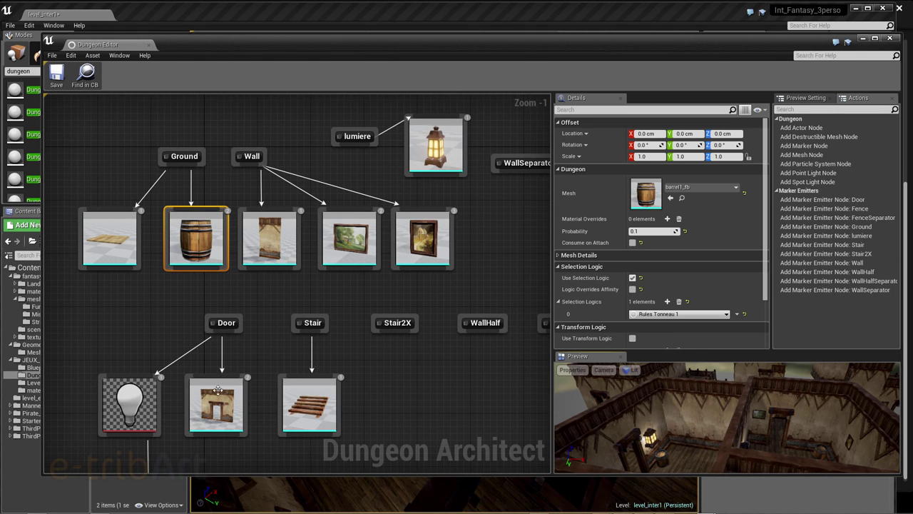
scroll(174, 428, "down", 1)
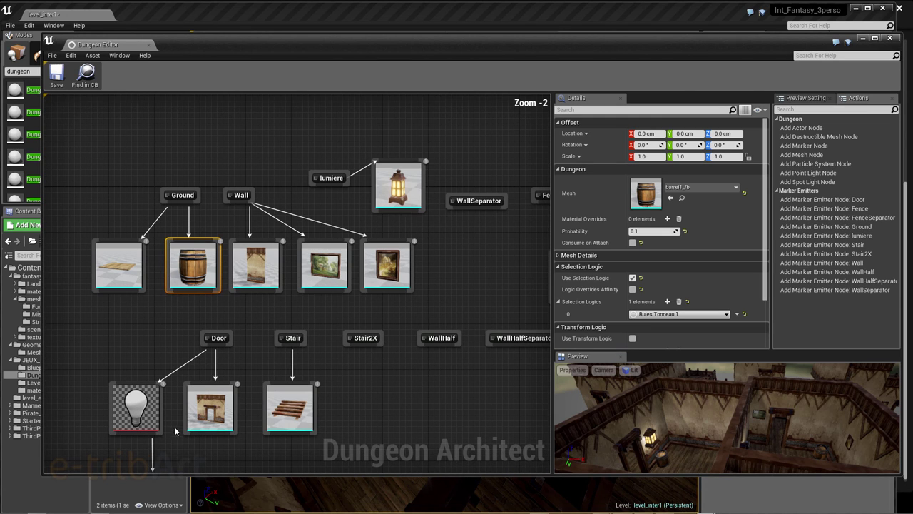
Inspect the point light, wall, and picture2_fb/picture4_fb painting nodes, then show the grid dungeon configuration.
left_click(140, 410)
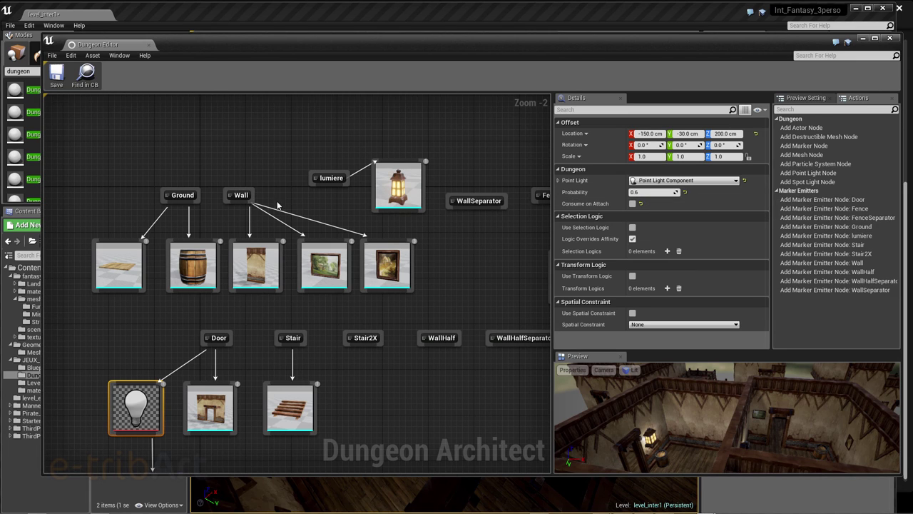
left_click(255, 264)
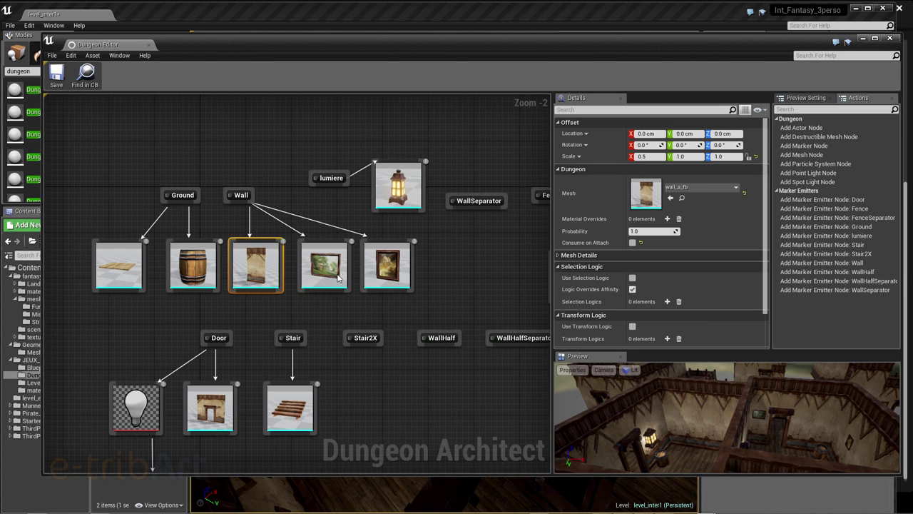
left_click(339, 277)
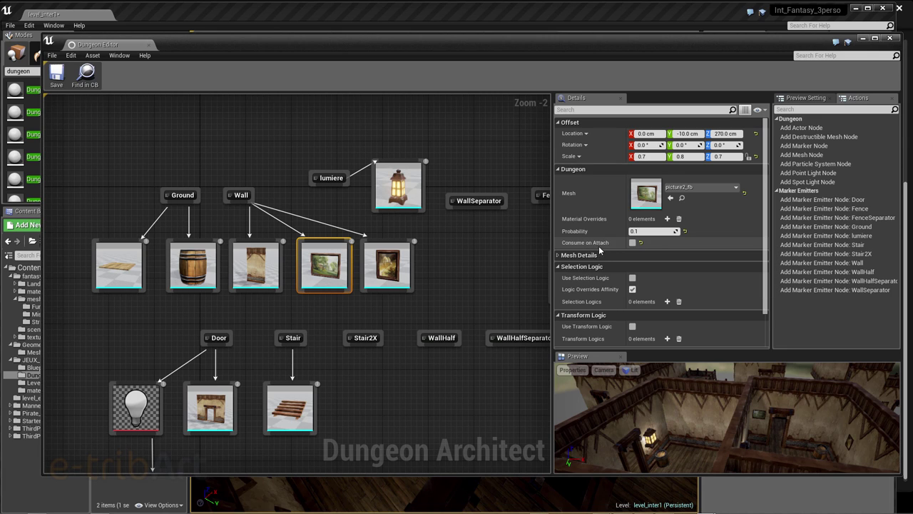
mouse_move(633, 246)
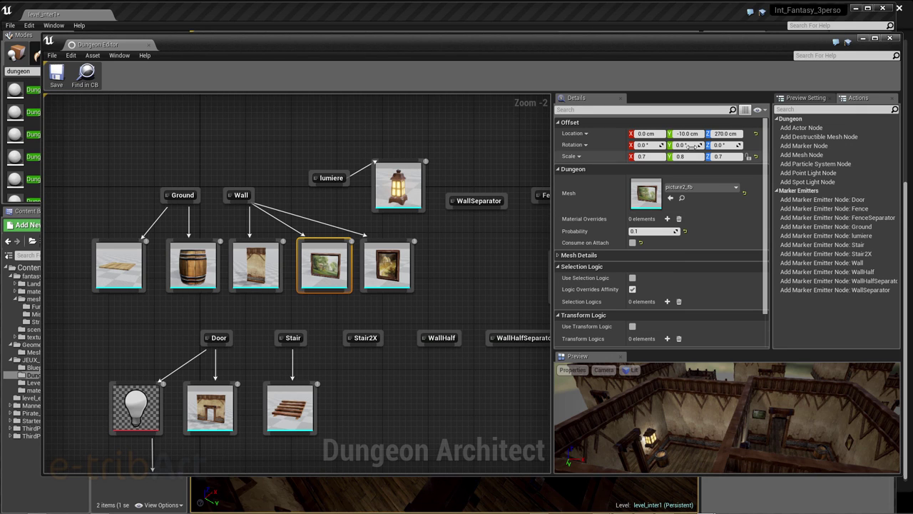
left_click(391, 267)
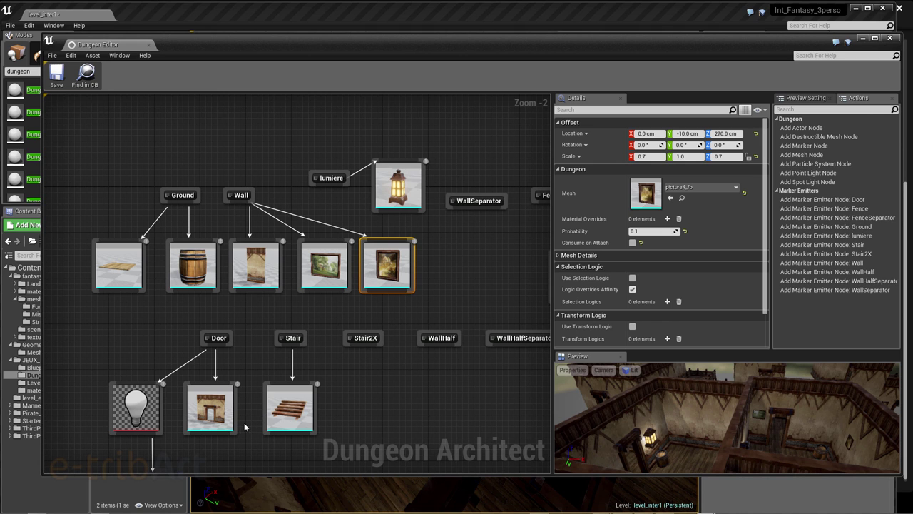
left_click(364, 412)
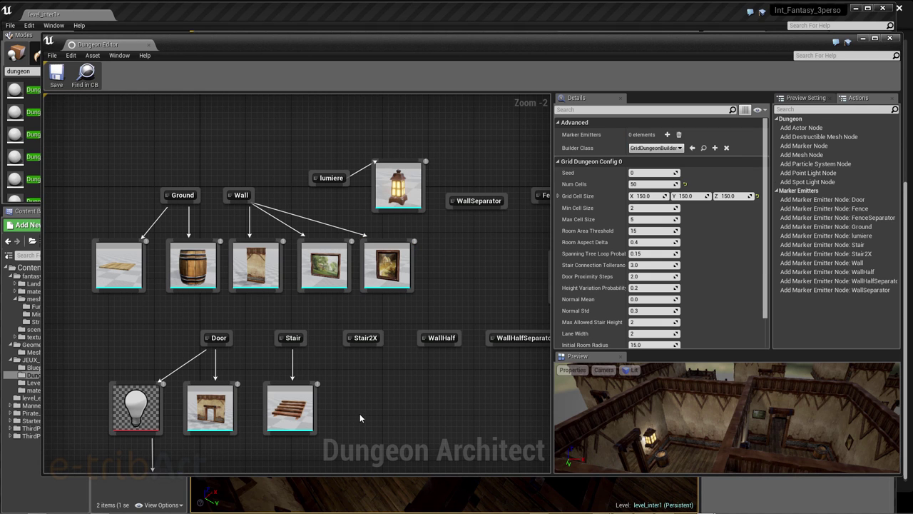
Reveal the lumiere node, look closely at a lantern in the preview, and reposition the Dungeon Editor window.
mouse_move(360, 413)
right_mouse_down()
mouse_move(385, 308)
mouse_move(360, 349)
right_mouse_up()
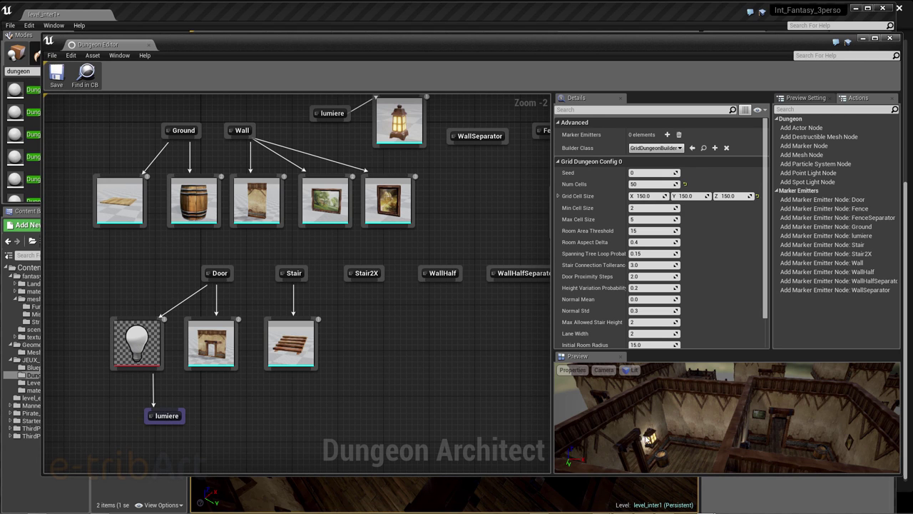
left_click_drag(648, 437, 665, 436)
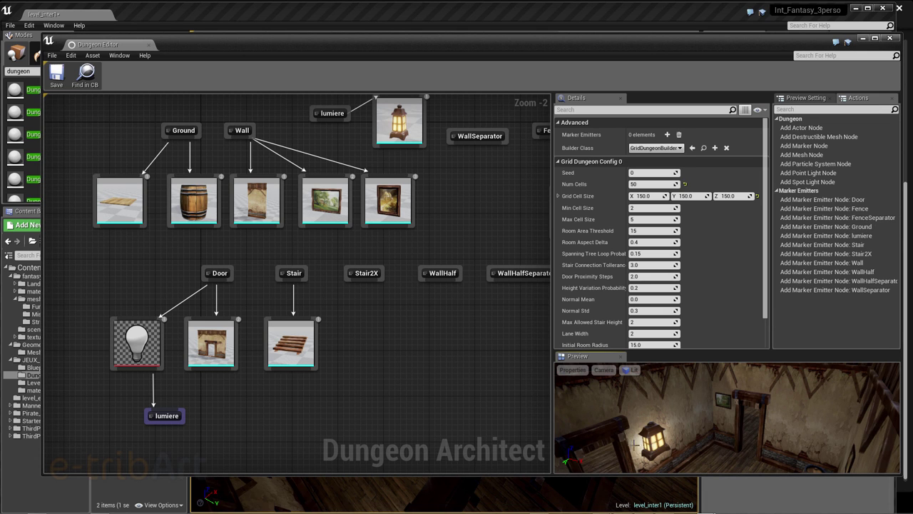
left_click_drag(450, 47, 420, 42)
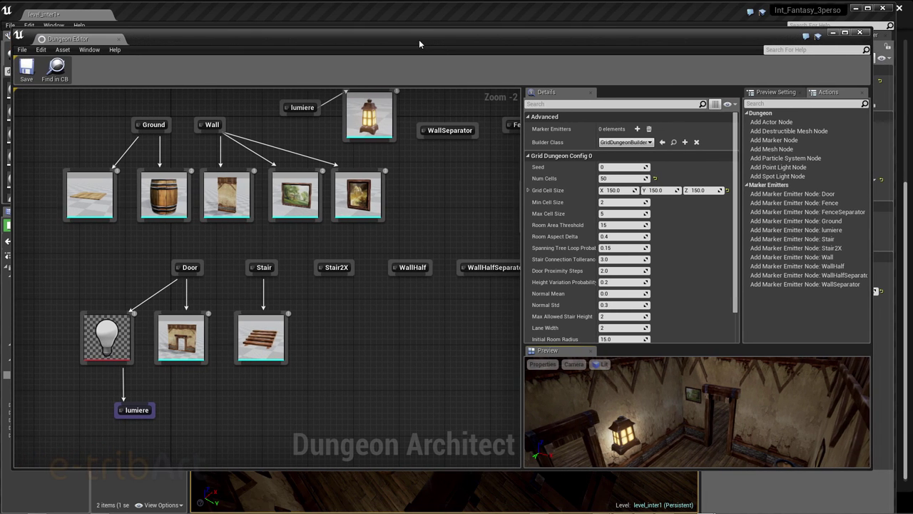
left_click(864, 36)
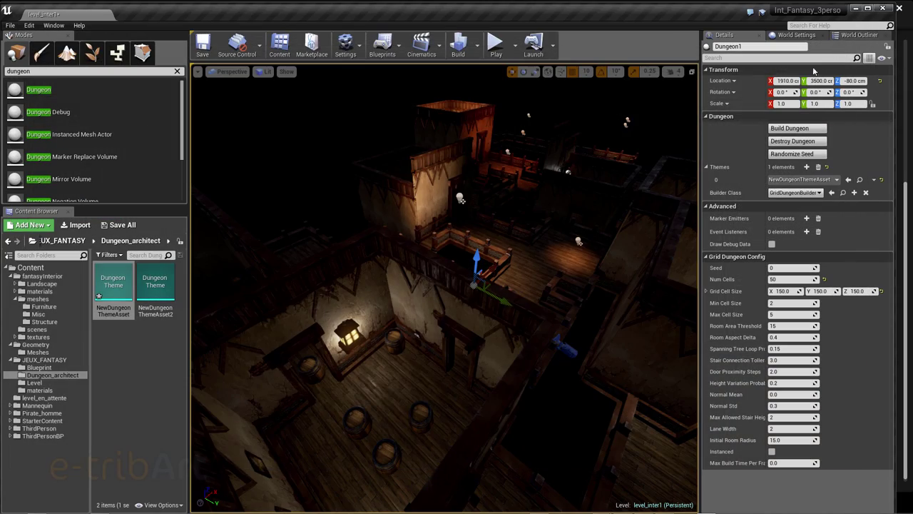
right_click_drag(506, 318, 671, 170)
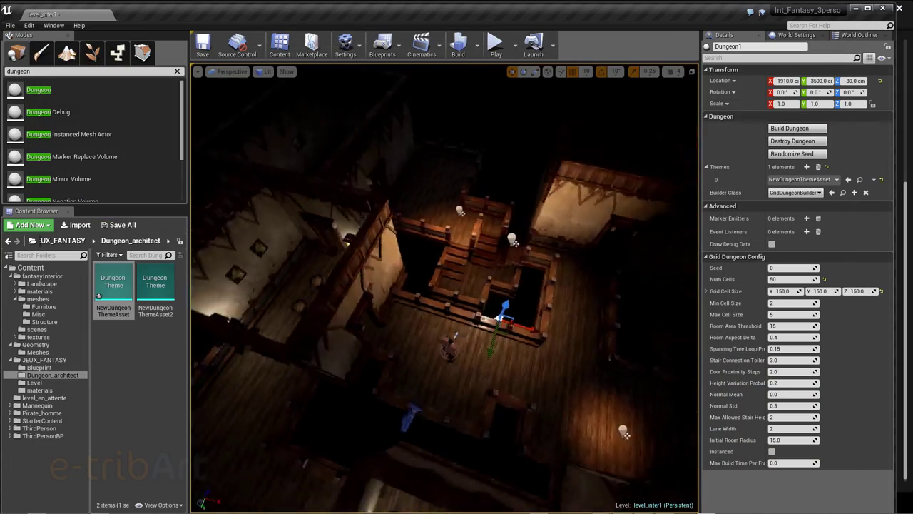
right_click_drag(507, 318, 508, 324)
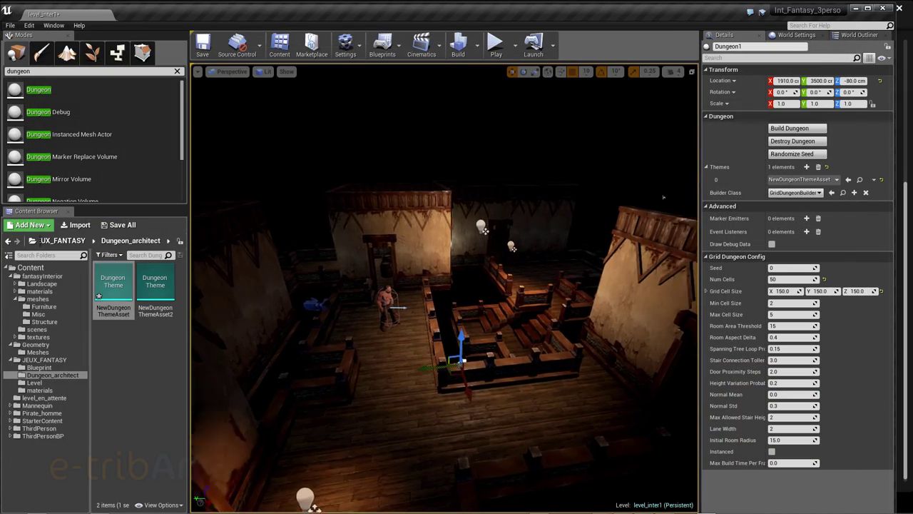
scroll(492, 325, "up", 3)
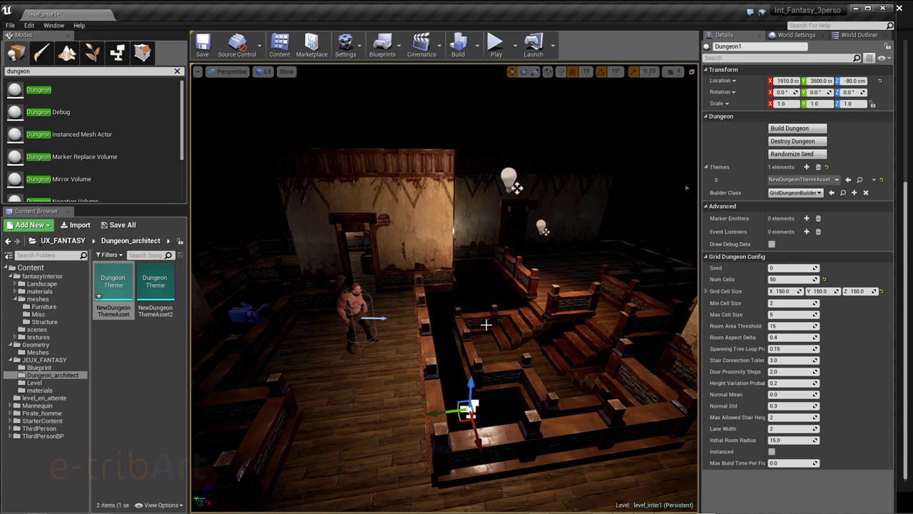